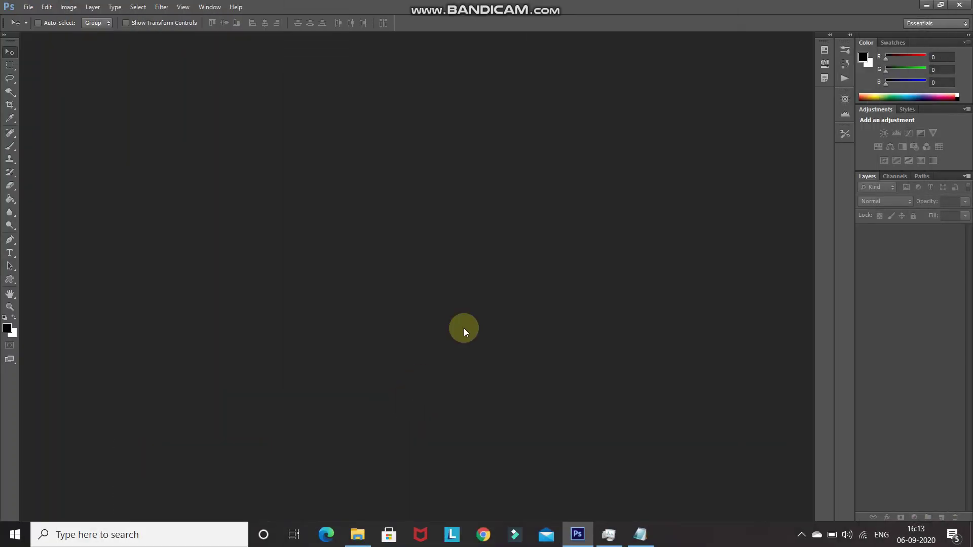
# Create a new 1280×720 px document at 72 ppi.
pyautogui.click(26, 7)
pyautogui.click(29, 20)
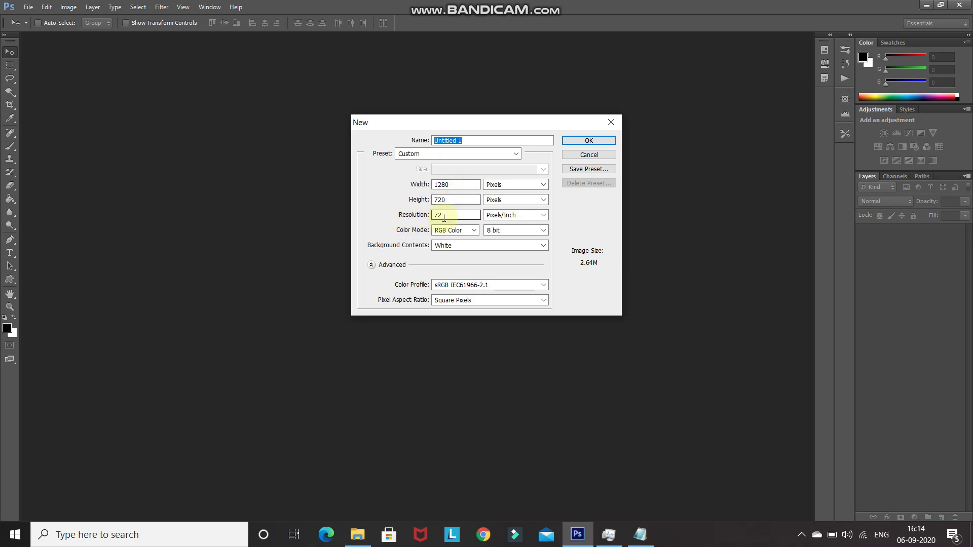
pyautogui.click(594, 141)
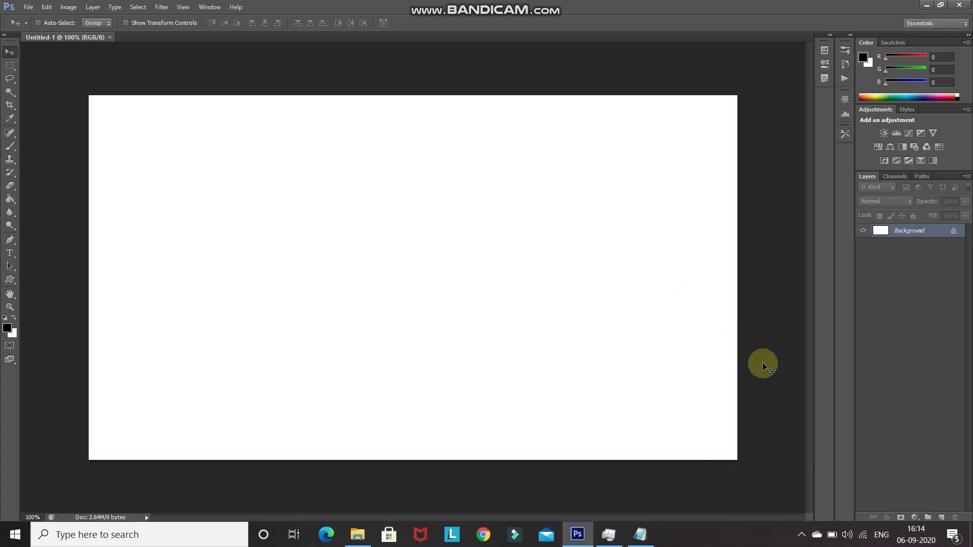
# Add a Solid Color fill layer in beige #decc85.
pyautogui.click(914, 517)
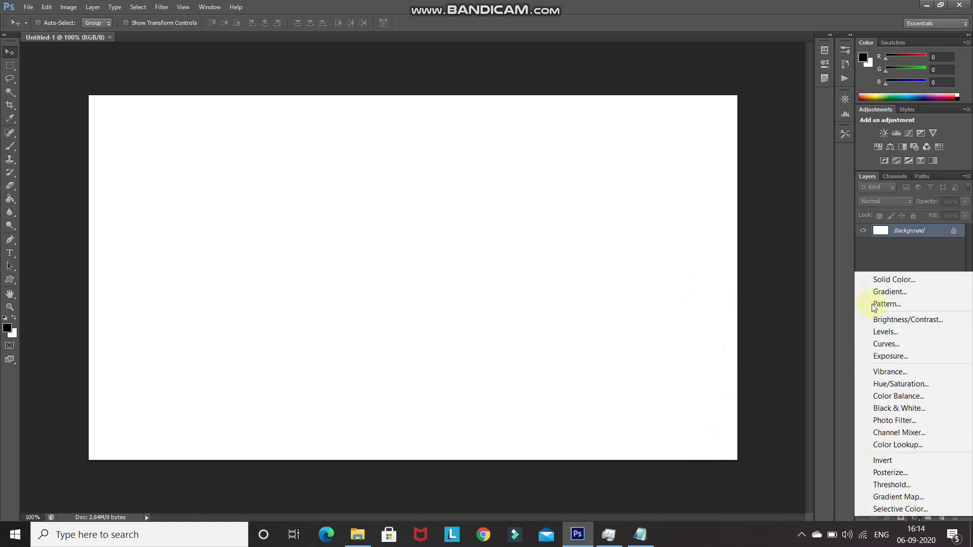
pyautogui.click(875, 279)
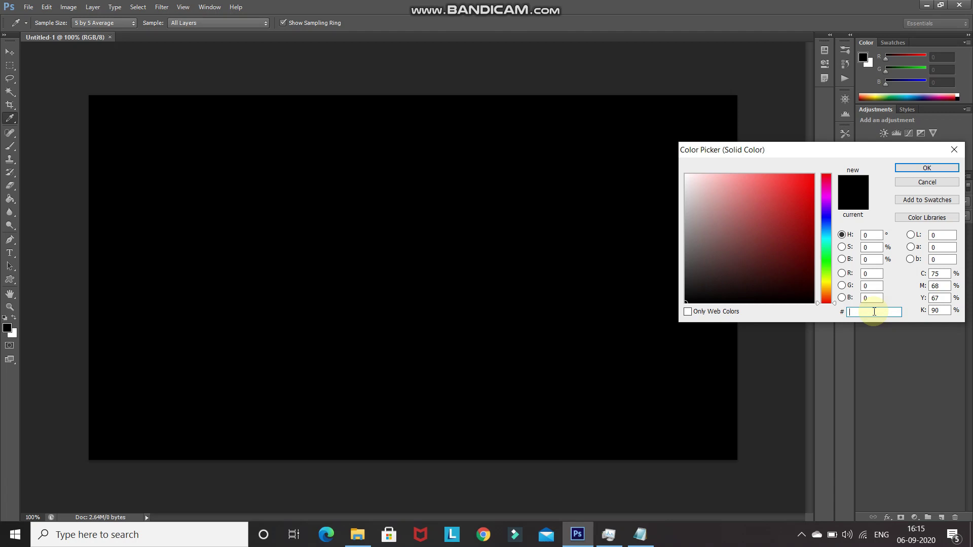
pyautogui.write('decc')
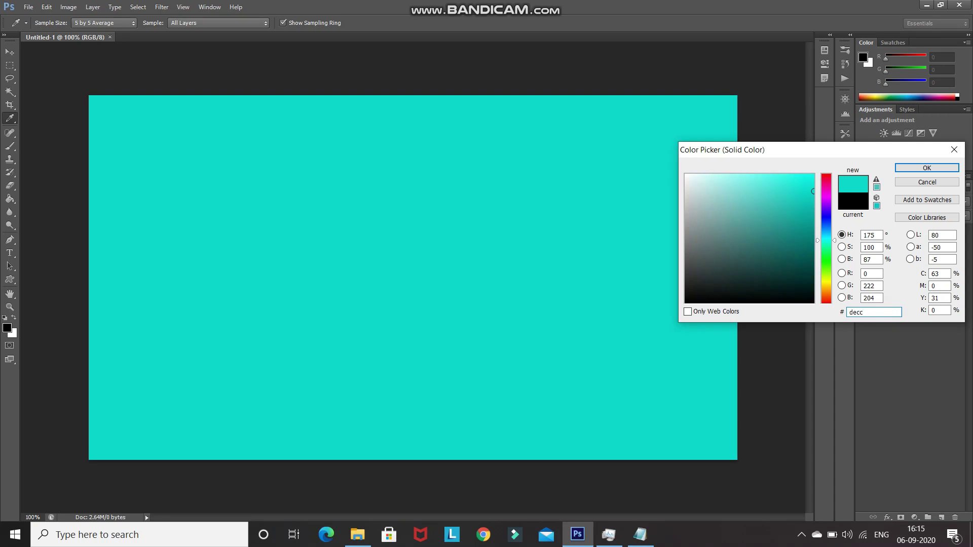
pyautogui.write('85')
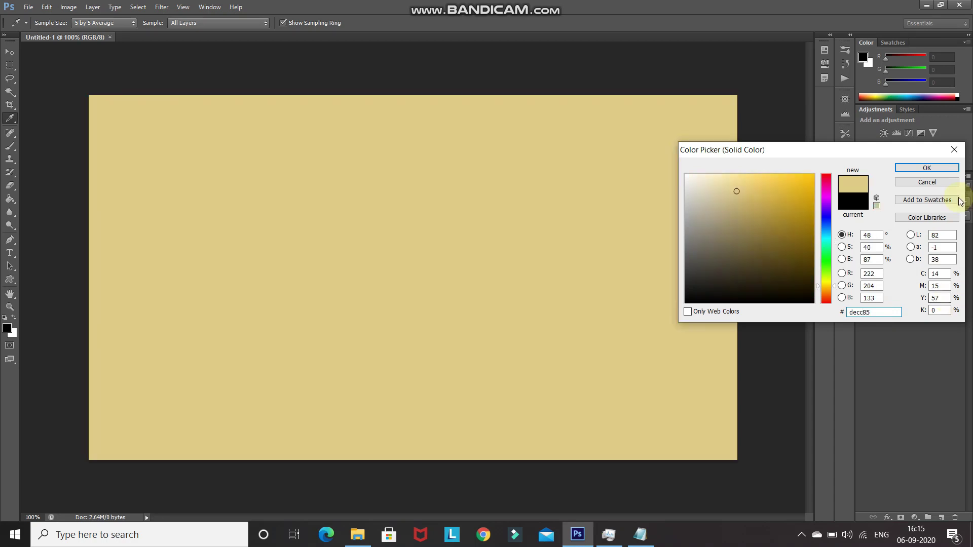
pyautogui.click(922, 170)
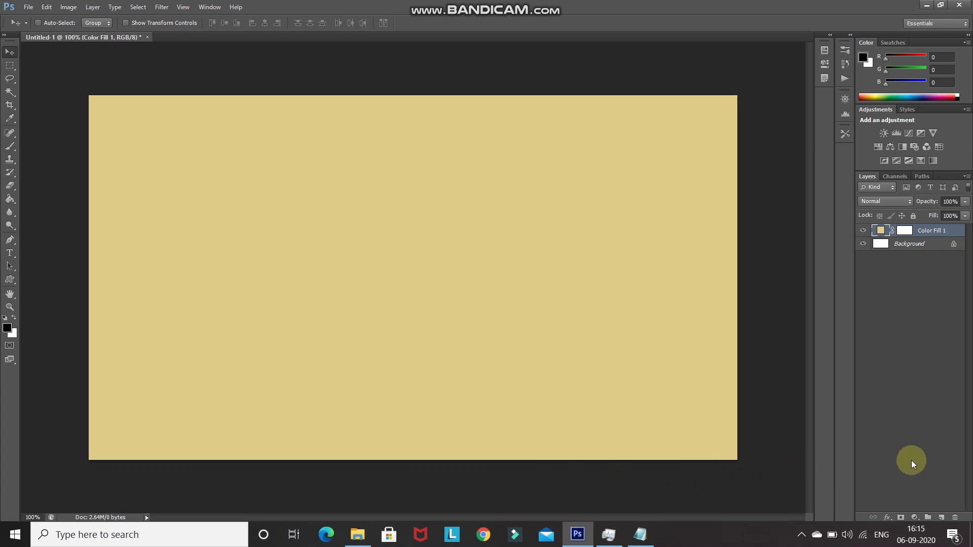
# Add a new empty layer and set up an 800 px soft round white brush.
pyautogui.click(940, 520)
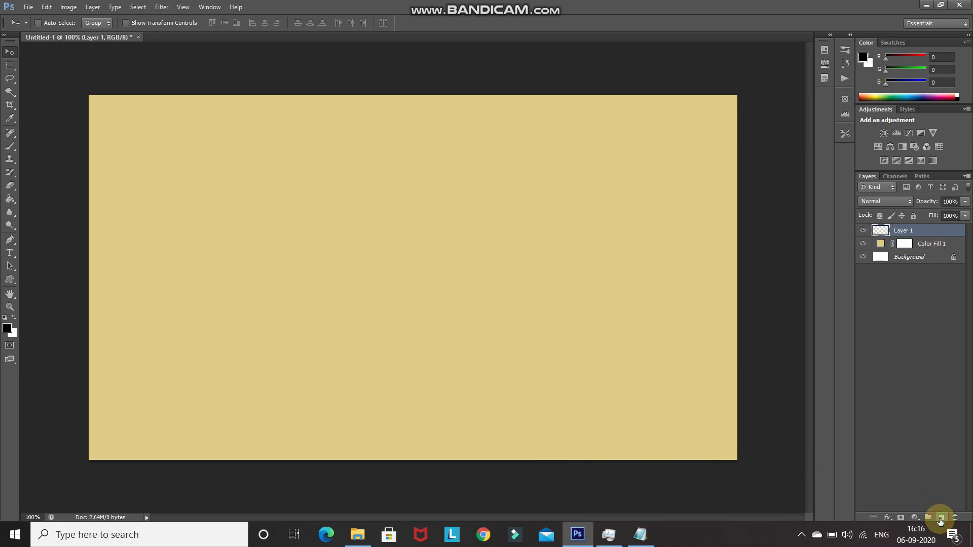
pyautogui.click(9, 147)
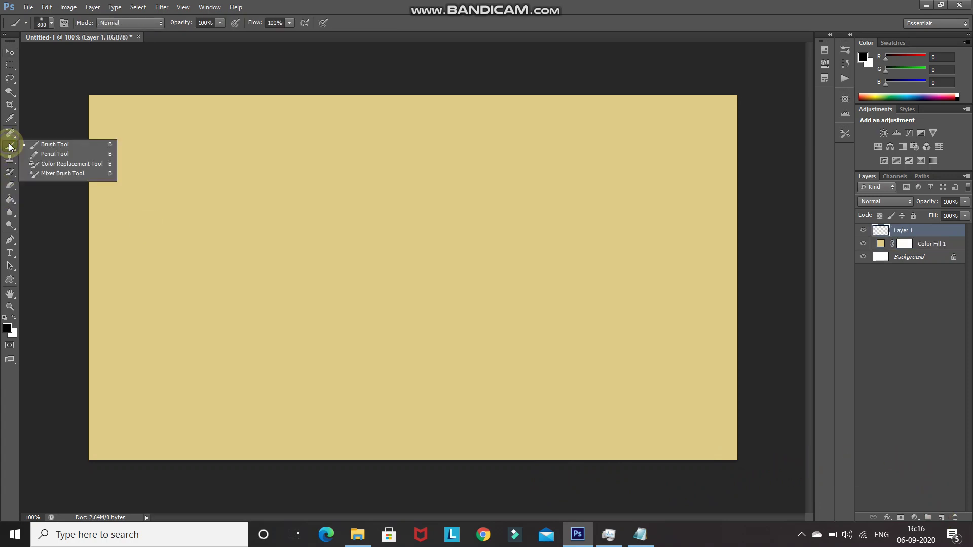
pyautogui.click(28, 145)
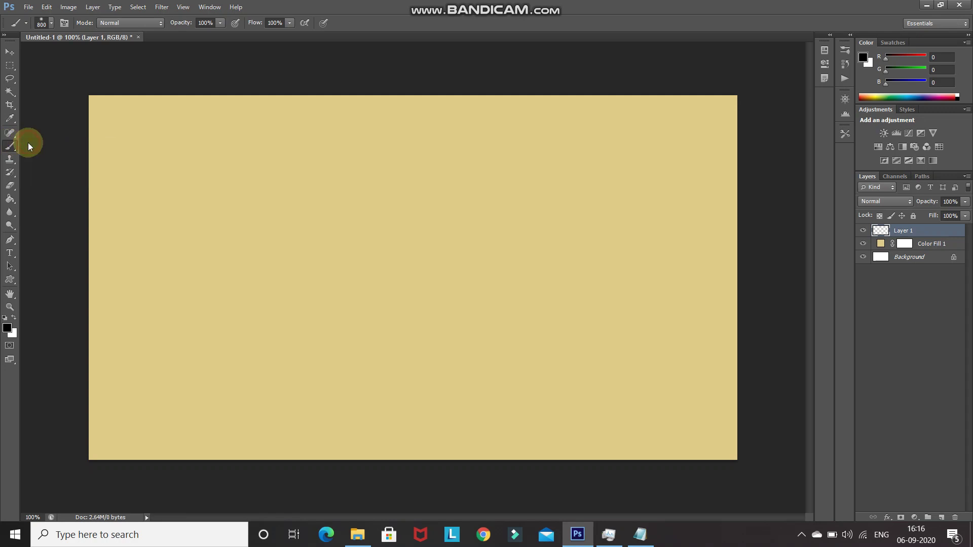
pyautogui.click(48, 23)
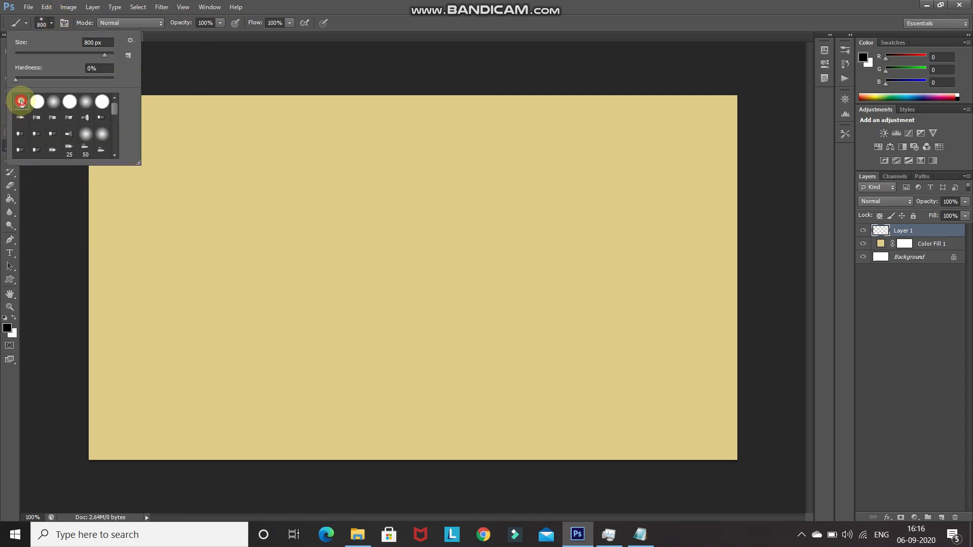
pyautogui.doubleClick(19, 106)
pyautogui.click(13, 318)
pyautogui.click(7, 328)
pyautogui.click(927, 167)
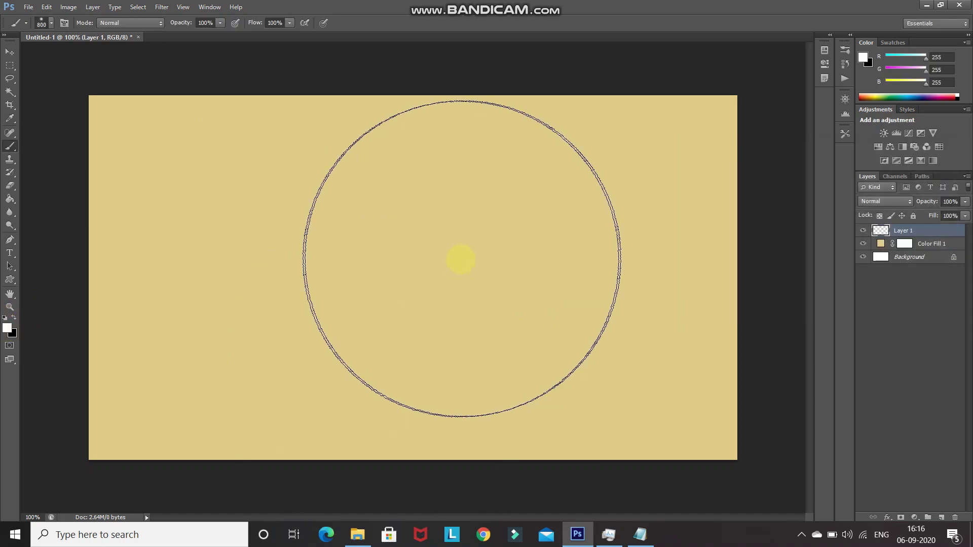
pyautogui.press('[')
pyautogui.press('[')
pyautogui.press('[')
pyautogui.press('[')
pyautogui.press('[')
pyautogui.press('[')
pyautogui.press(']')
pyautogui.press(']')
pyautogui.press(']')
pyautogui.press(']')
pyautogui.press(']')
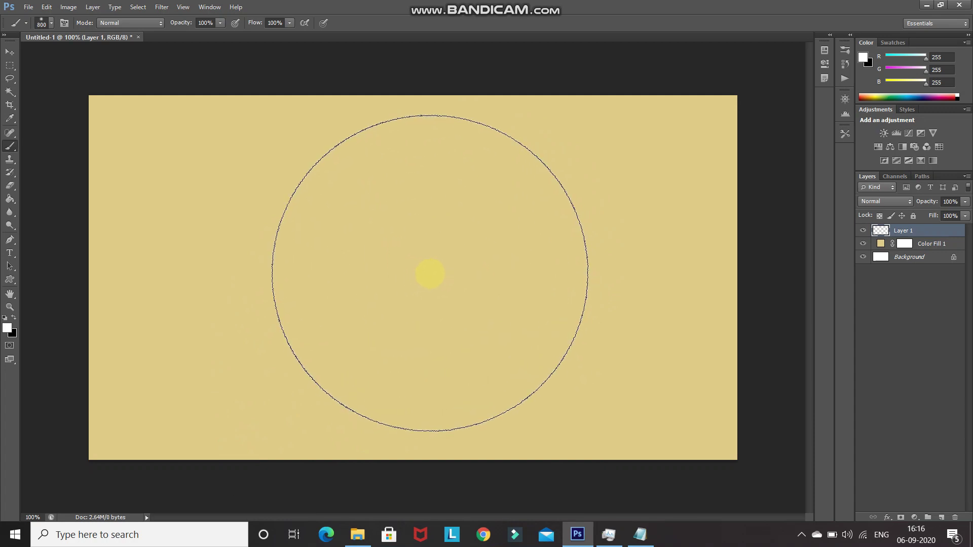
# Paint one soft white glow at the canvas centre and set that layer to 30% opacity.
pyautogui.click(430, 273)
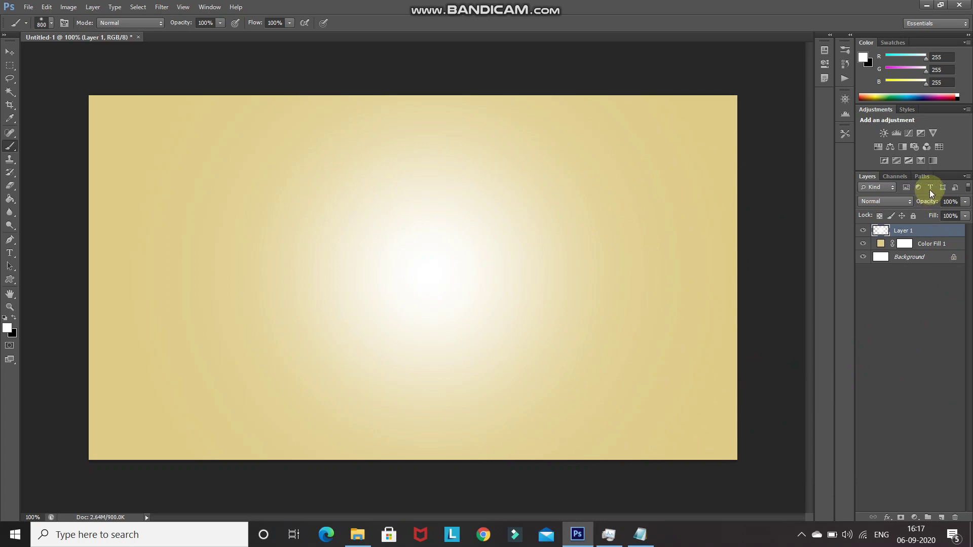
pyautogui.click(949, 201)
pyautogui.write('30')
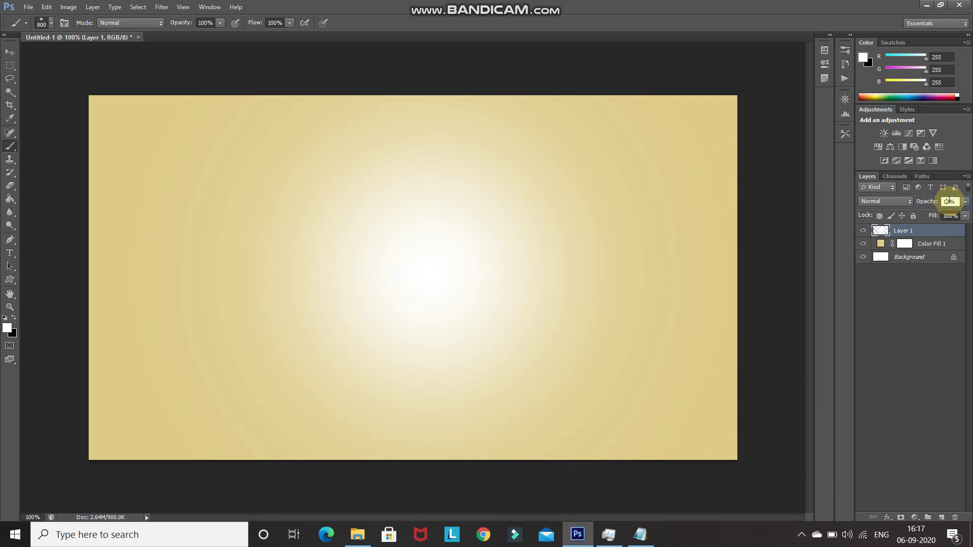
pyautogui.press('Return')
pyautogui.press('[')
pyautogui.press('[')
pyautogui.press('[')
pyautogui.press('[')
pyautogui.press('[')
pyautogui.press('[')
pyautogui.press('[')
pyautogui.press('[')
pyautogui.press('[')
pyautogui.press('[')
pyautogui.press('[')
pyautogui.press('[')
pyautogui.press('[')
pyautogui.press('[')
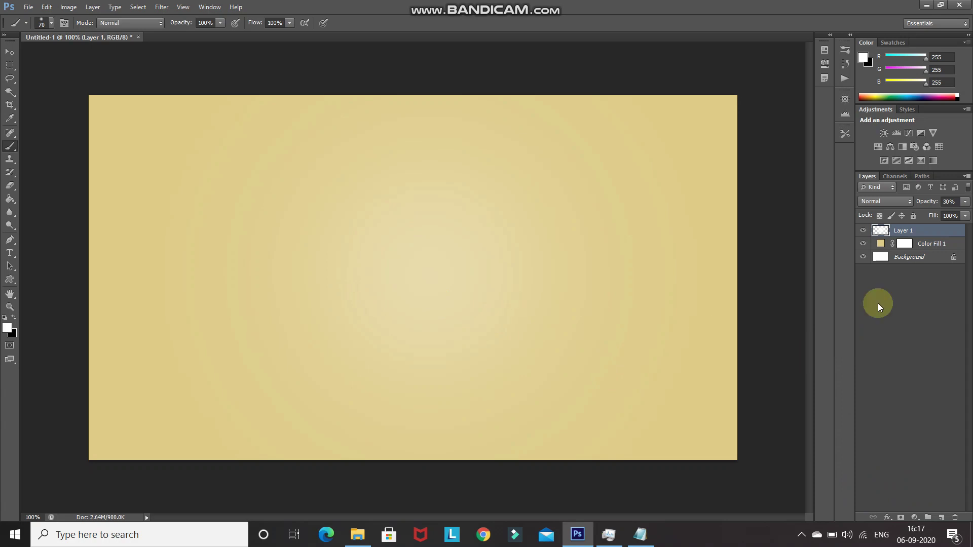
pyautogui.click(863, 232)
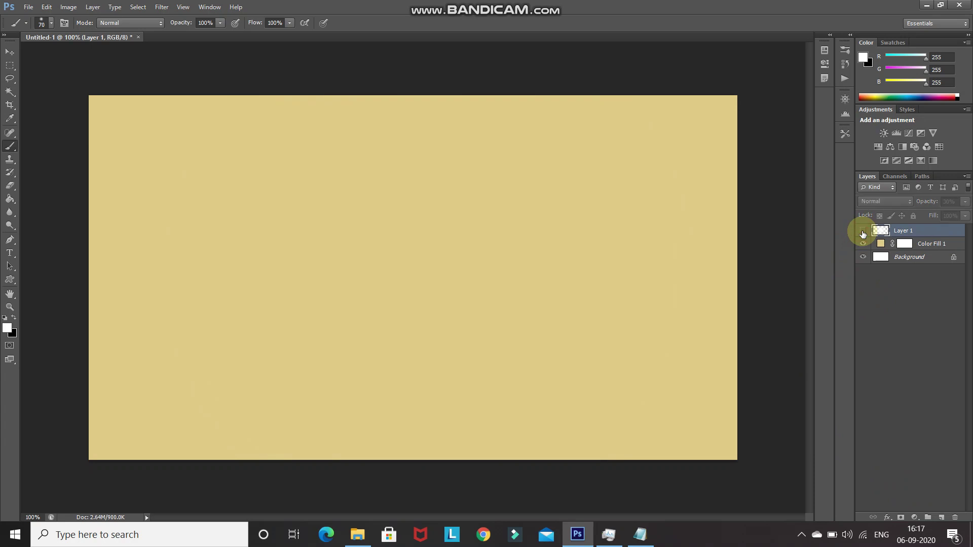
pyautogui.click(863, 232)
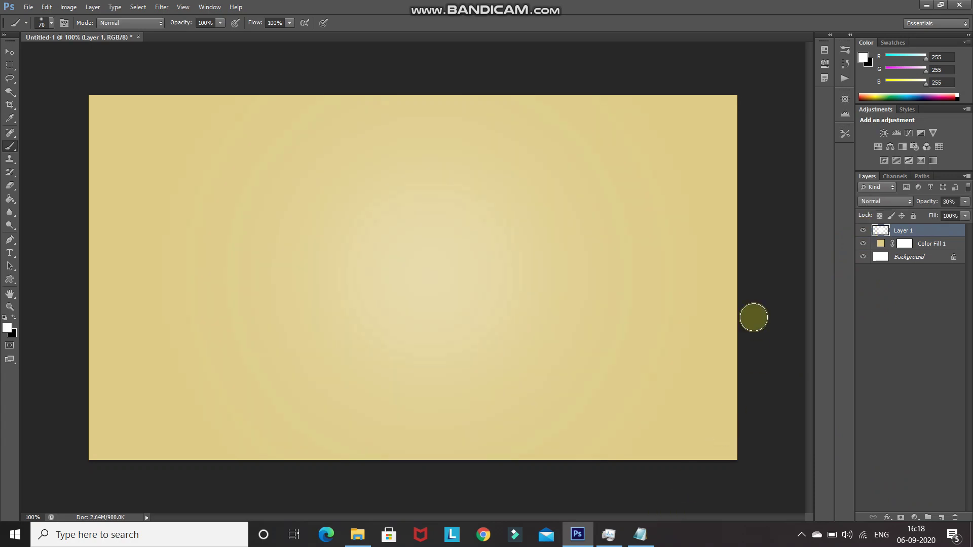
# Type RETRO in black 450 pt Bebas Neue with the Horizontal Type tool.
pyautogui.rightClick(10, 257)
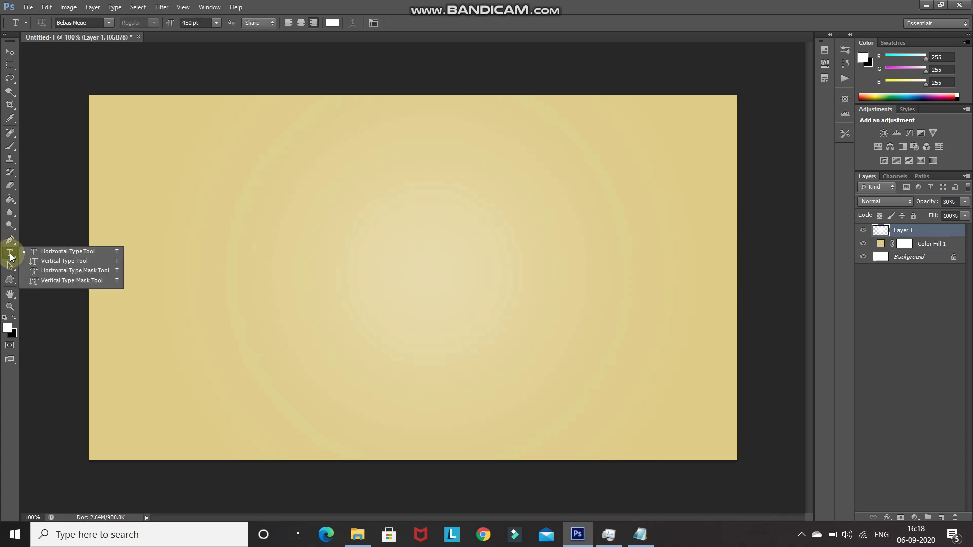
pyautogui.click(31, 252)
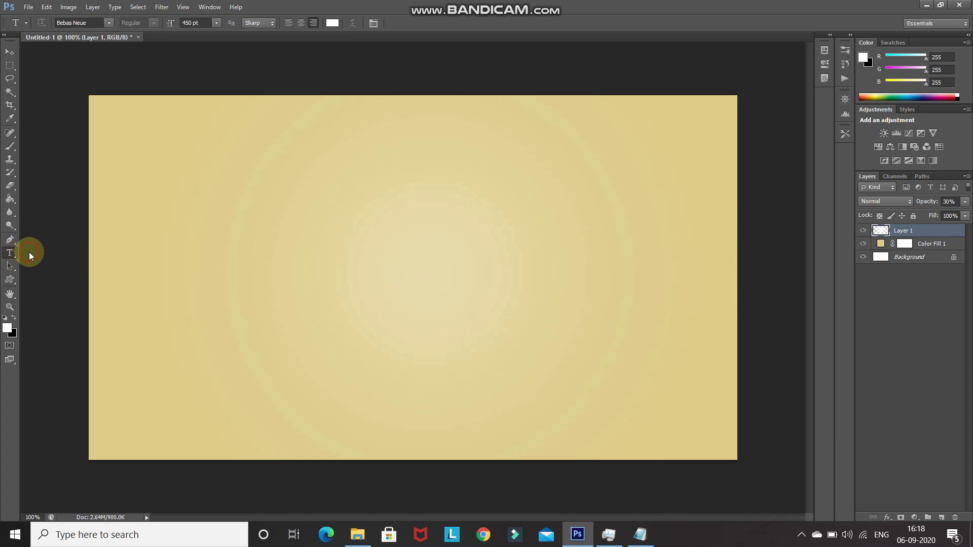
pyautogui.click(107, 24)
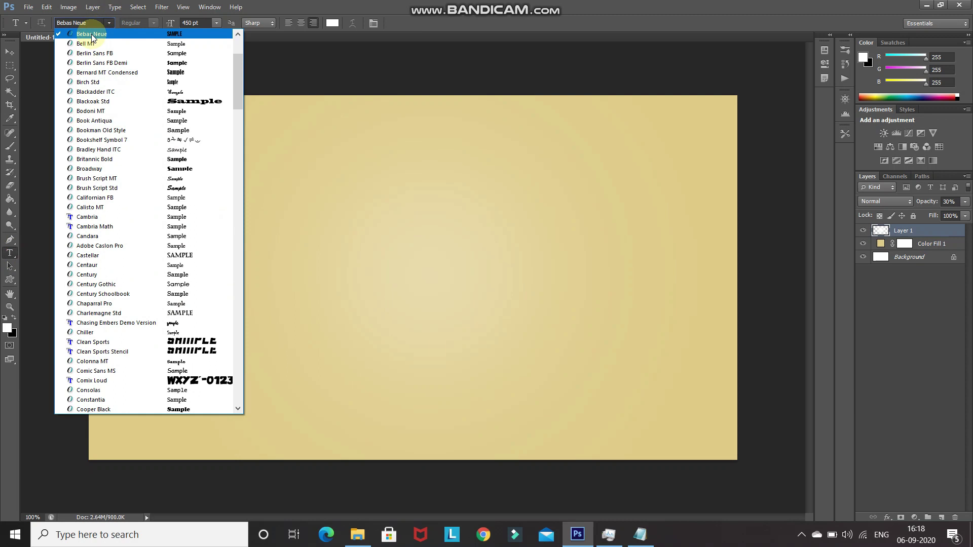
pyautogui.click(91, 35)
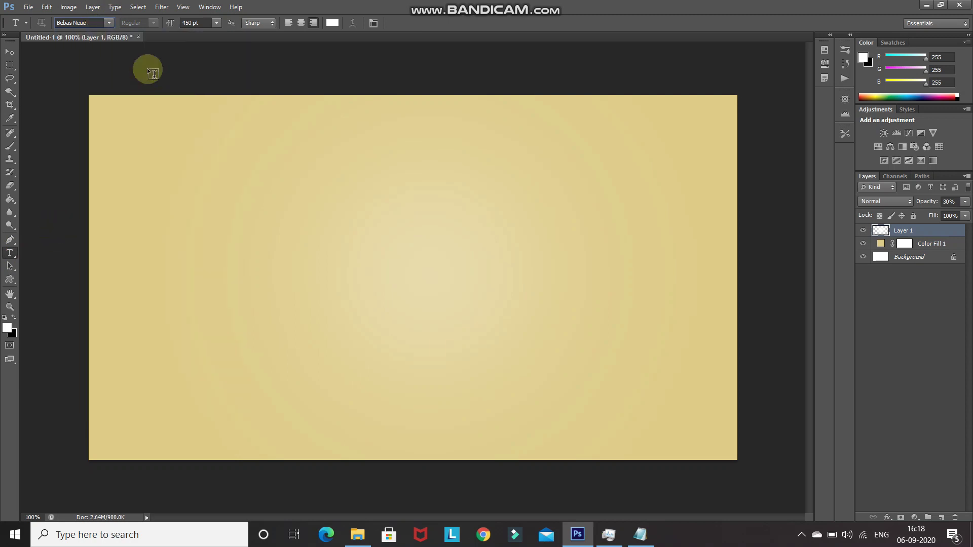
pyautogui.click(192, 23)
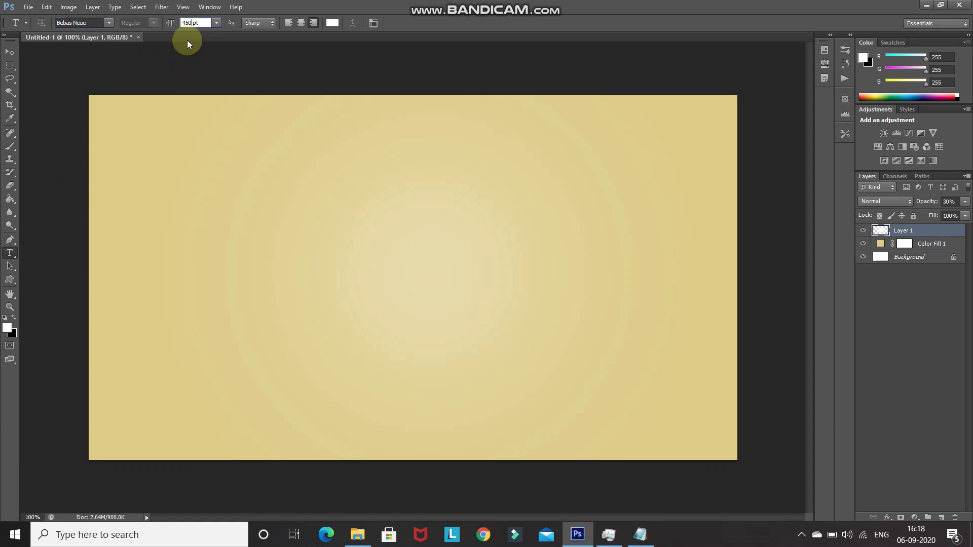
pyautogui.click(5, 318)
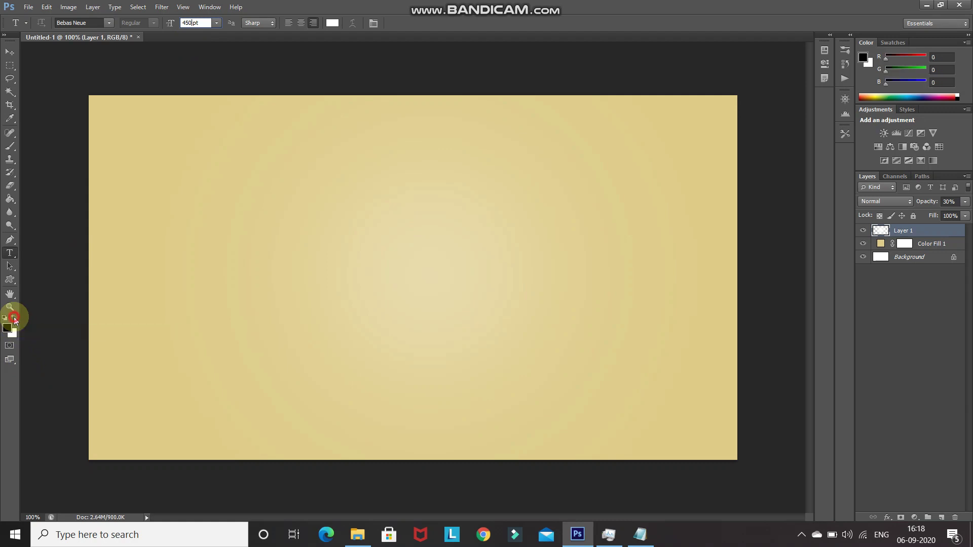
pyautogui.click(289, 245)
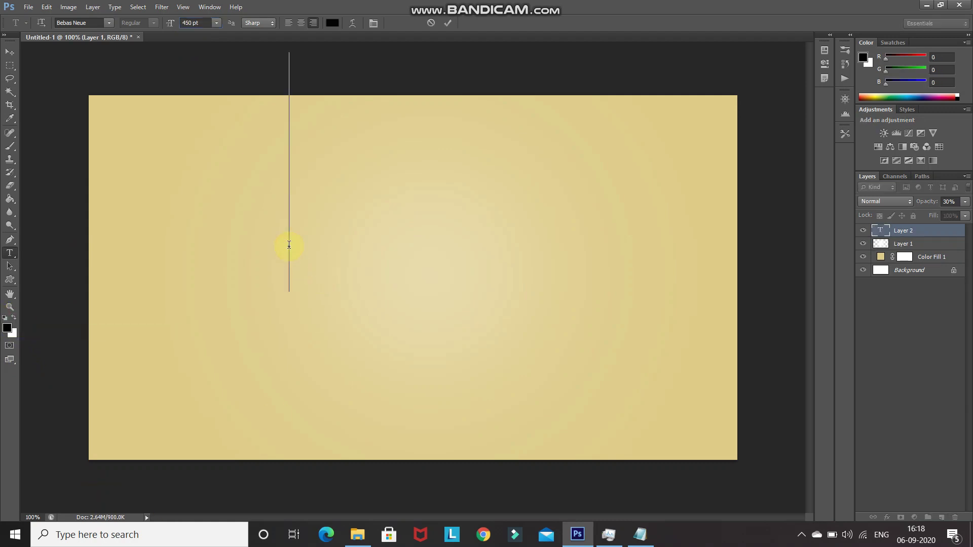
pyautogui.write('INTRO')
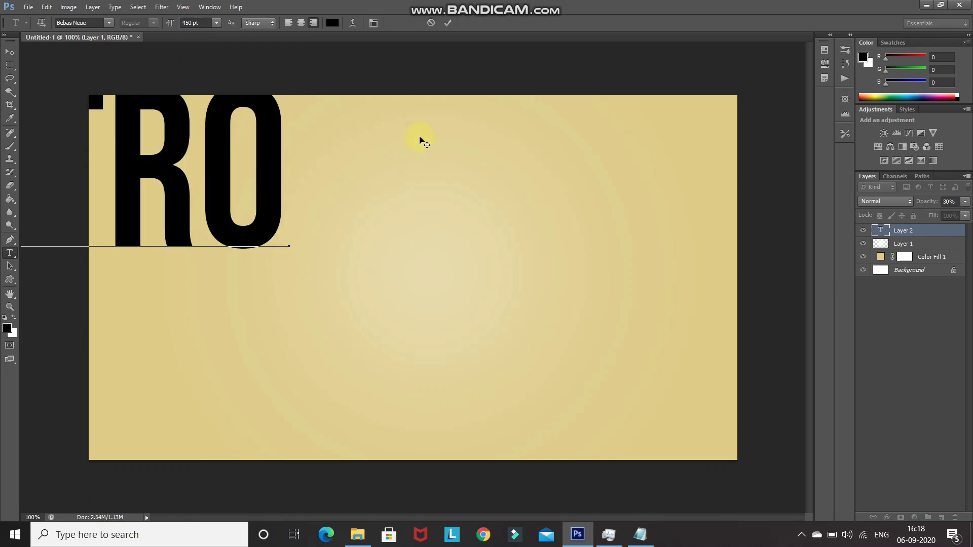
pyautogui.click(447, 24)
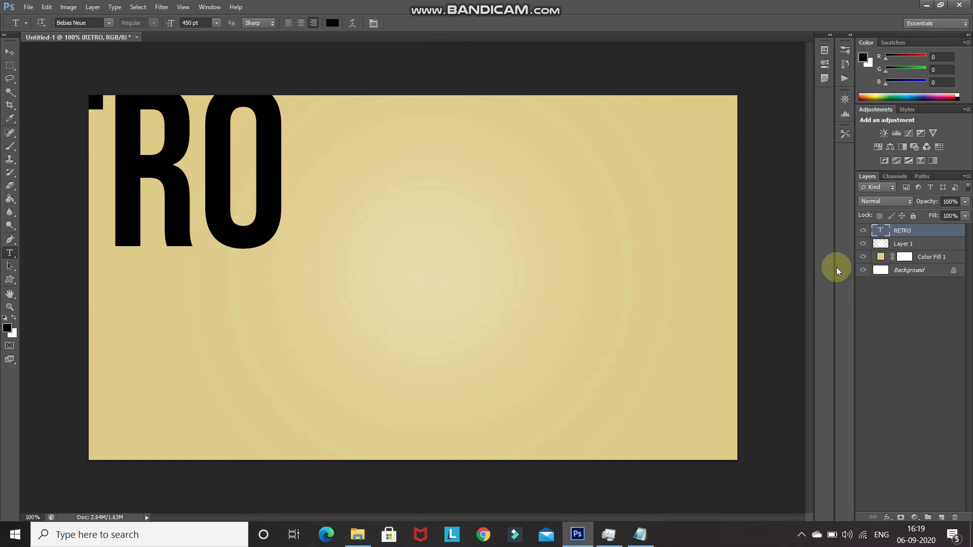
# Centre the RETRO text vertically and horizontally on the canvas, then select its layer.
pyautogui.keyDown('ctrl'); pyautogui.click(913, 270); pyautogui.keyUp('ctrl')
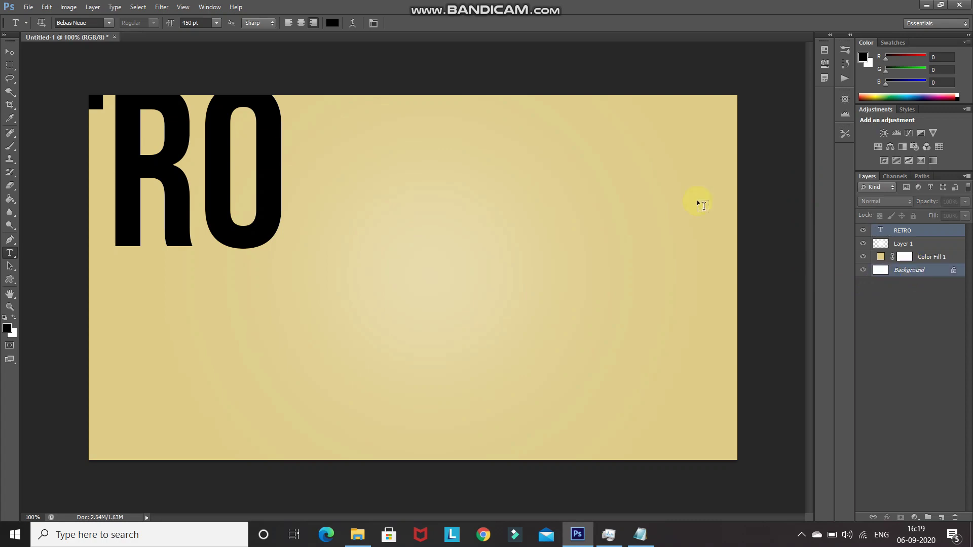
pyautogui.click(7, 50)
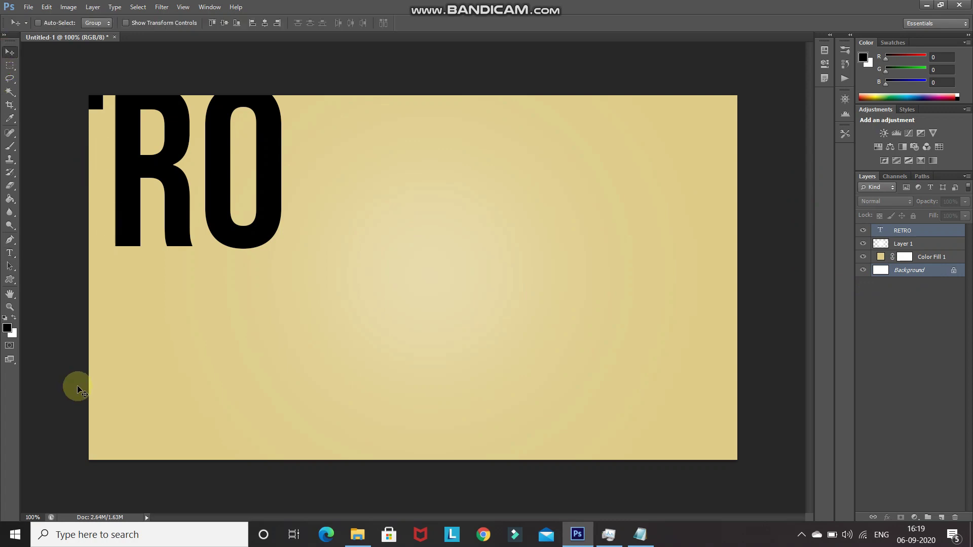
pyautogui.click(224, 23)
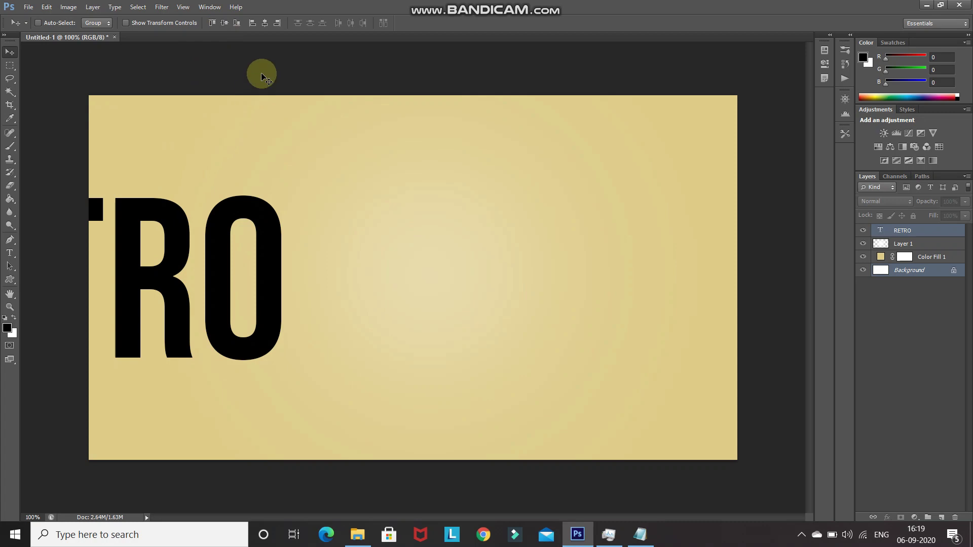
pyautogui.click(266, 23)
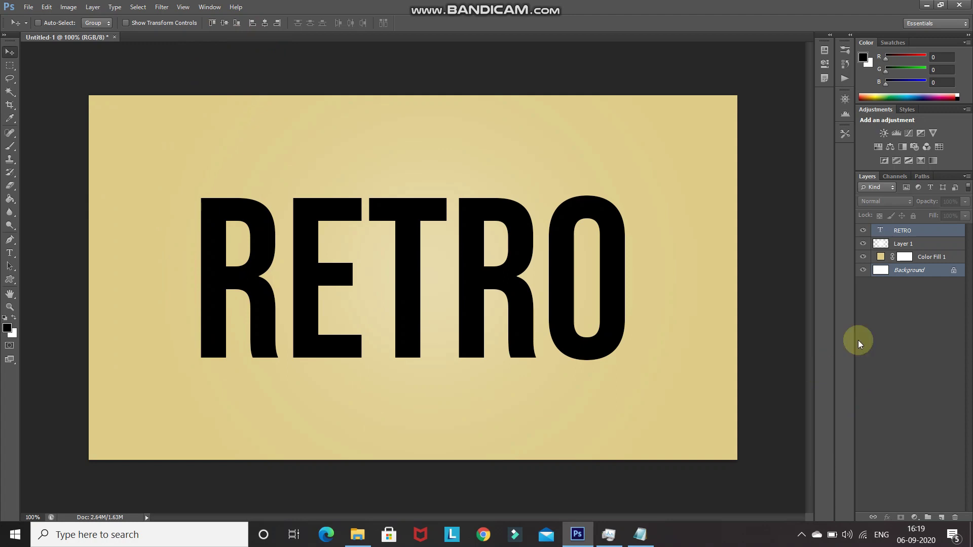
pyautogui.click(933, 233)
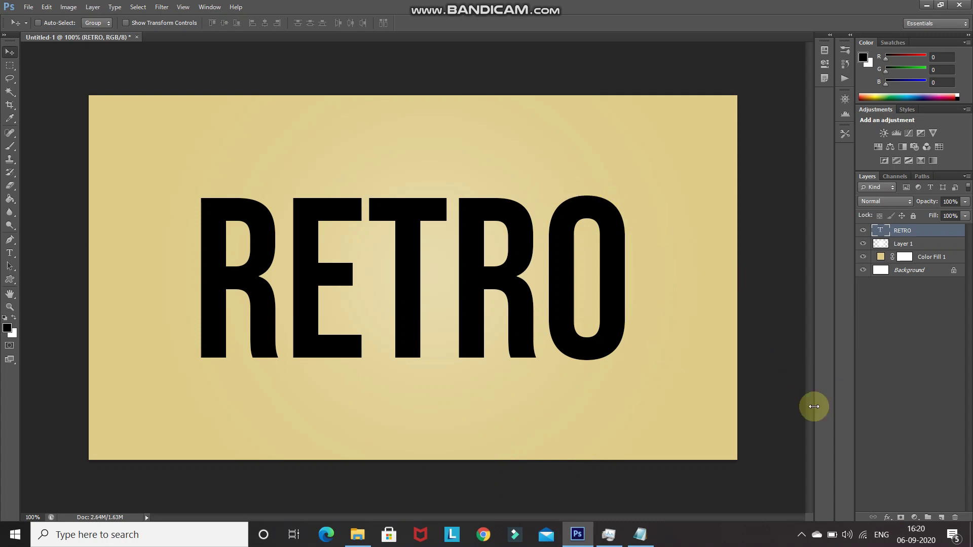
# Add a Gradient Overlay effect to RETRO and open its Gradient Editor.
pyautogui.click(889, 517)
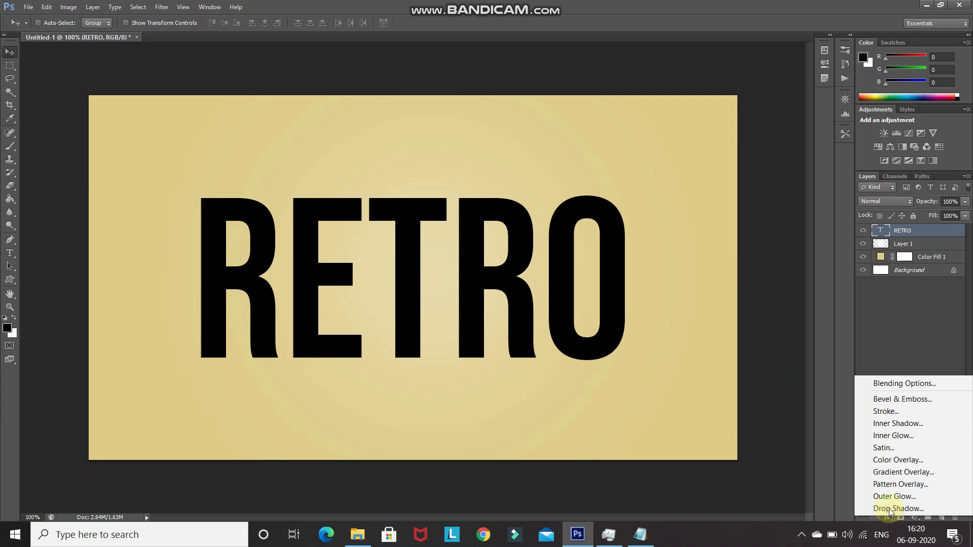
pyautogui.click(877, 383)
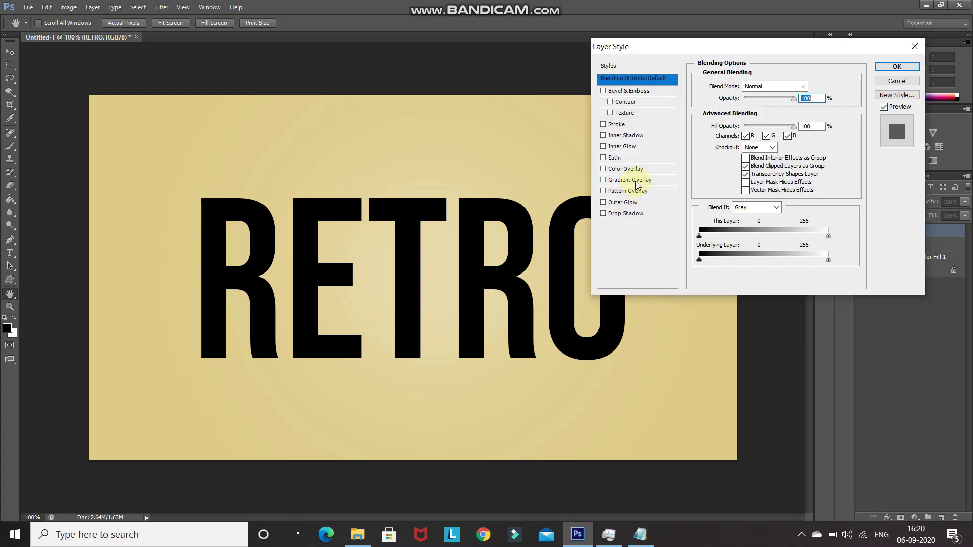
pyautogui.click(638, 180)
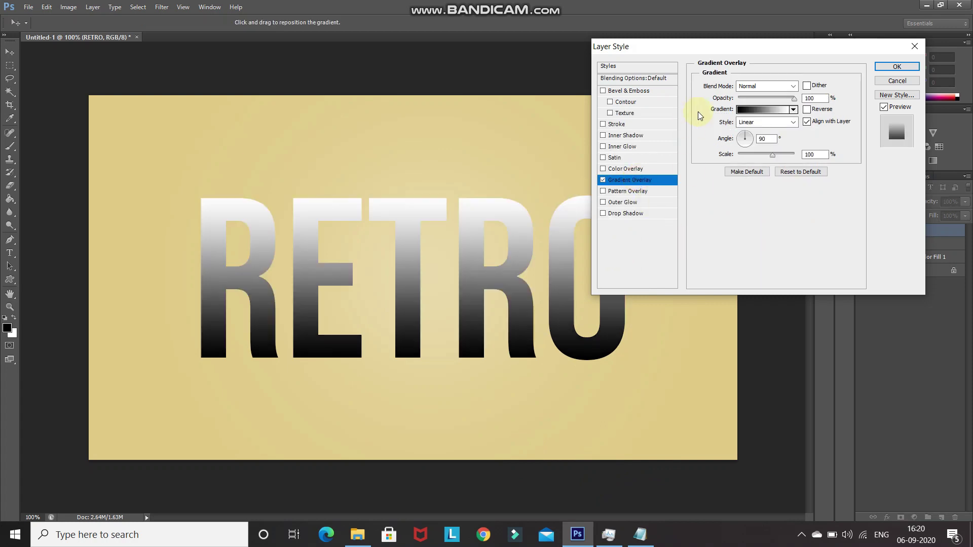
pyautogui.doubleClick(820, 98)
pyautogui.click(762, 110)
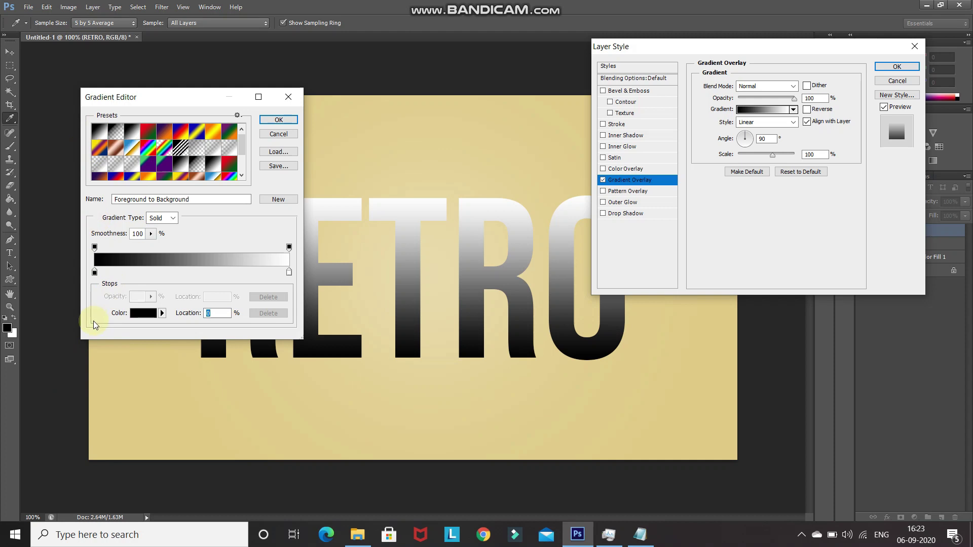
# Set the left gradient stop to dark green #196732.
pyautogui.doubleClick(95, 274)
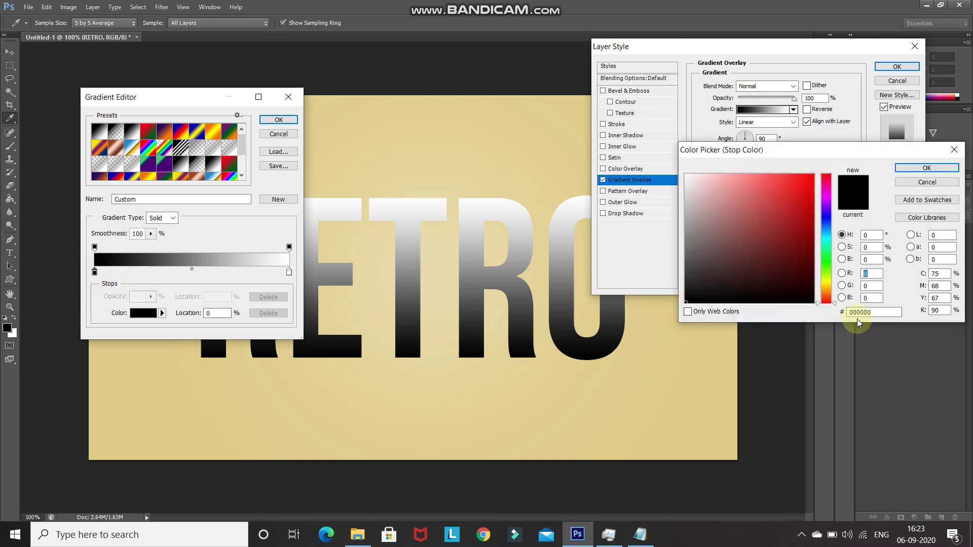
pyautogui.doubleClick(869, 312)
pyautogui.press('BackSpace')
pyautogui.write('1967')
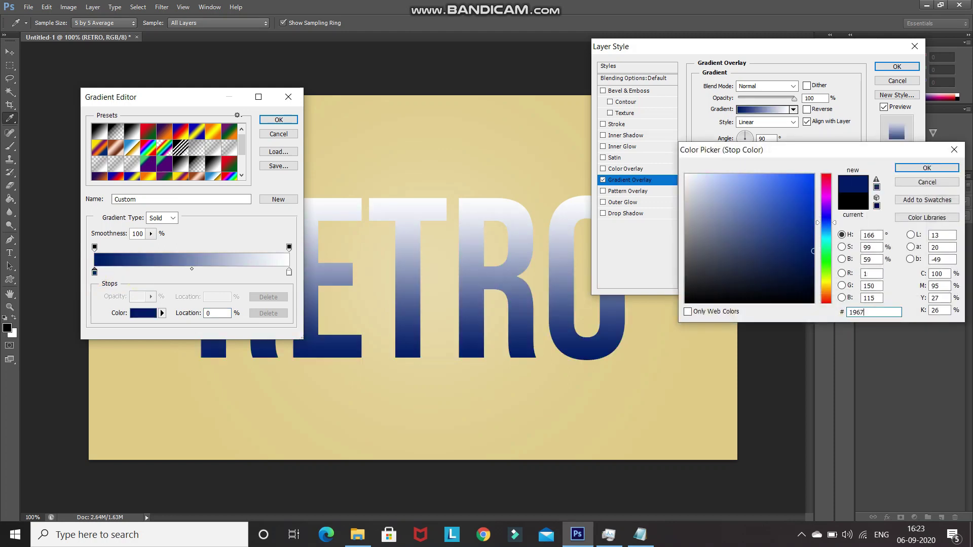
pyautogui.write('32')
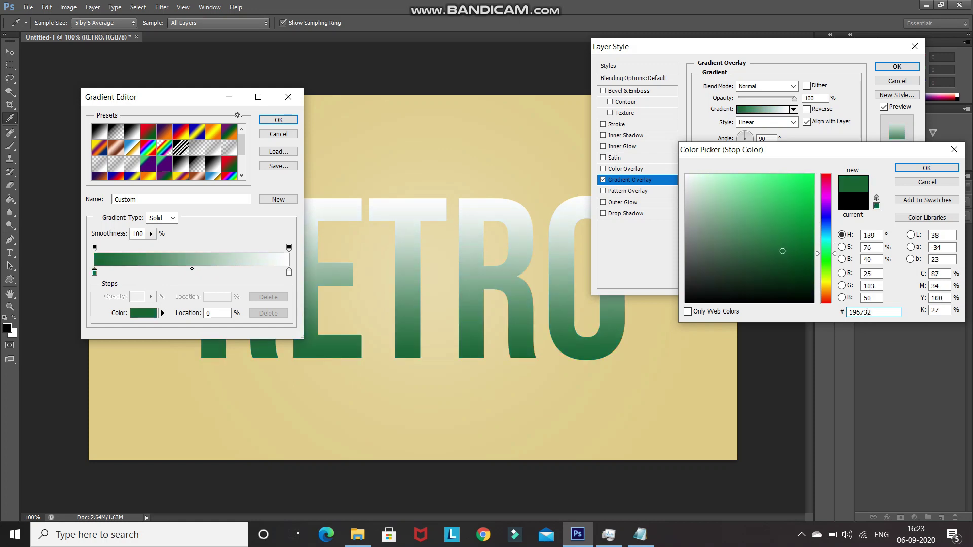
pyautogui.press('Return')
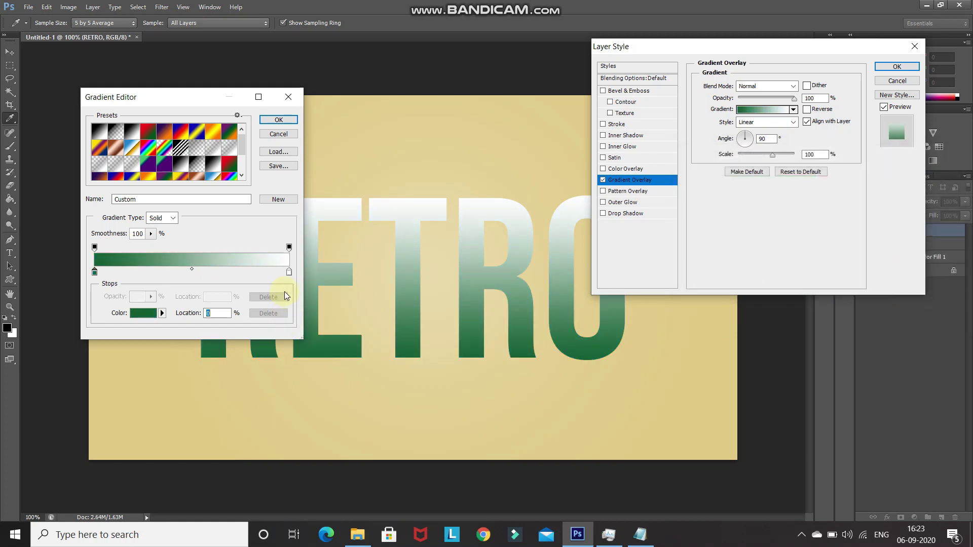
# Set the right gradient stop to mint green #abffbb and apply the overlay.
pyautogui.doubleClick(289, 272)
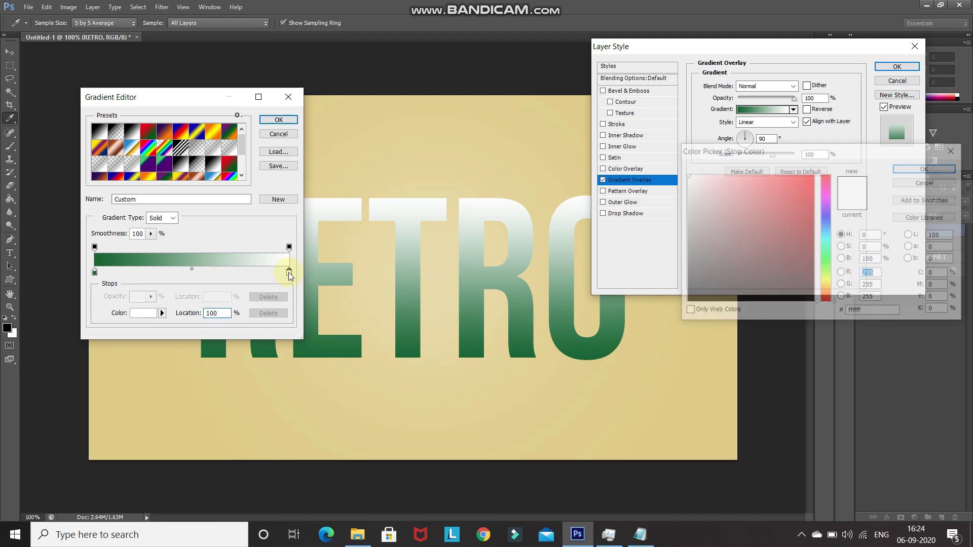
pyautogui.doubleClick(869, 312)
pyautogui.press('BackSpace')
pyautogui.write('0aabff')
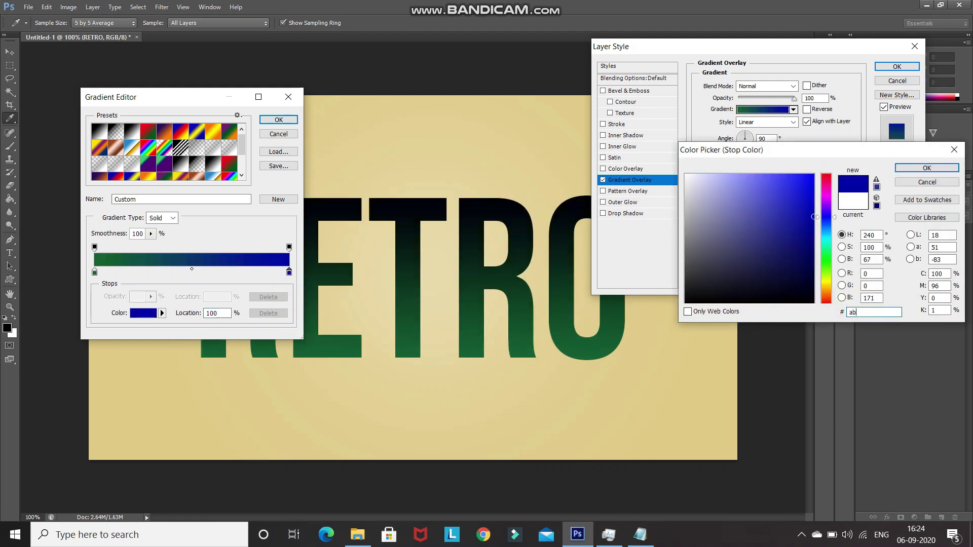
pyautogui.write('bb')
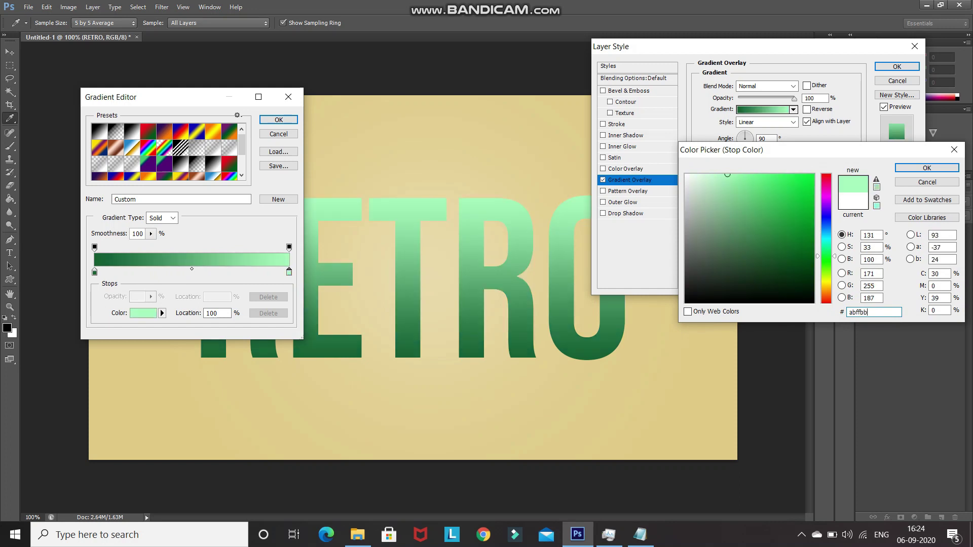
pyautogui.press('Return')
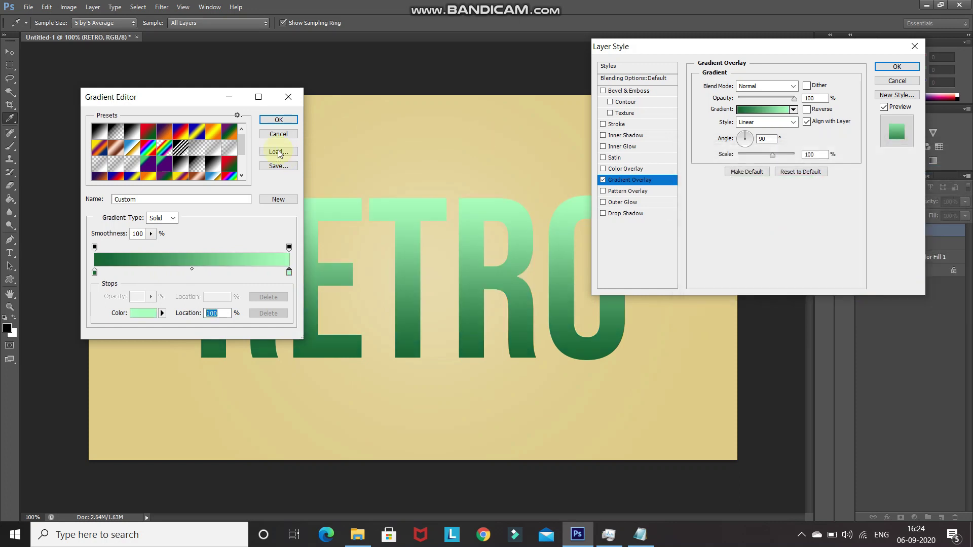
pyautogui.click(278, 120)
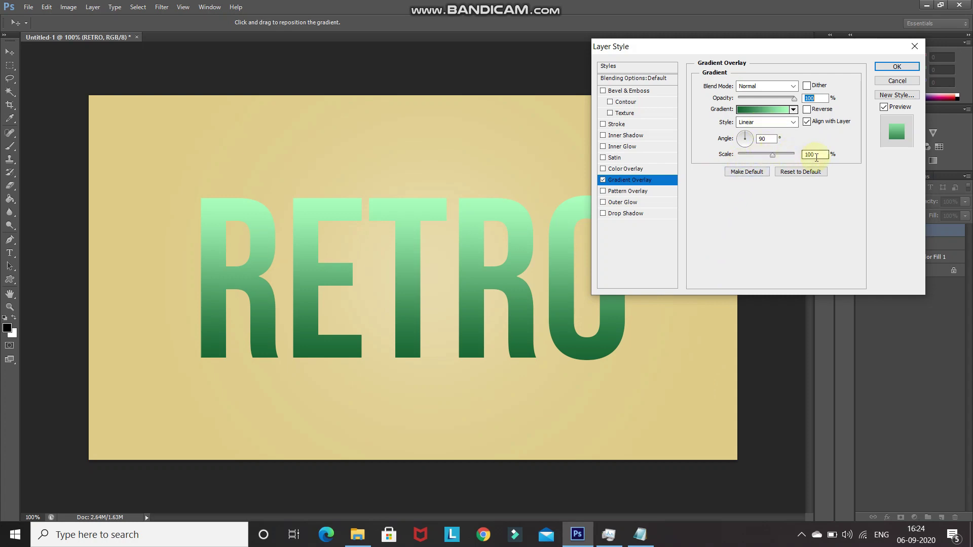
pyautogui.click(885, 68)
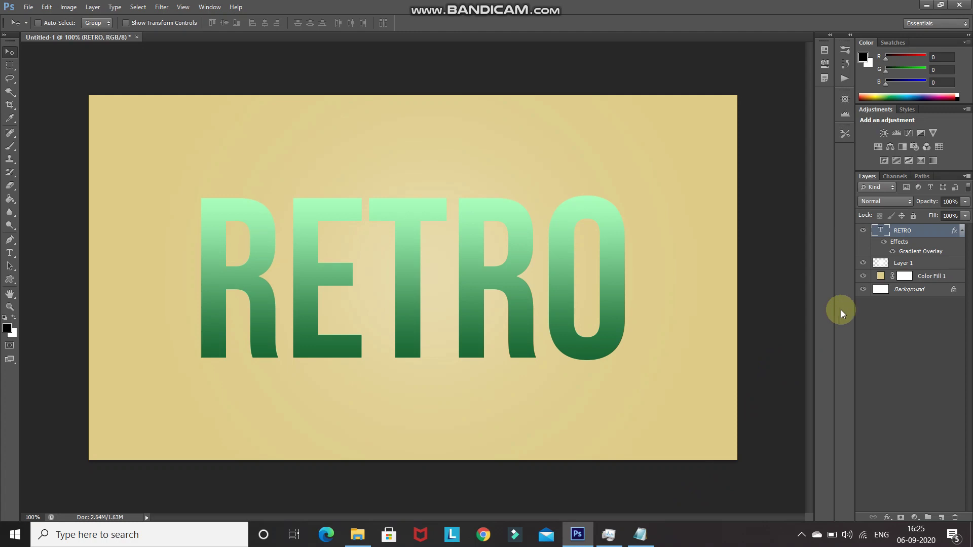
# Convert the green-gradient RETRO layer into a smart object.
pyautogui.rightClick(932, 235)
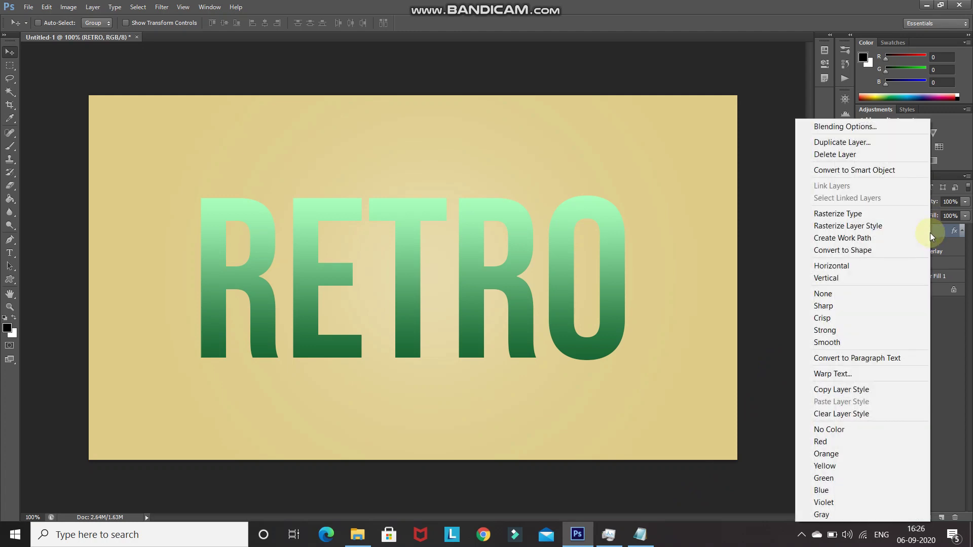
pyautogui.click(848, 171)
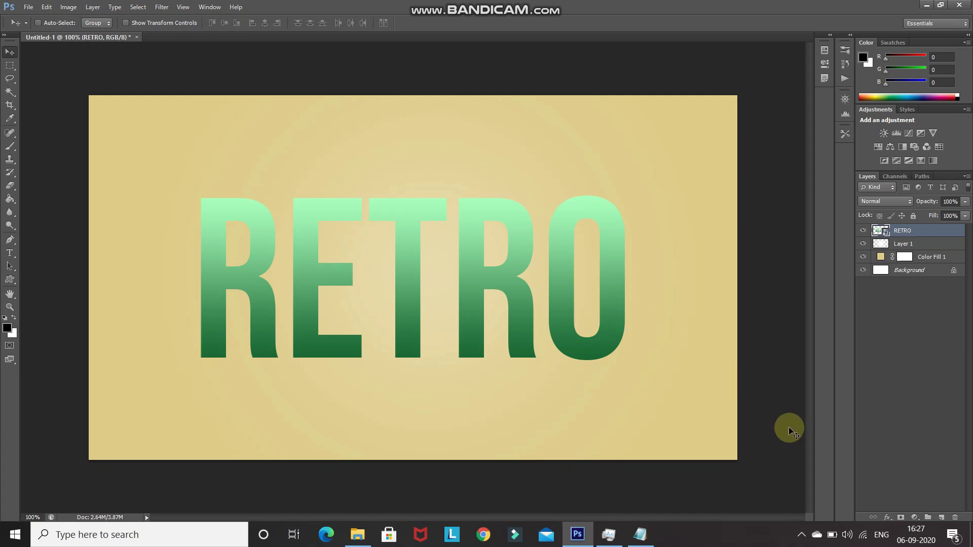
pyautogui.click(887, 518)
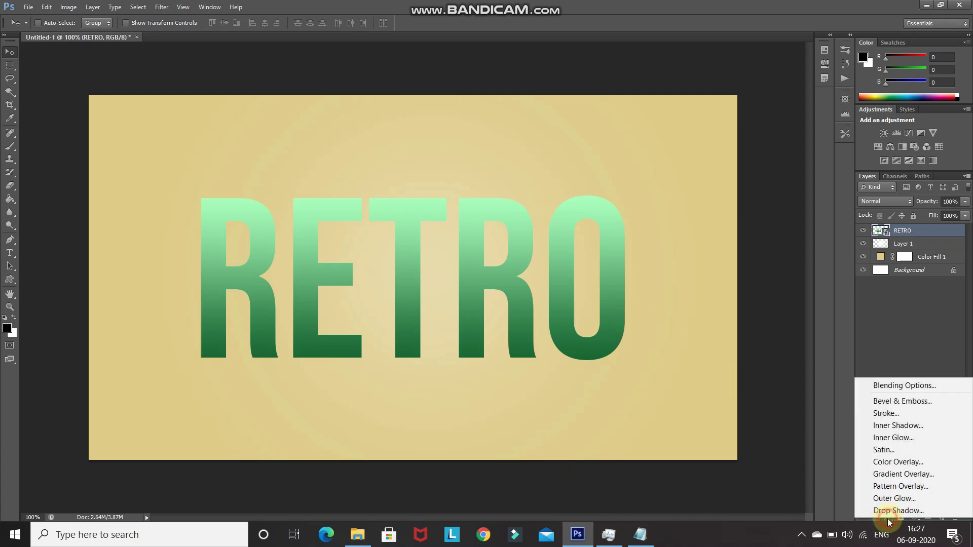
# Add a 7 px stroke positioned inside the RETRO letters.
pyautogui.click(879, 385)
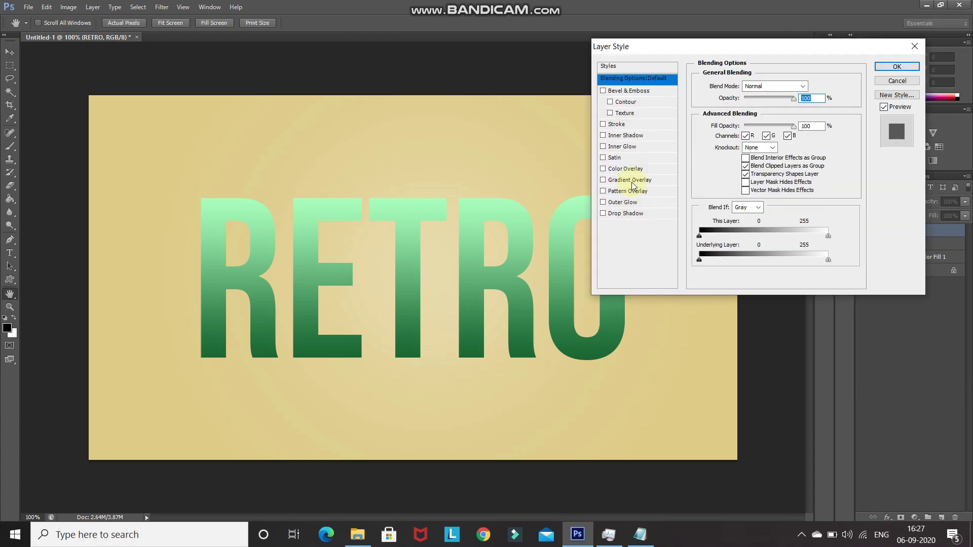
pyautogui.click(624, 126)
pyautogui.click(807, 86)
pyautogui.doubleClick(807, 87)
pyautogui.write('7')
pyautogui.click(750, 97)
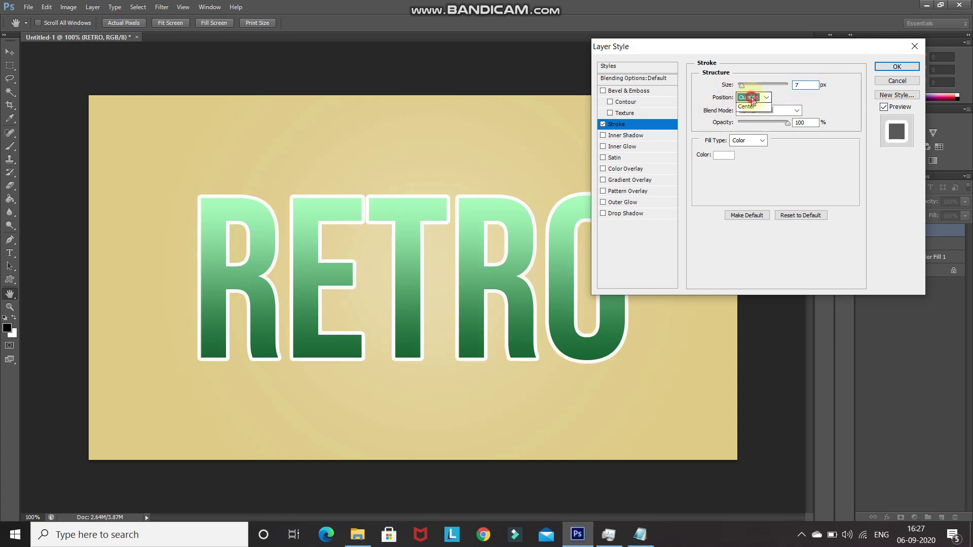
pyautogui.click(752, 110)
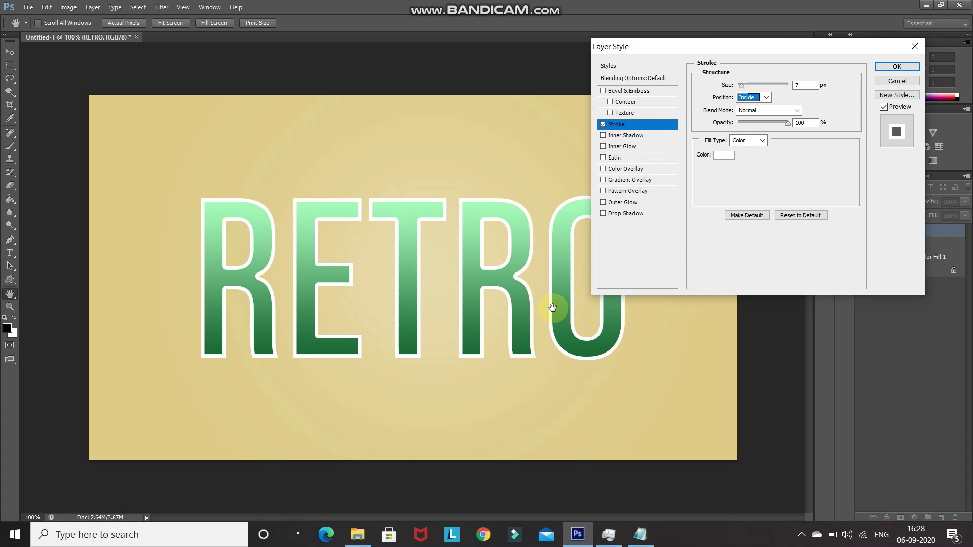
# Add a Linear Burn inner shadow: 50% opacity, no global light, distance 15, size 25.
pyautogui.click(644, 135)
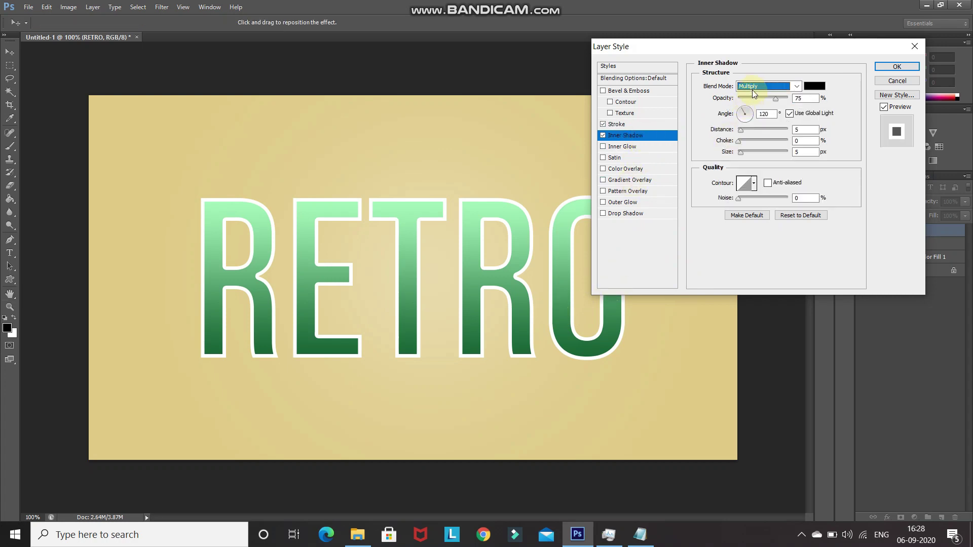
pyautogui.click(753, 87)
pyautogui.click(755, 139)
pyautogui.doubleClick(804, 99)
pyautogui.write('50')
pyautogui.click(790, 114)
pyautogui.doubleClick(803, 130)
pyautogui.press('BackSpace')
pyautogui.write('15')
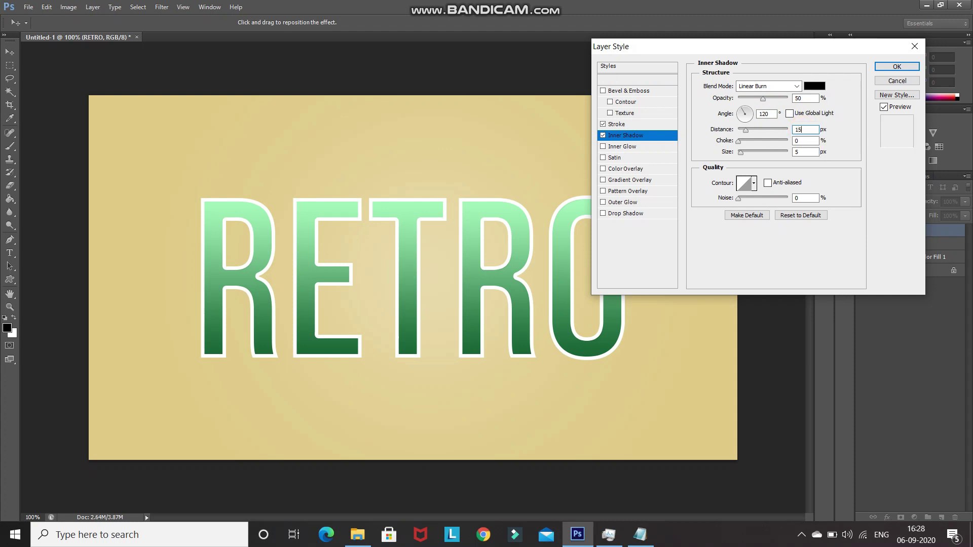
pyautogui.doubleClick(803, 150)
pyautogui.press('BackSpace')
pyautogui.write('25')
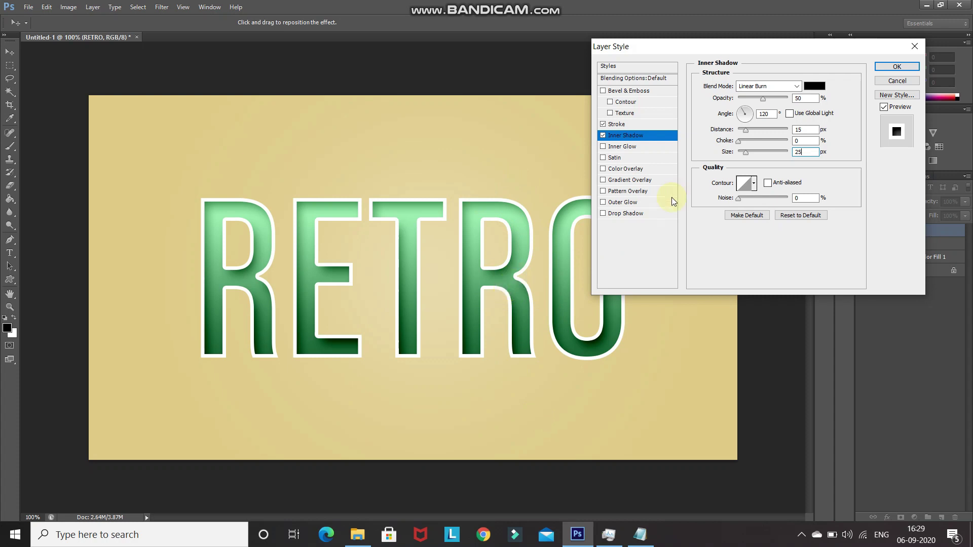
# Add a black Linear Burn inner glow at 15% opacity with 20 px size.
pyautogui.click(644, 147)
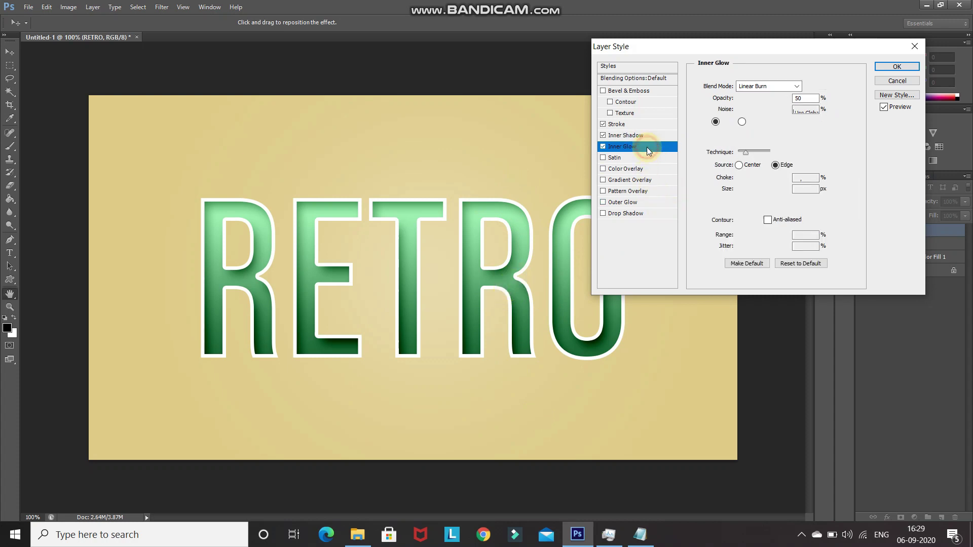
pyautogui.click(785, 85)
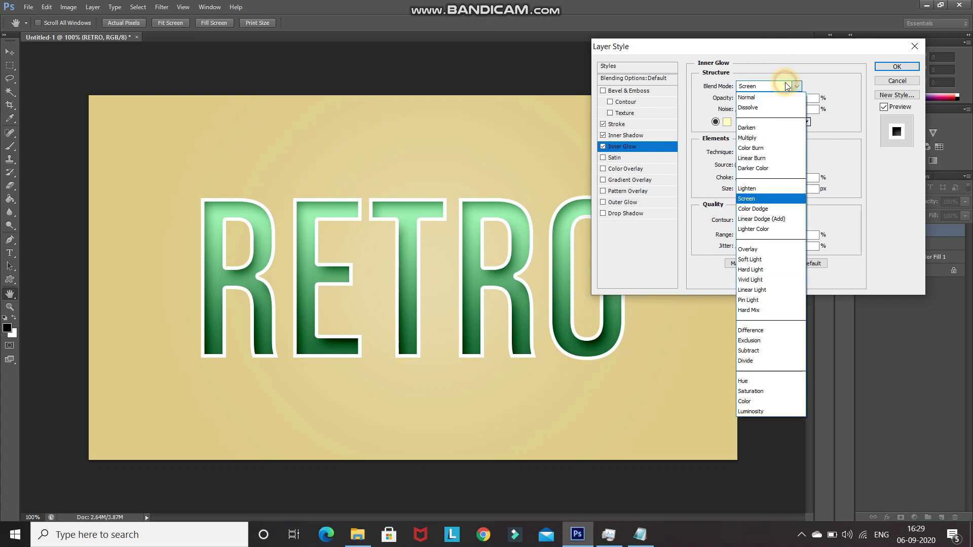
pyautogui.click(750, 158)
pyautogui.write('15')
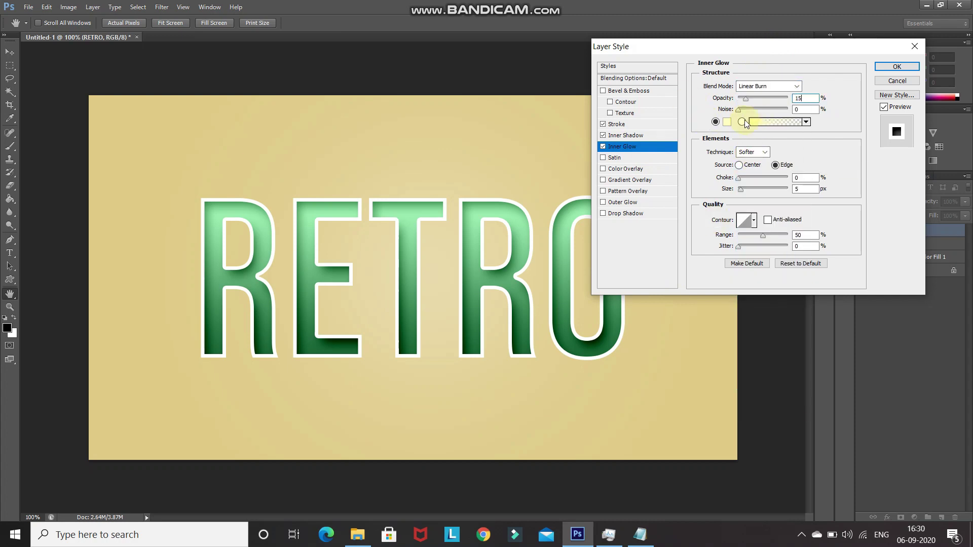
pyautogui.click(728, 122)
pyautogui.click(699, 304)
pyautogui.click(927, 172)
pyautogui.click(799, 190)
pyautogui.press('BackSpace')
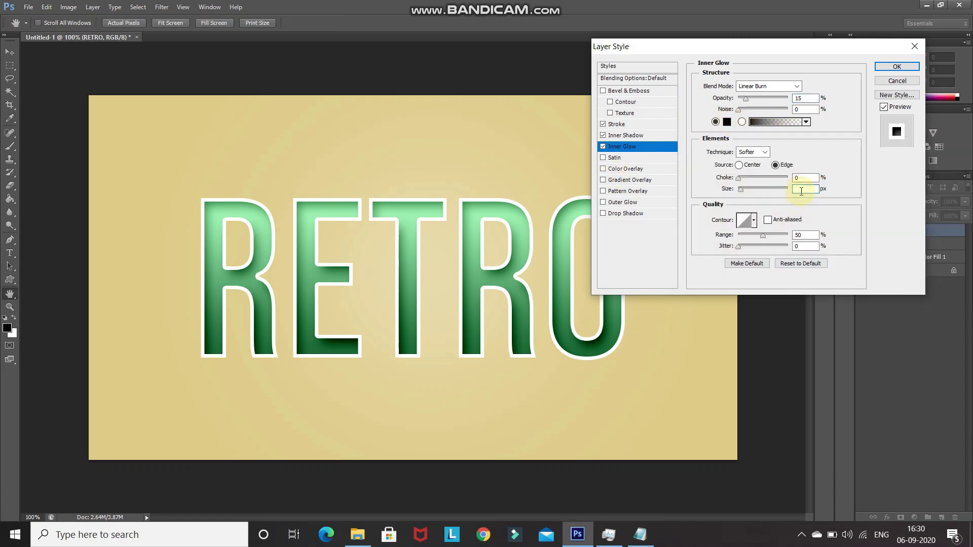
pyautogui.write('20')
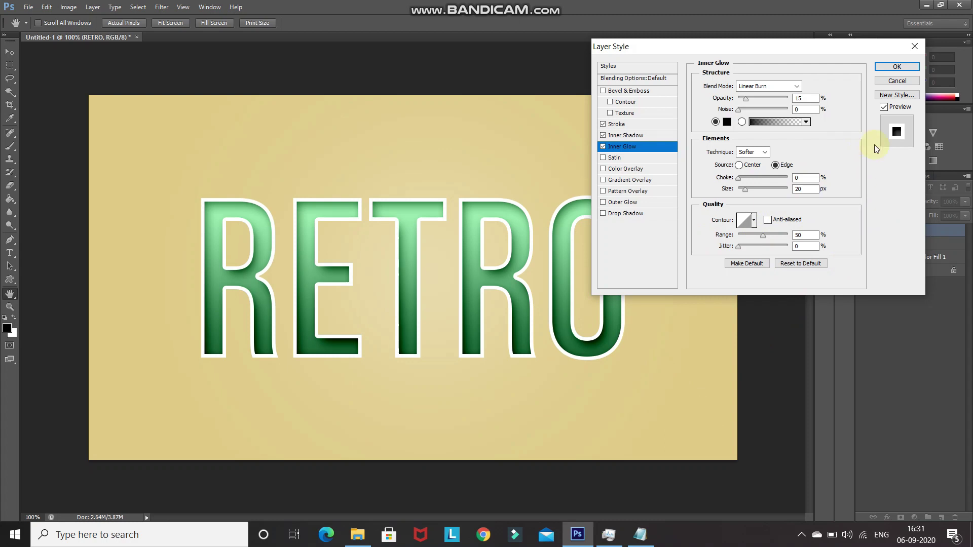
# Toggle the preview to compare, then apply the layer styles.
pyautogui.click(883, 107)
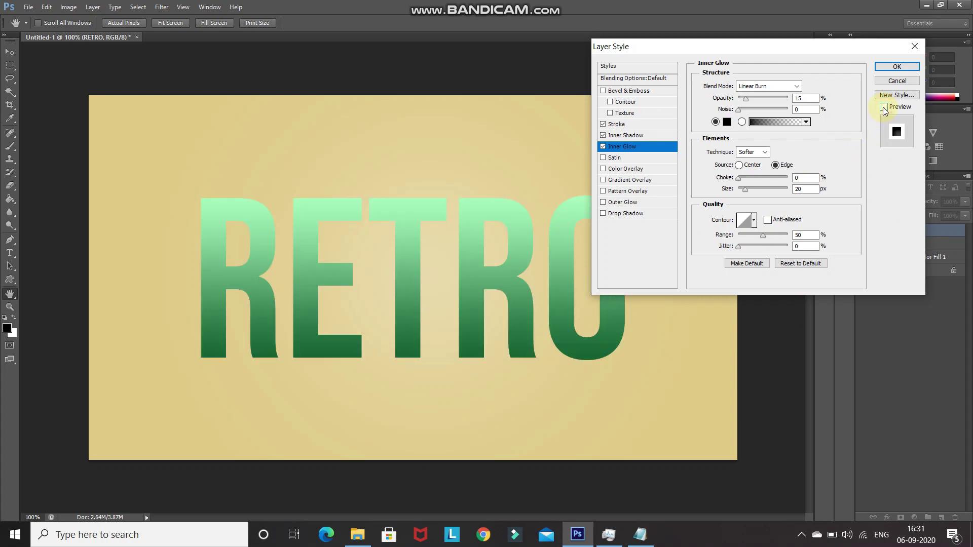
pyautogui.click(884, 107)
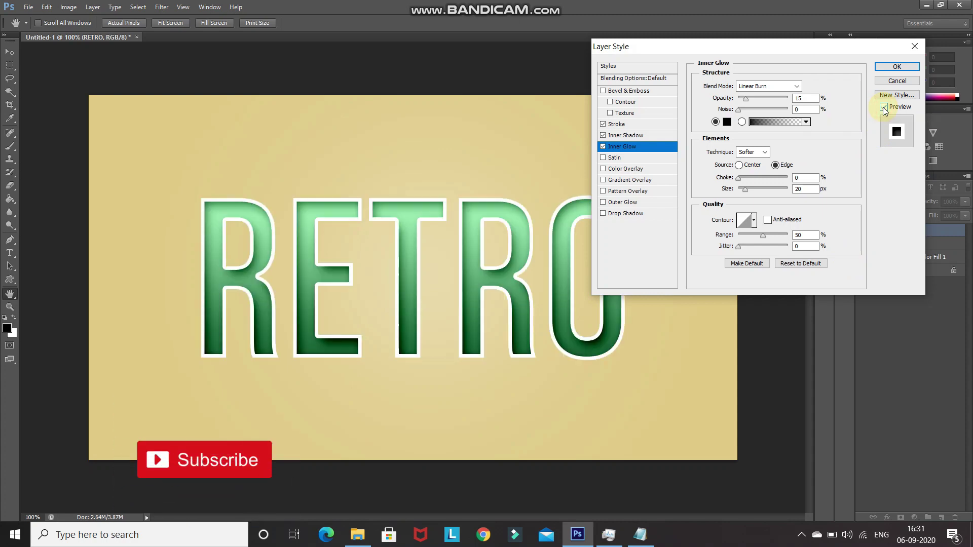
pyautogui.click(887, 67)
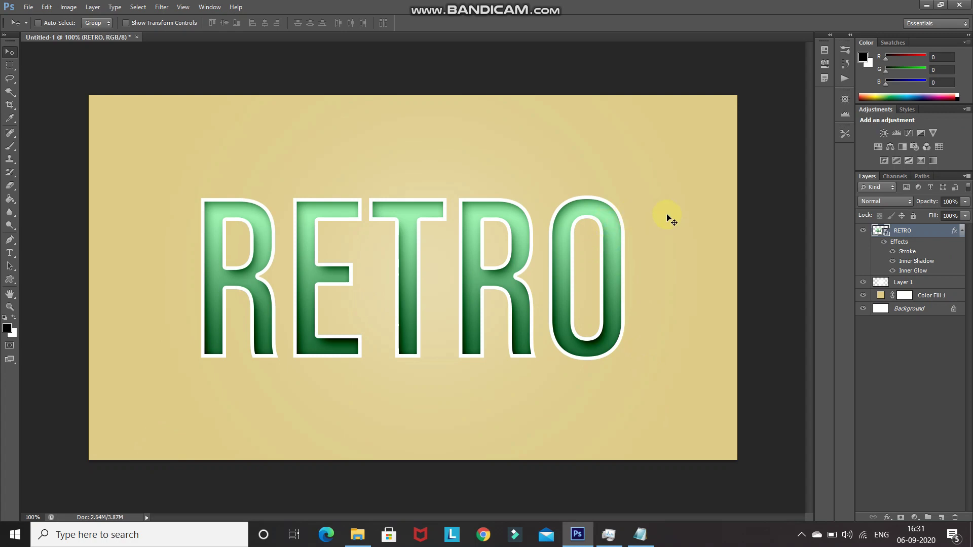
# Create a new white document 3 px wide and 6 px high.
pyautogui.click(28, 6)
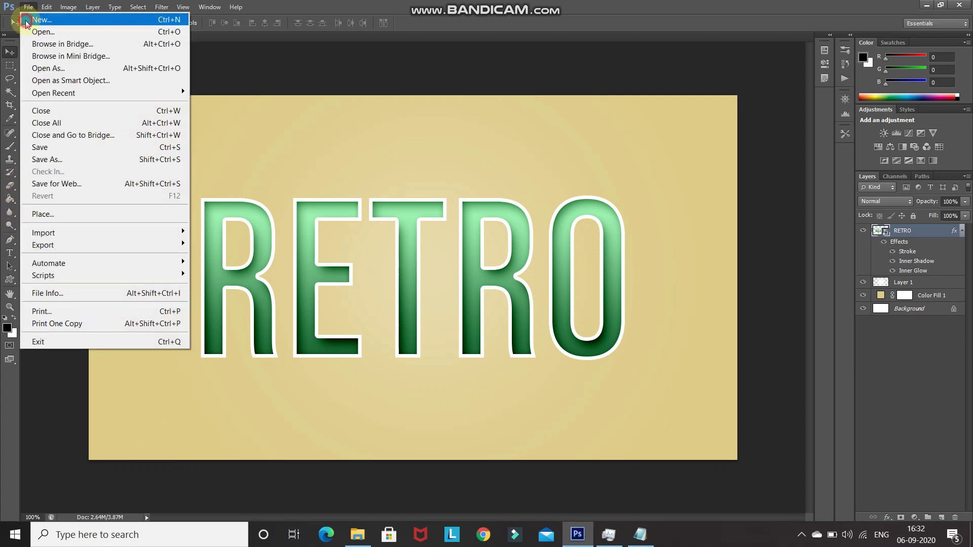
pyautogui.click(26, 23)
pyautogui.write('3')
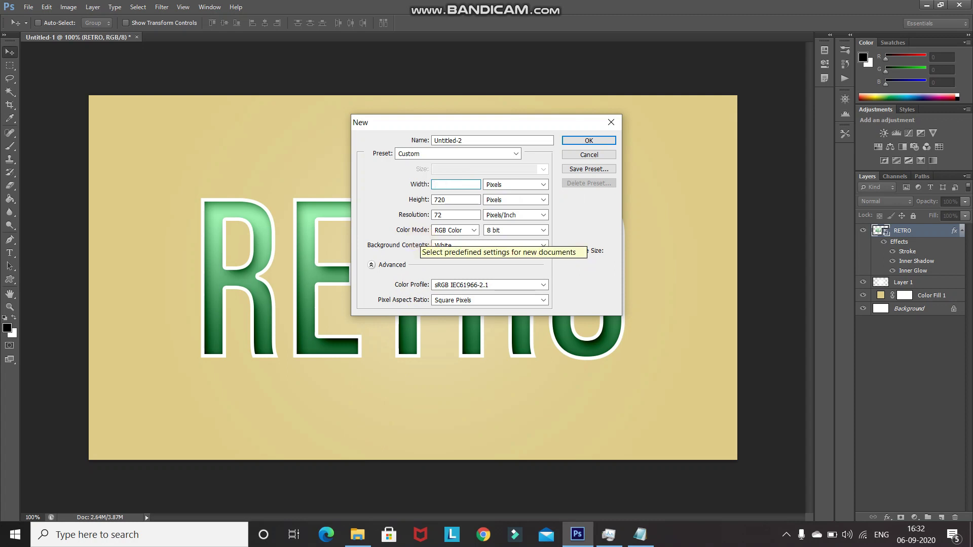
pyautogui.press('Tab')
pyautogui.write('6')
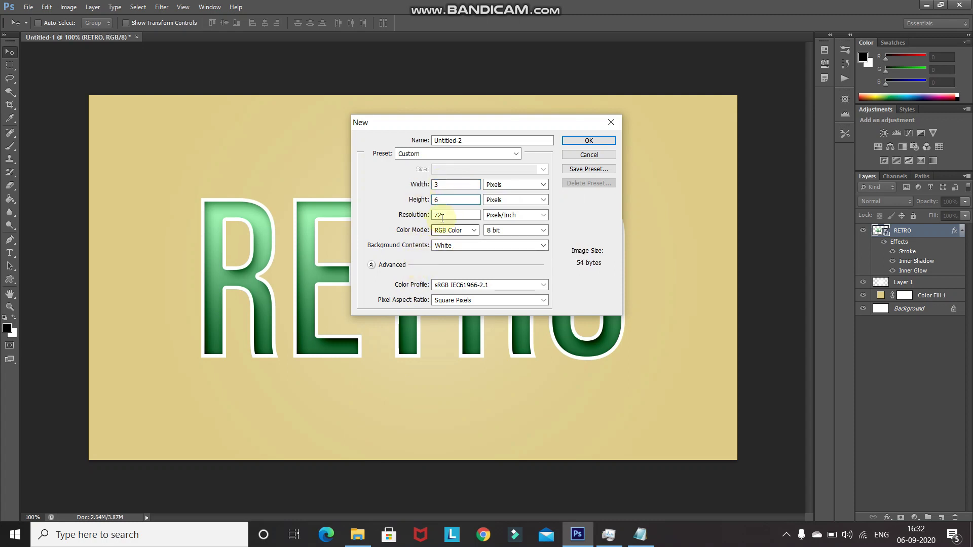
pyautogui.click(576, 140)
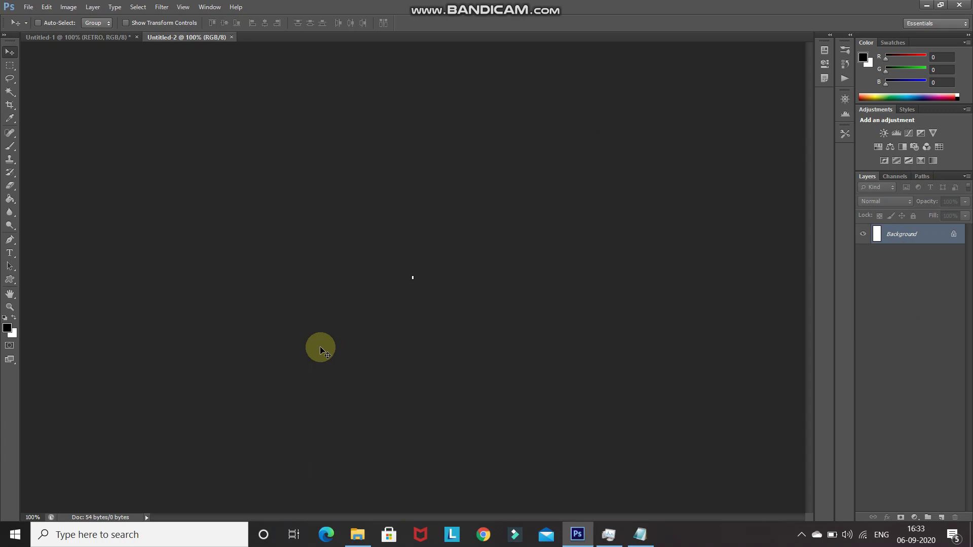
# Zoom in and fill the top half of the 3×6 canvas with black.
pyautogui.hotkey('ctrl', '0')
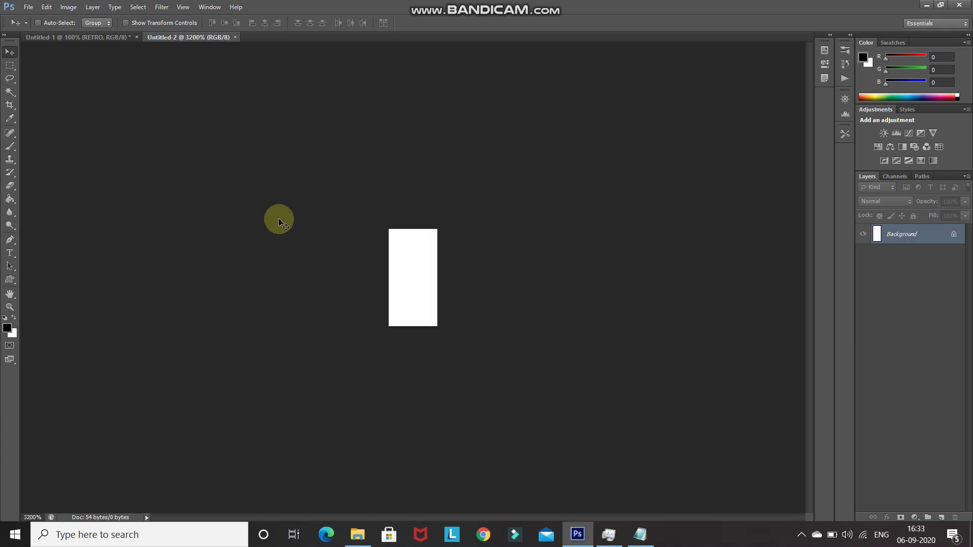
pyautogui.moveTo(9, 66); pyautogui.dragTo(43, 66)
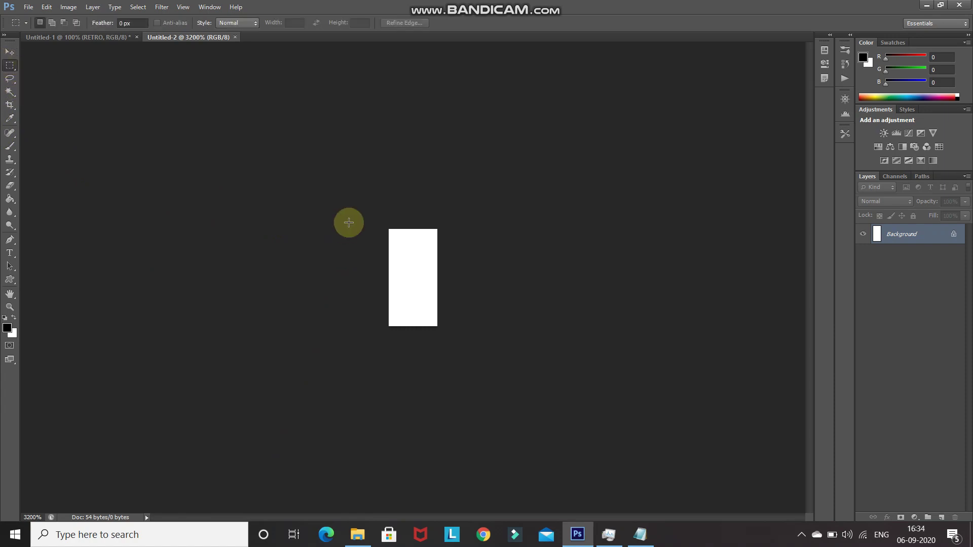
pyautogui.moveTo(358, 213); pyautogui.dragTo(449, 277)
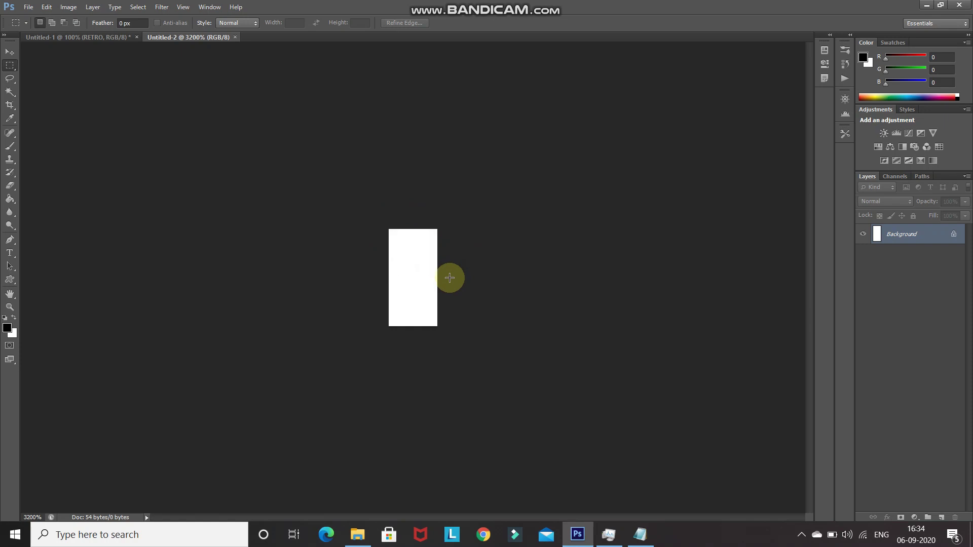
pyautogui.rightClick(407, 248)
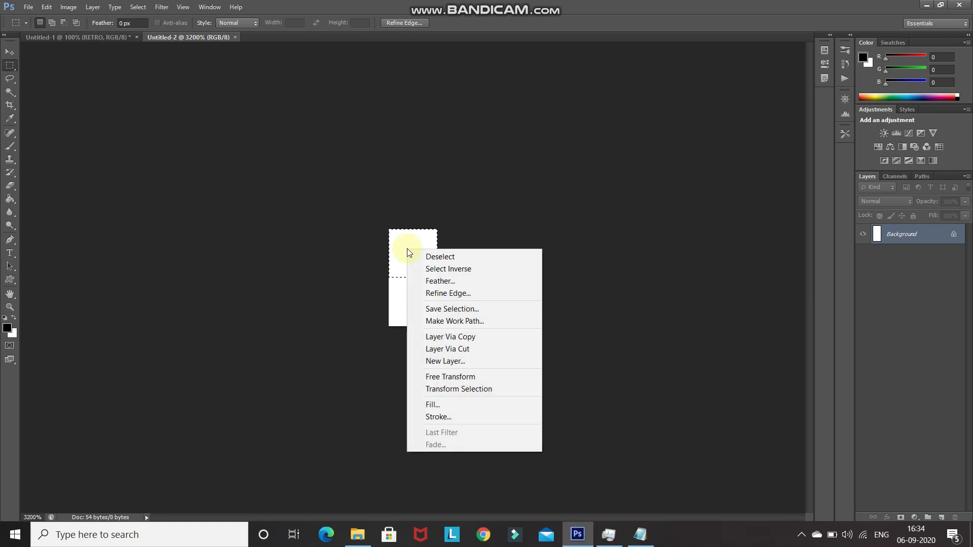
pyautogui.click(428, 404)
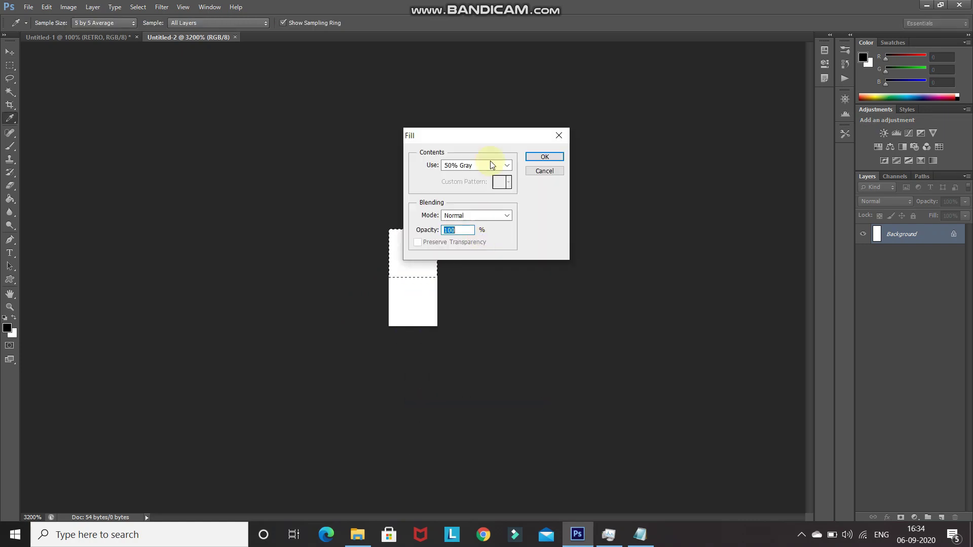
pyautogui.click(506, 166)
pyautogui.click(450, 242)
pyautogui.click(544, 158)
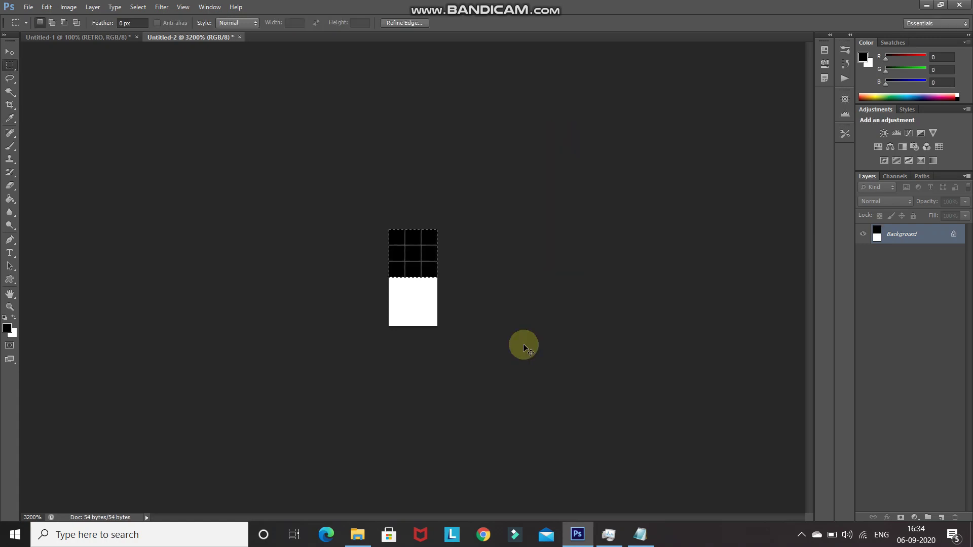
pyautogui.hotkey('ctrl', 'd')
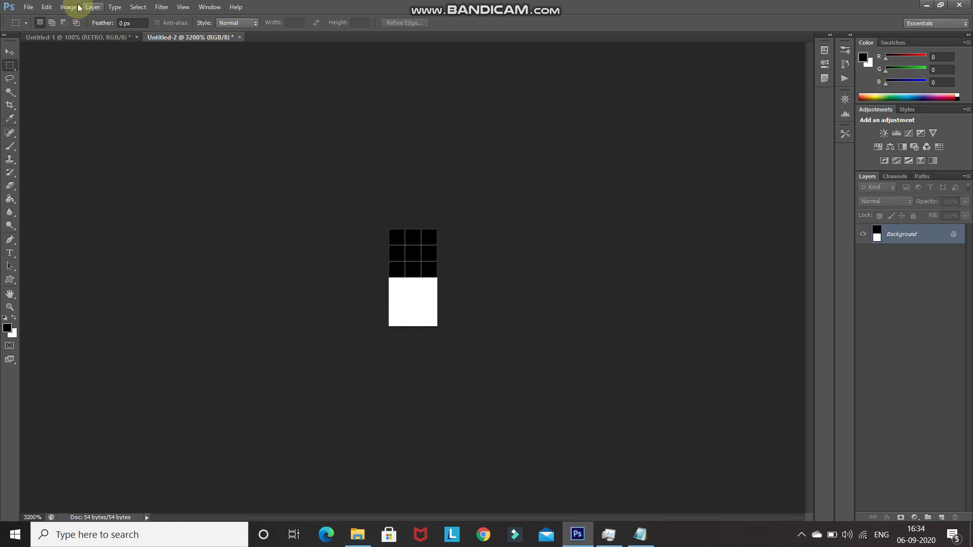
# Define the canvas as a pattern named 'Horizontal Lines'.
pyautogui.click(44, 7)
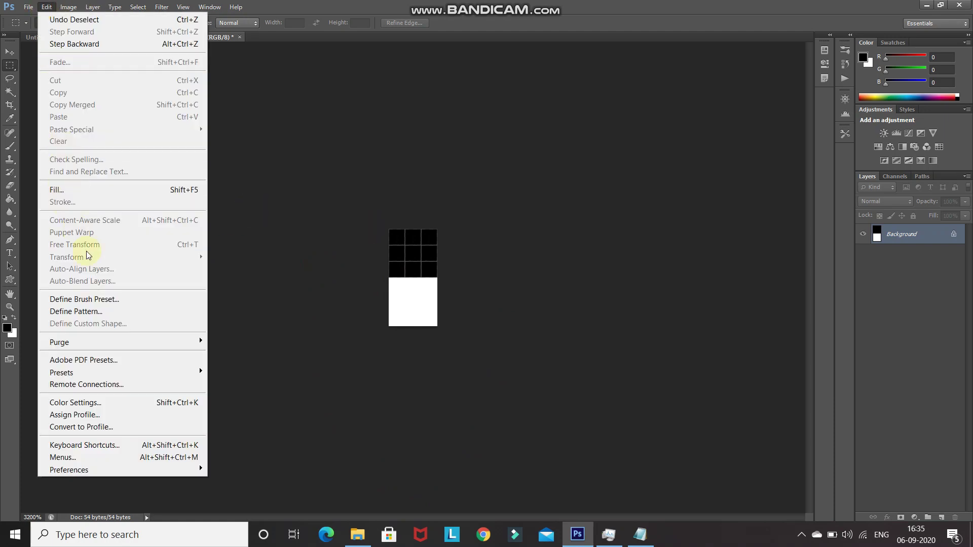
pyautogui.click(81, 311)
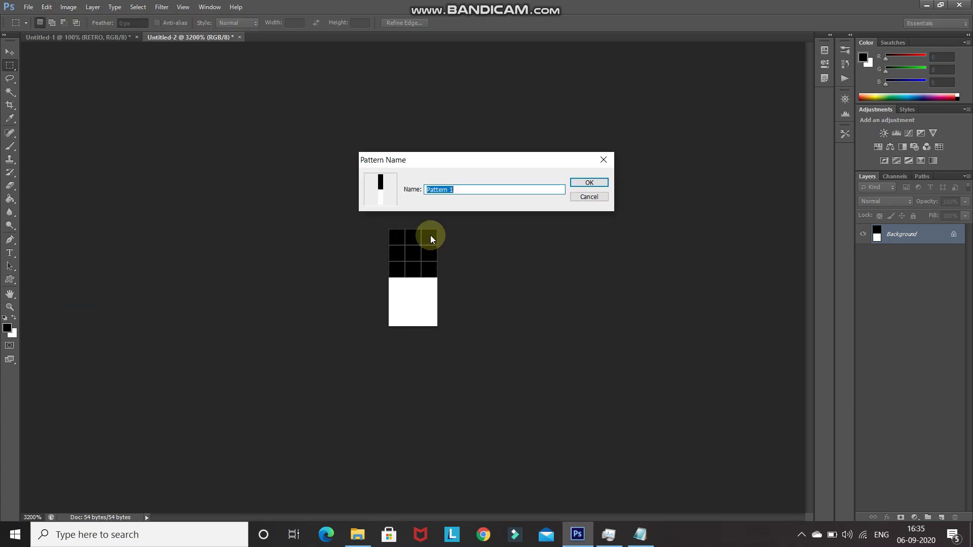
pyautogui.write('Horizontal Lines')
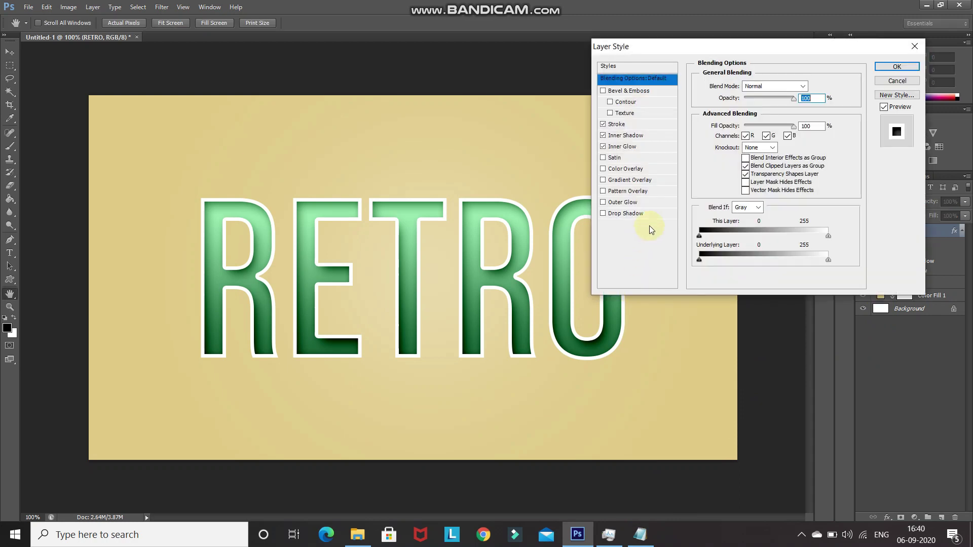
# Overlay RETRO with the Horizontal Lines pattern in Multiply mode at 10% opacity.
pyautogui.click(653, 192)
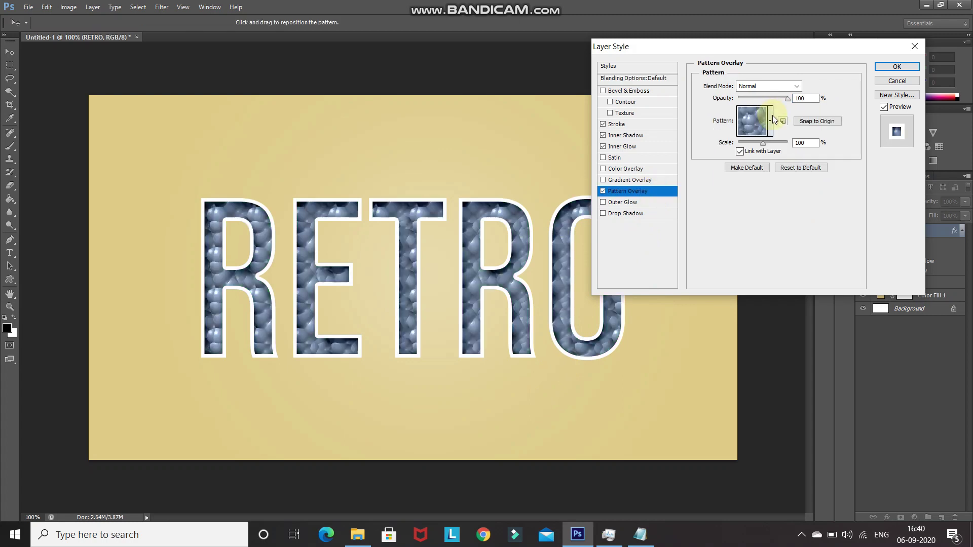
pyautogui.click(770, 121)
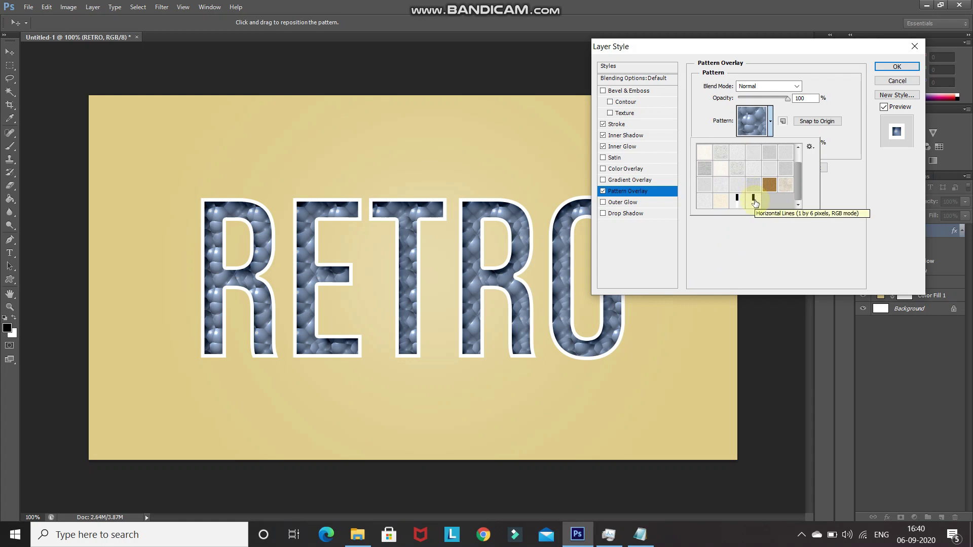
pyautogui.doubleClick(754, 202)
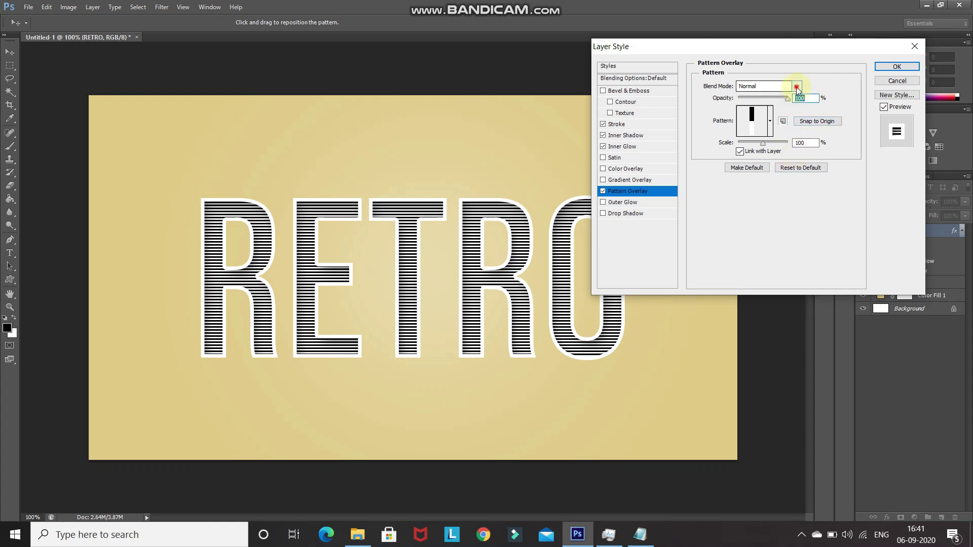
pyautogui.click(796, 86)
pyautogui.click(748, 138)
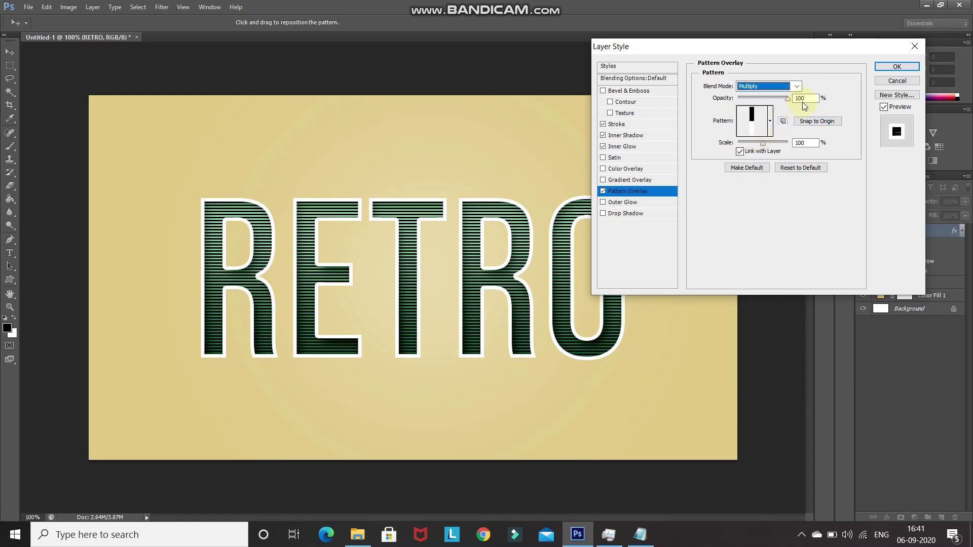
pyautogui.click(808, 98)
pyautogui.press('BackSpace')
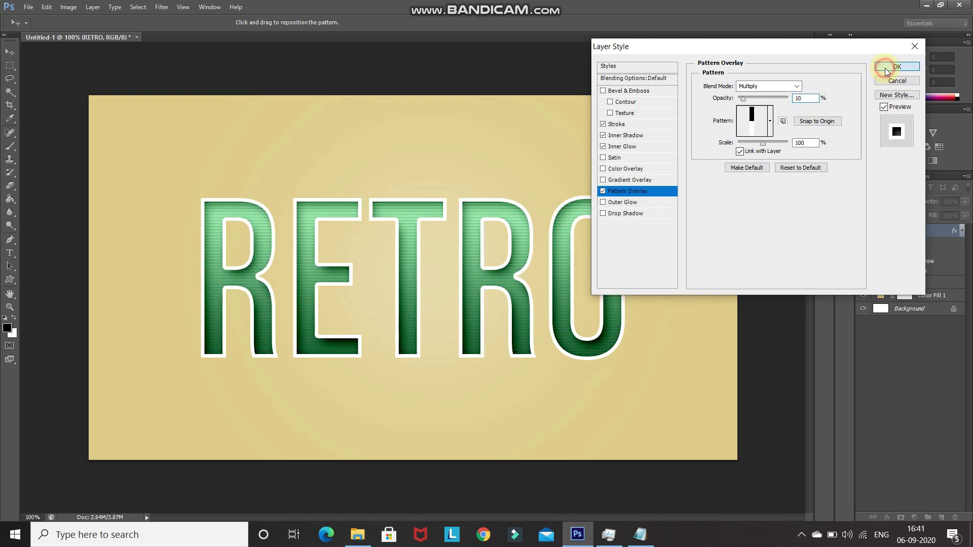
pyautogui.click(884, 68)
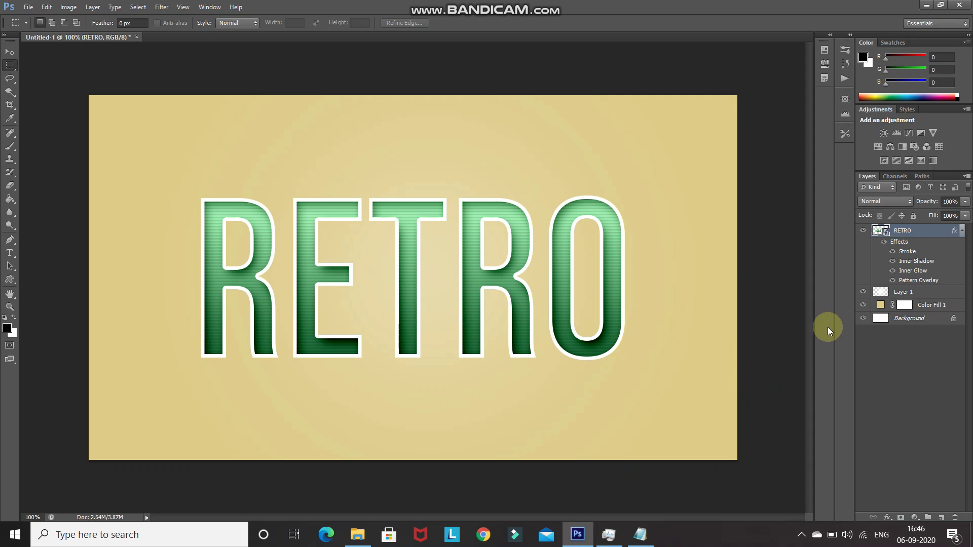
# Duplicate RETRO, move the copy beneath the original and clear its layer styles.
pyautogui.hotkey('ctrl', 'j')
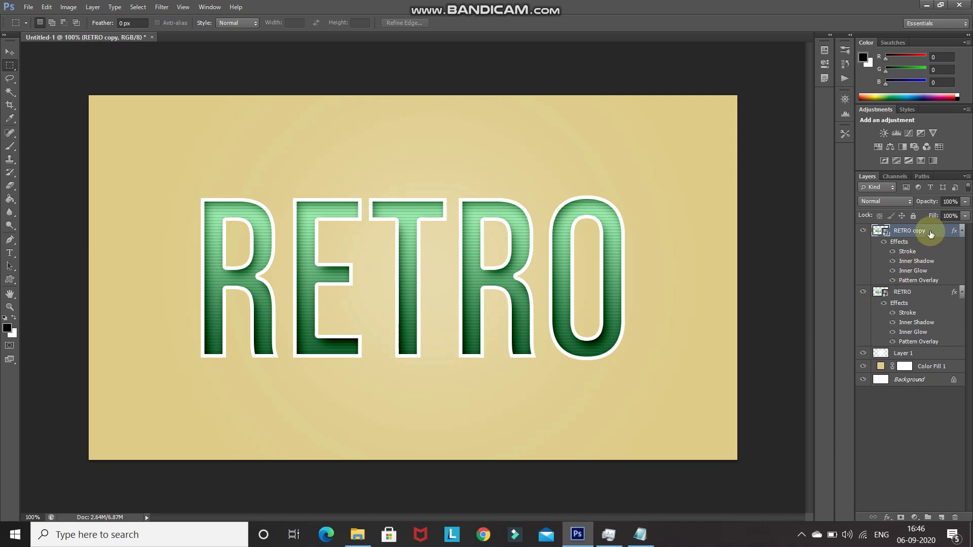
pyautogui.moveTo(929, 229); pyautogui.dragTo(919, 350)
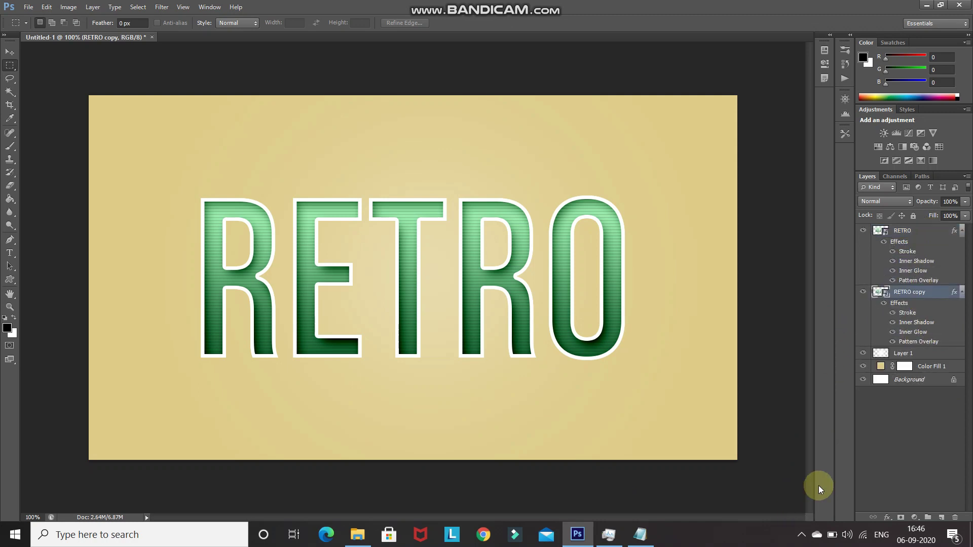
pyautogui.click(933, 295)
pyautogui.rightClick(933, 295)
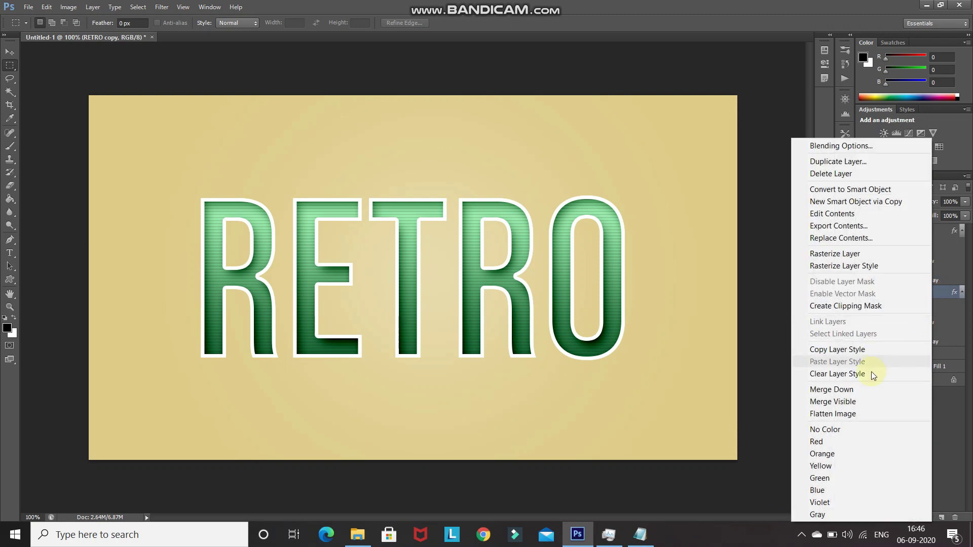
pyautogui.click(871, 373)
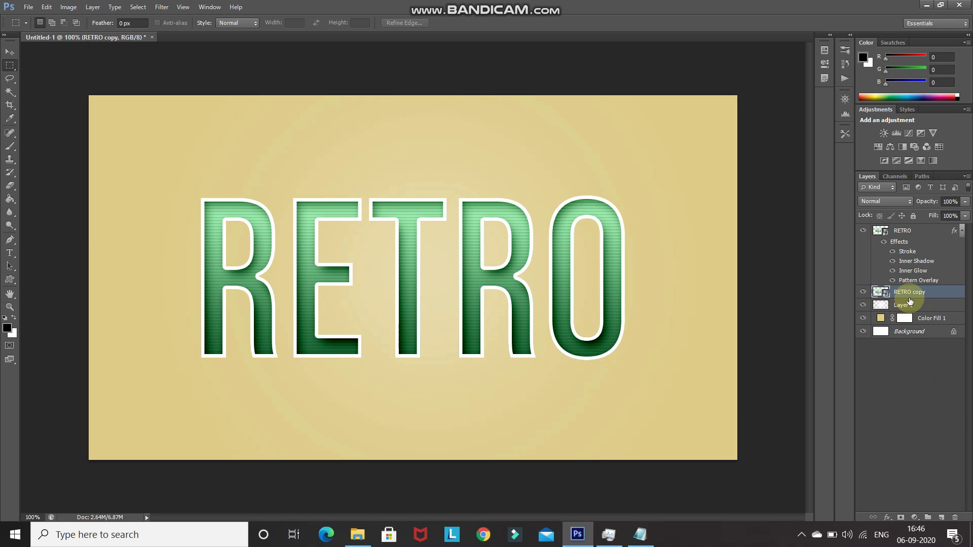
# Rename the copy layer to '3D Depth'.
pyautogui.click(907, 292)
pyautogui.write('3D Depth')
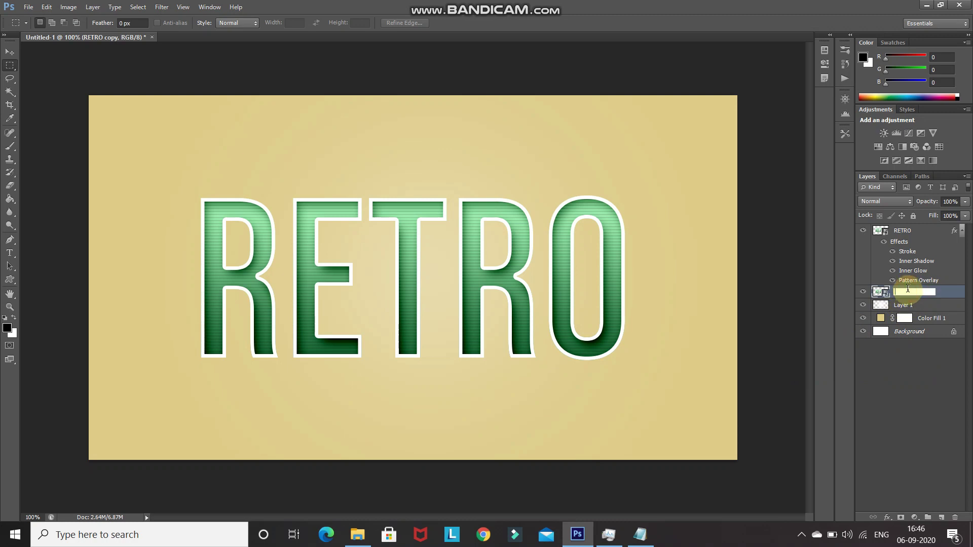
pyautogui.press('Return')
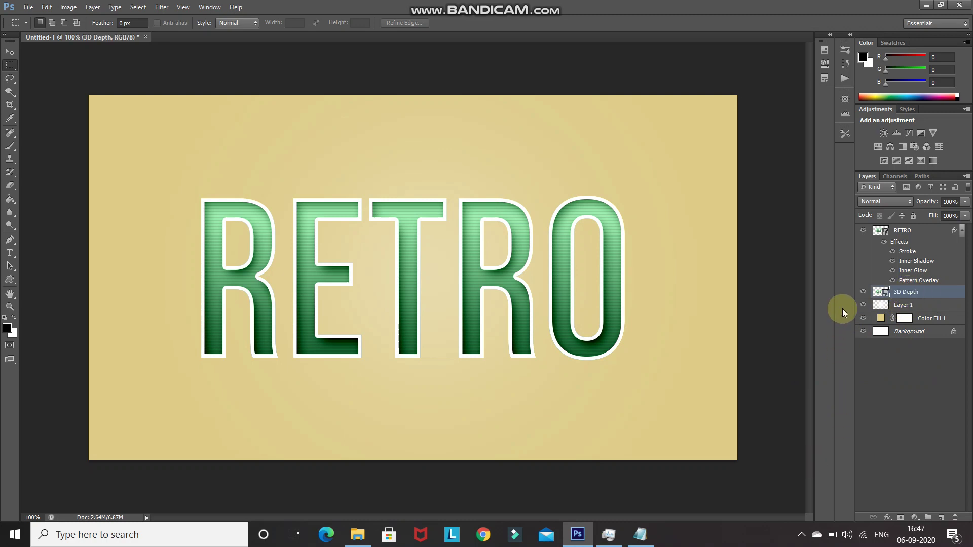
# Hide the original RETRO layer and give the 3D Depth layer Bevel & Emboss.
pyautogui.click(863, 231)
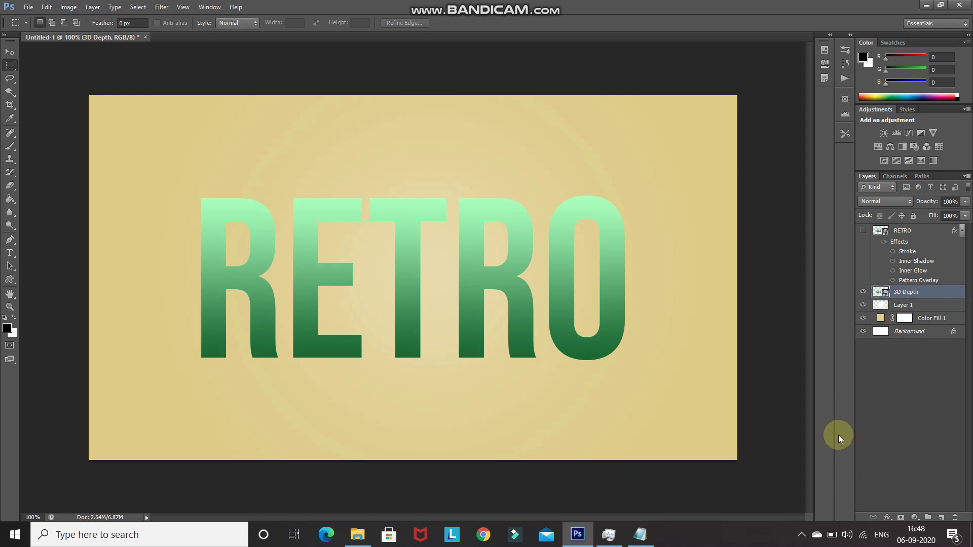
pyautogui.click(887, 517)
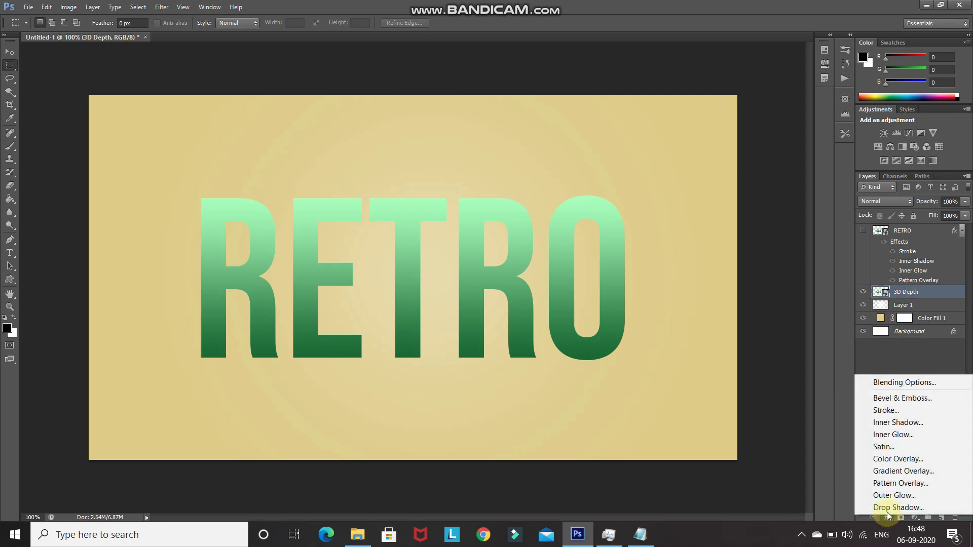
pyautogui.click(889, 383)
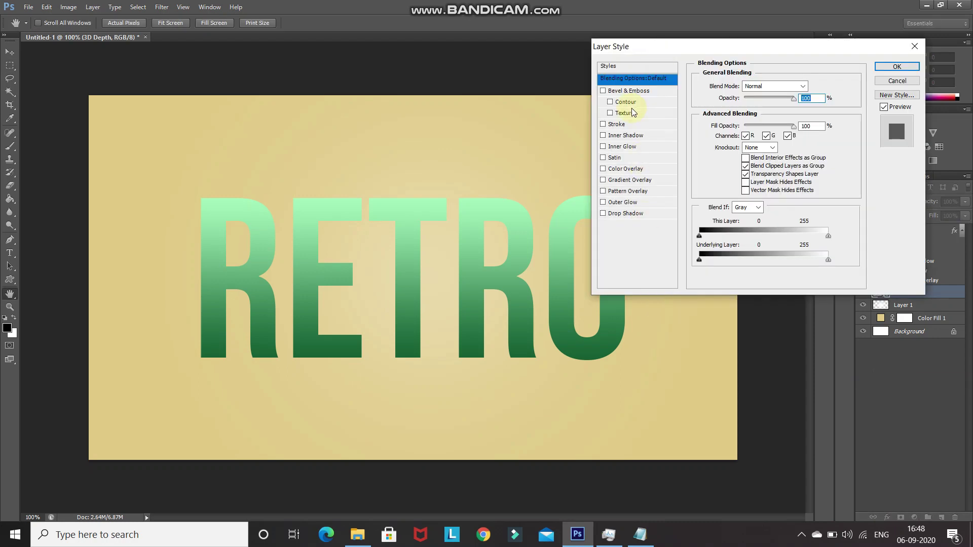
pyautogui.click(636, 91)
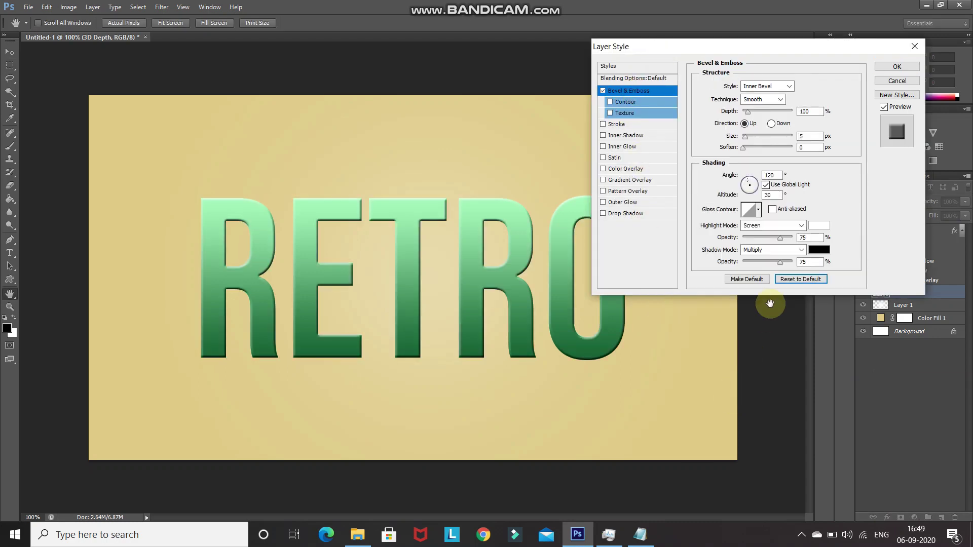
pyautogui.click(792, 279)
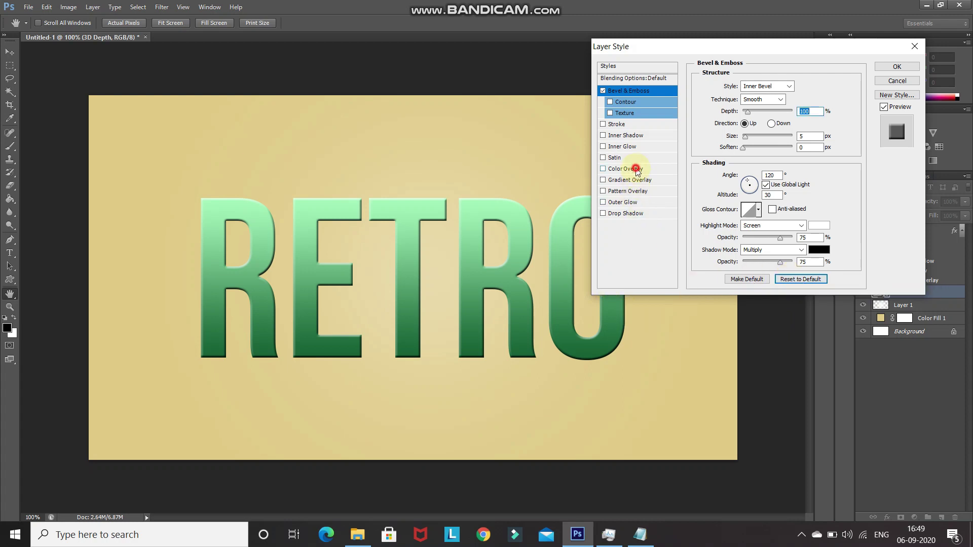
# Add a #6c9575 muted green Color Overlay to 3D Depth and apply the effects.
pyautogui.click(633, 169)
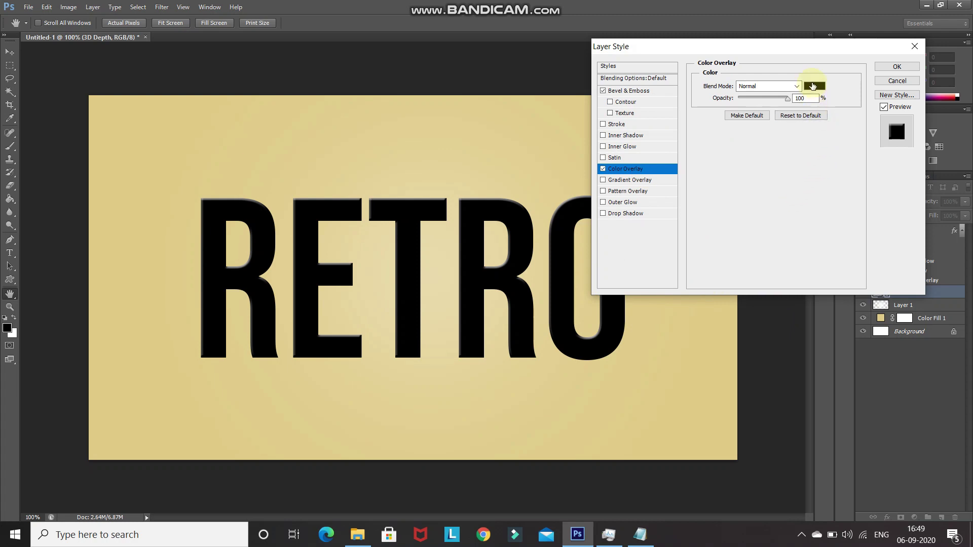
pyautogui.click(812, 86)
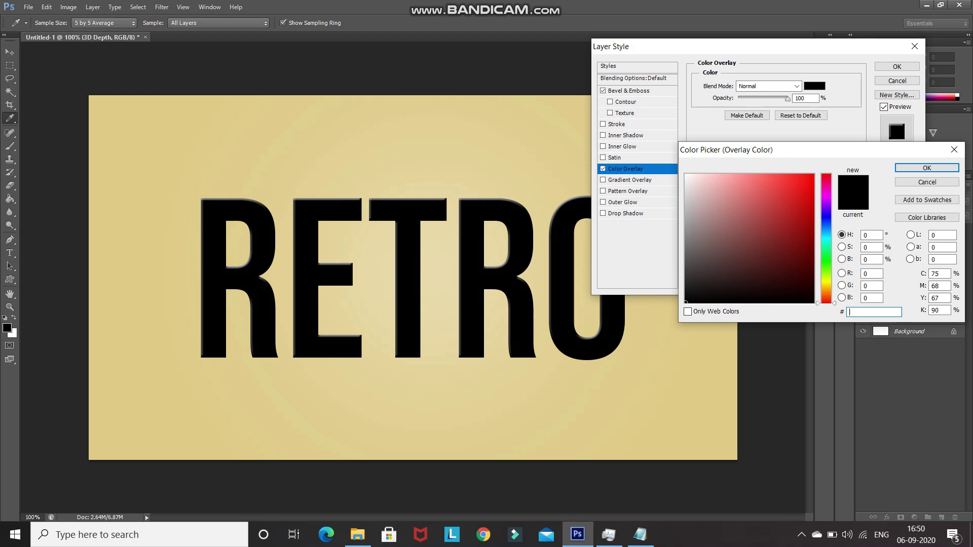
pyautogui.write('6c9')
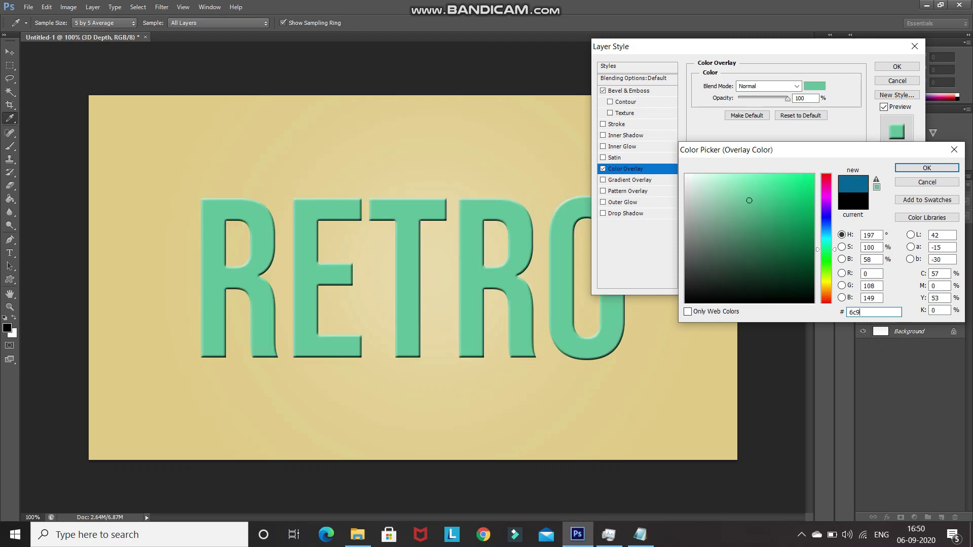
pyautogui.write('575')
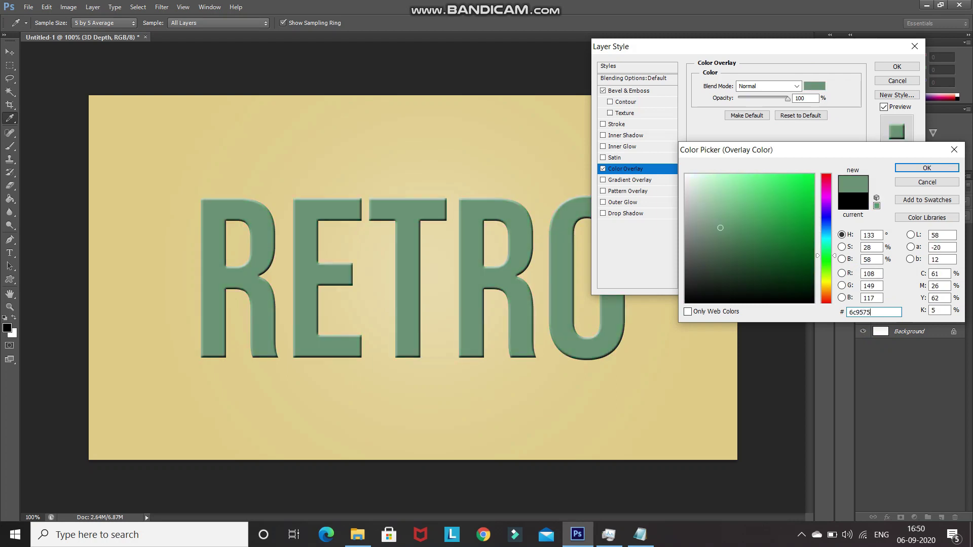
pyautogui.press('Return')
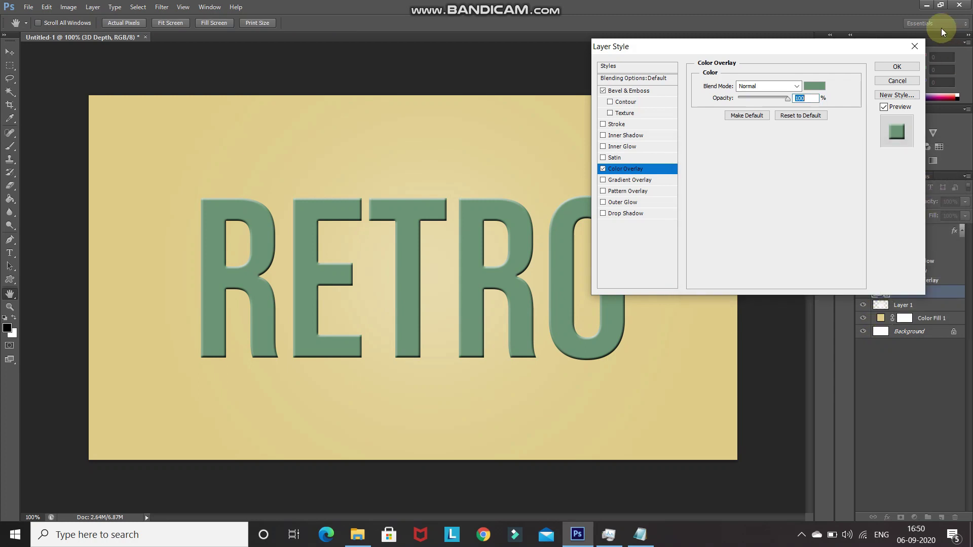
pyautogui.click(888, 66)
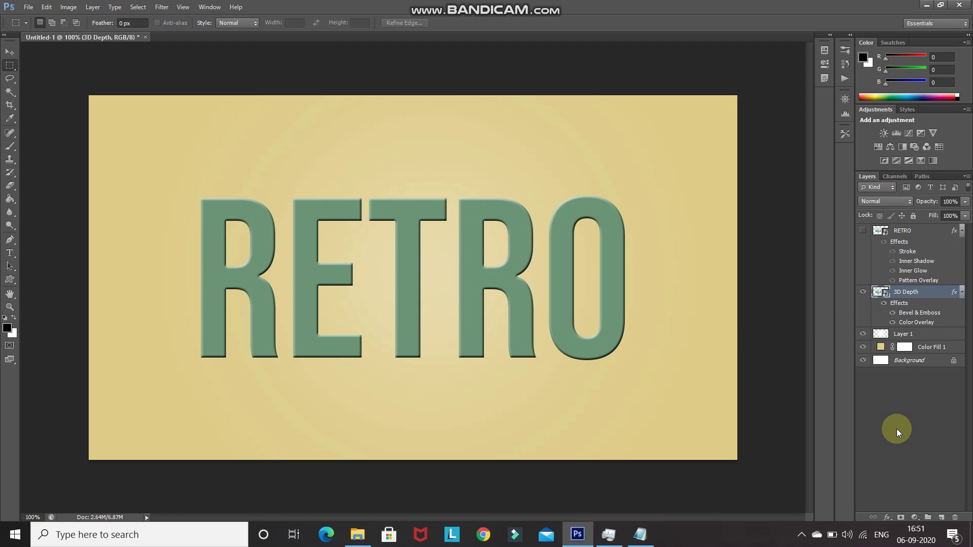
# Duplicate 3D Depth and nudge the copy one pixel diagonally with the Move tool.
pyautogui.hotkey('ctrl', 'j')
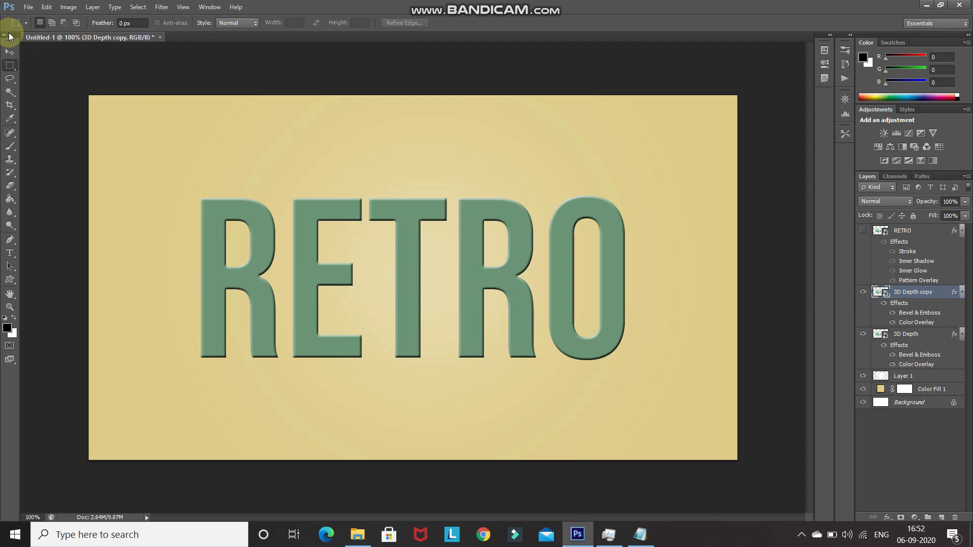
pyautogui.click(10, 52)
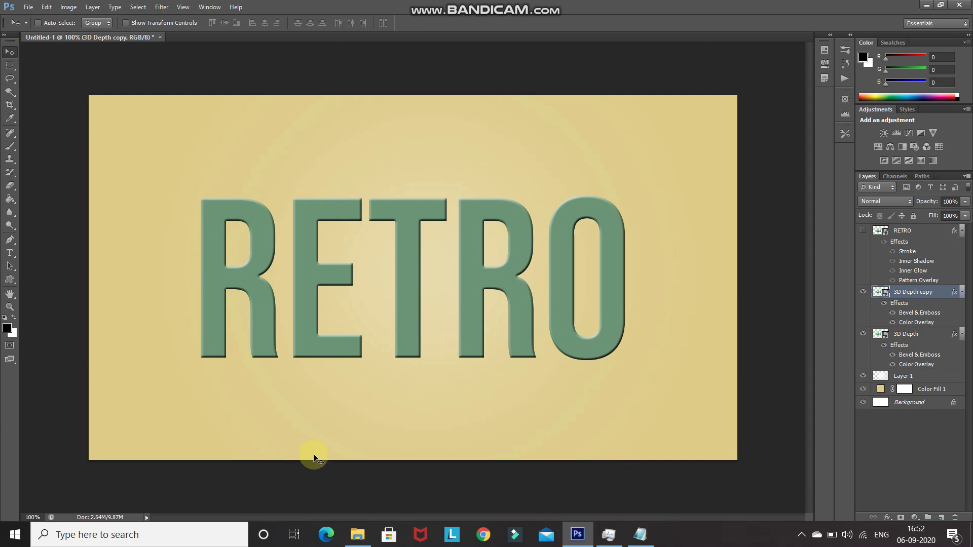
pyautogui.press('Down')
pyautogui.press('Right')
pyautogui.press('Right')
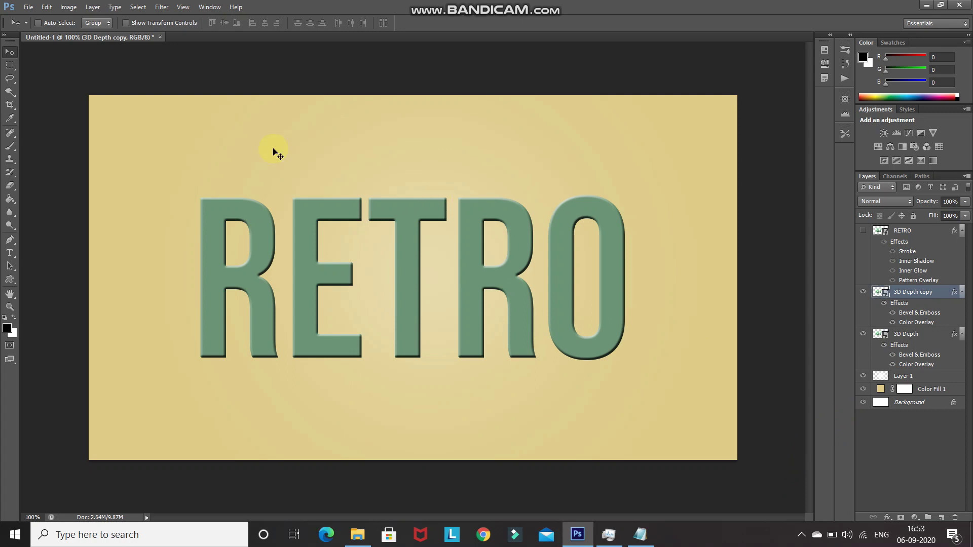
pyautogui.click(210, 7)
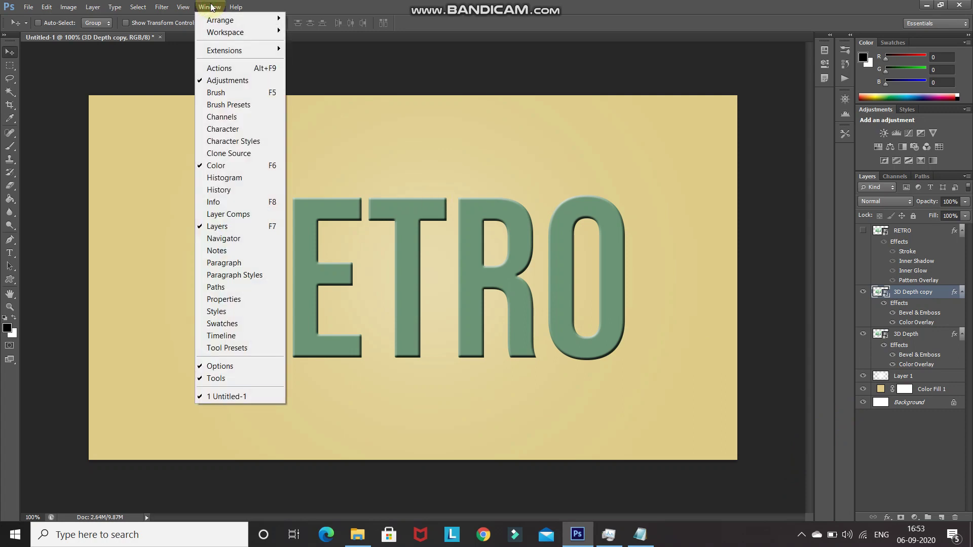
# Record a 'Depth' action that duplicates and nudges the layer, then play it once.
pyautogui.click(218, 68)
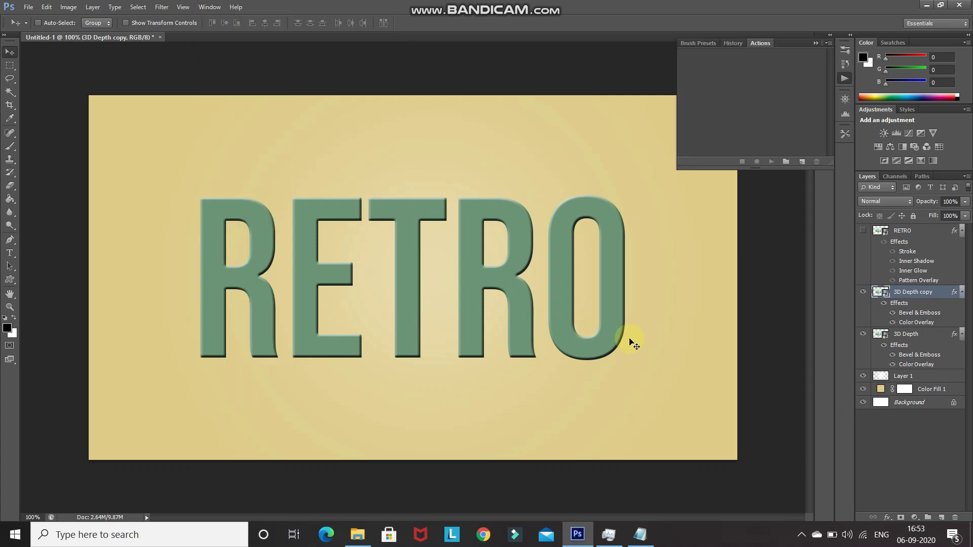
pyautogui.click(801, 161)
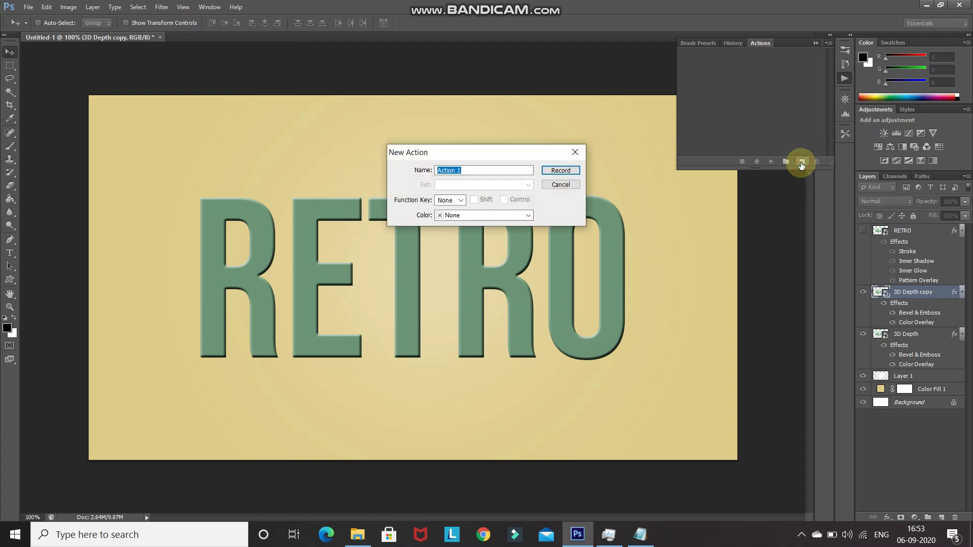
pyautogui.write('Depth')
pyautogui.click(561, 170)
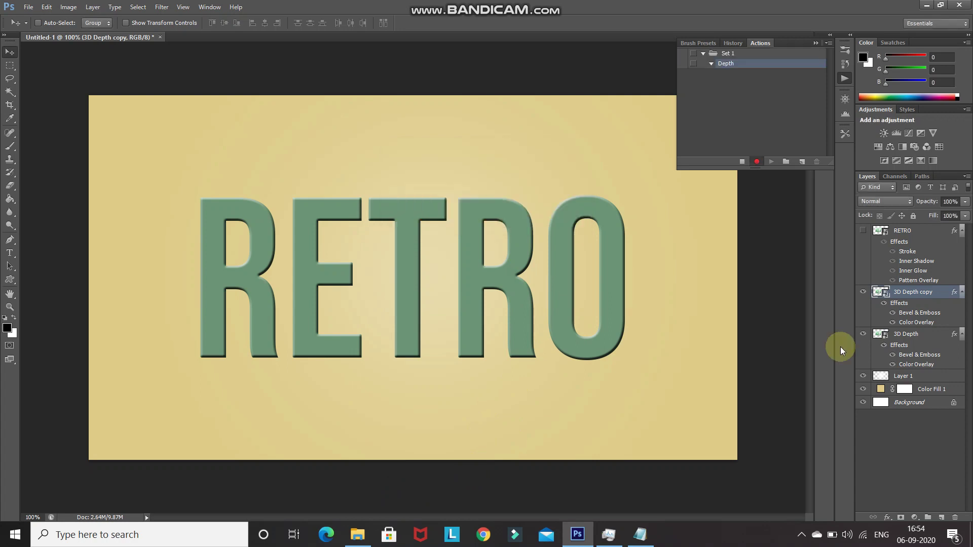
pyautogui.hotkey('ctrl', 'j')
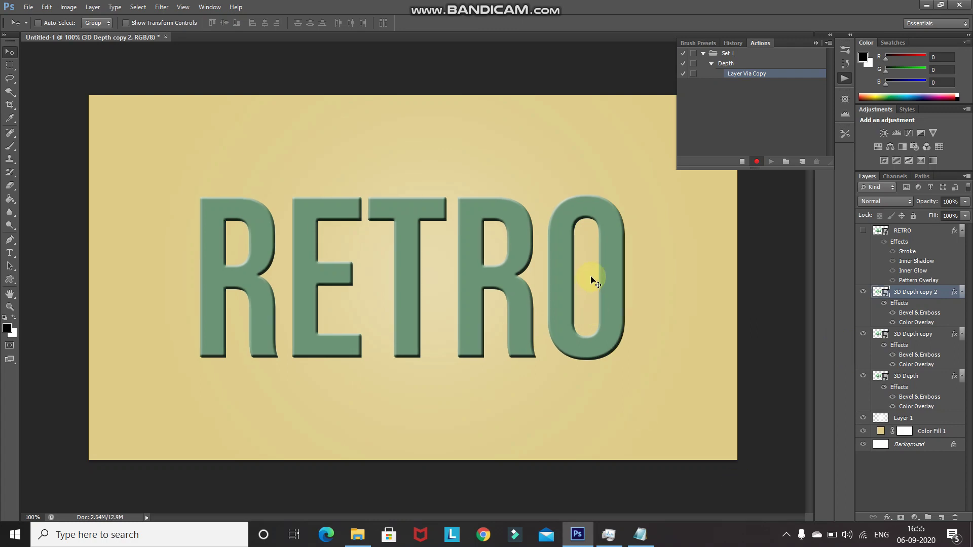
pyautogui.click(742, 163)
pyautogui.click(718, 83)
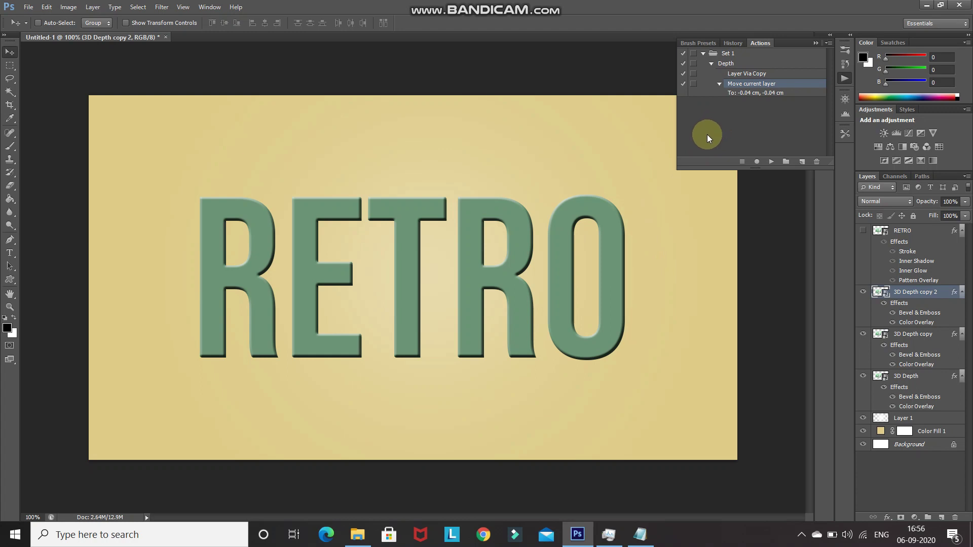
pyautogui.click(728, 63)
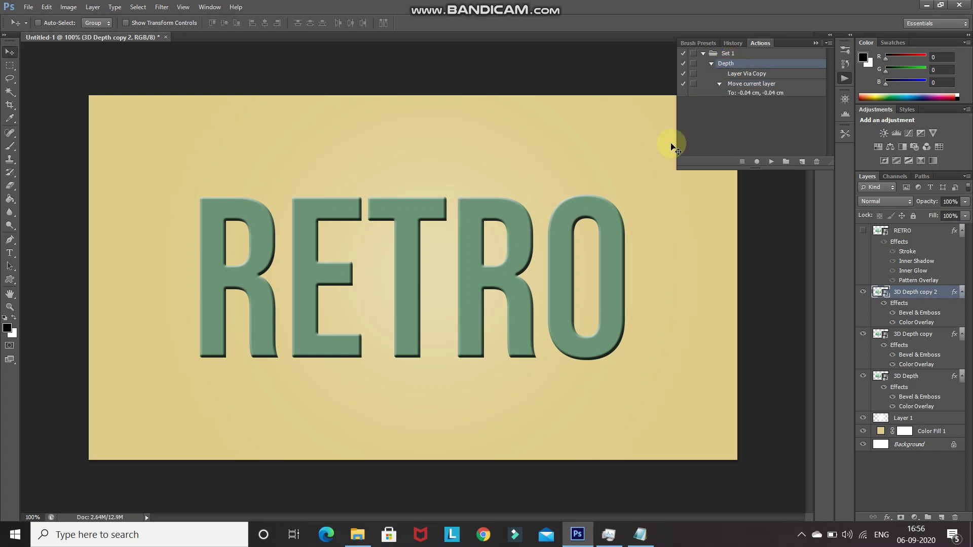
pyautogui.click(771, 161)
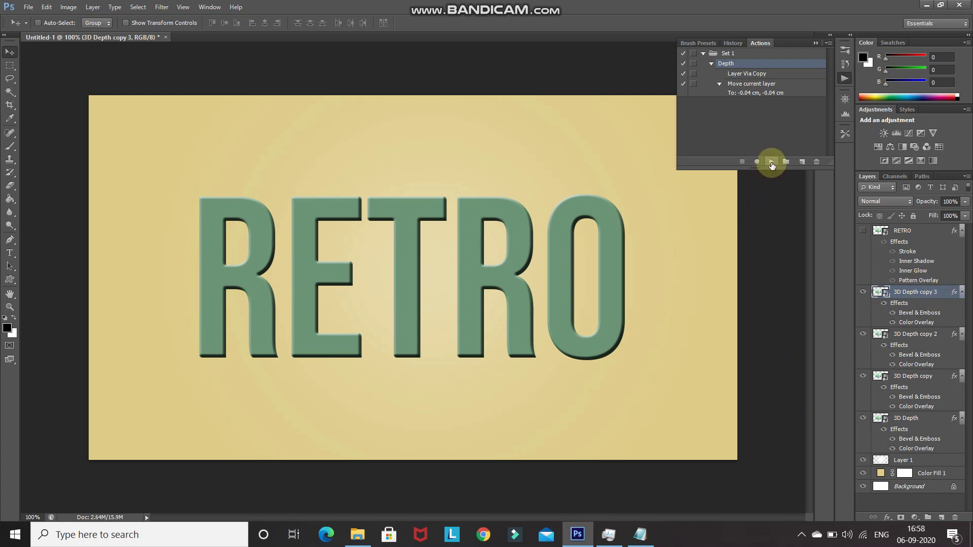
# Replay the Depth action until the stack reaches 3D Depth copy 30.
pyautogui.click(771, 162)
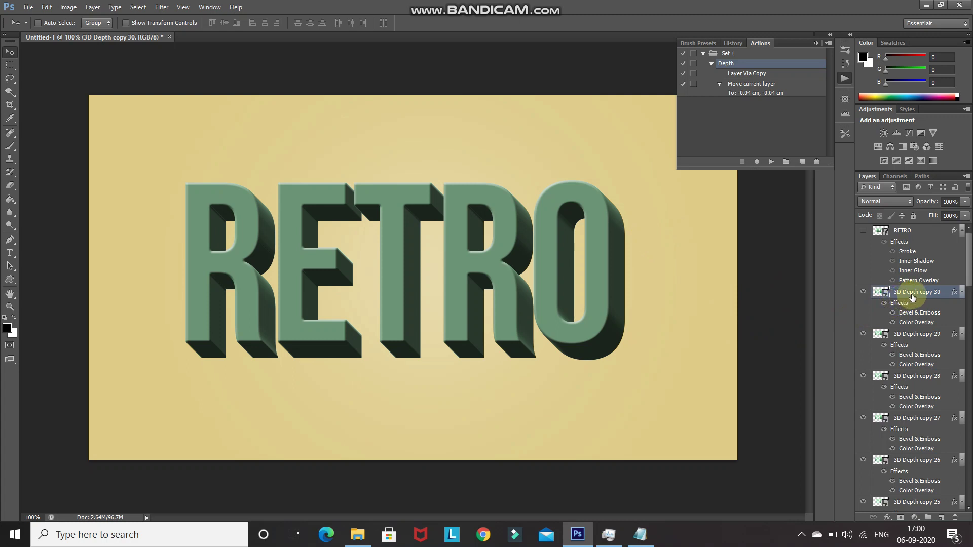
pyautogui.scroll(-10, 867, 386)
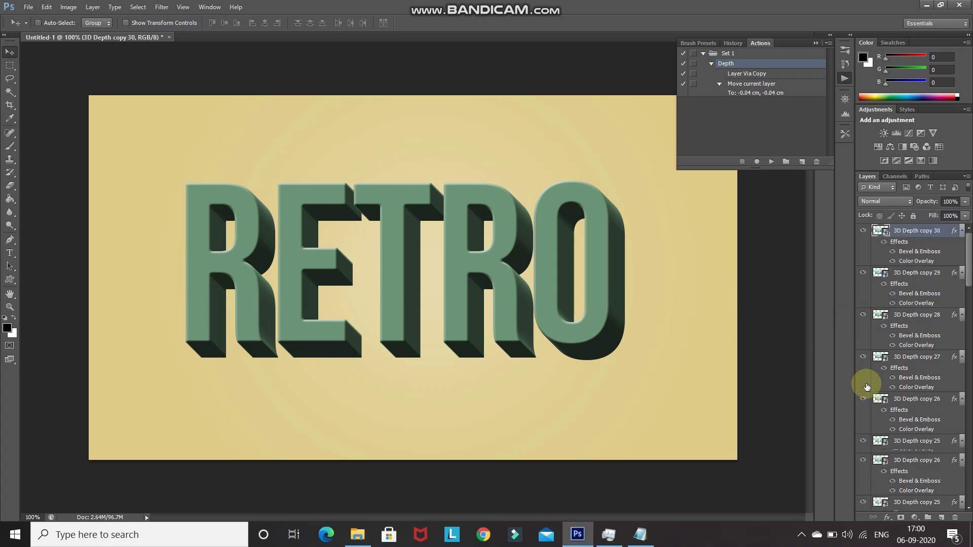
pyautogui.scroll(-6, 866, 387)
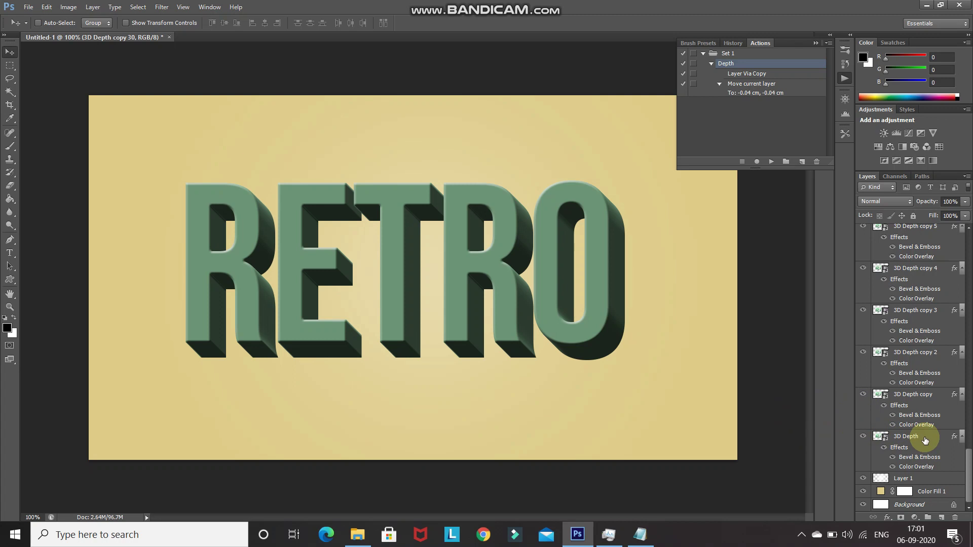
# Select every 3D Depth layer, group them with Ctrl+G and name the group 'Depth'.
pyautogui.keyDown('shift'); pyautogui.click(925, 440); pyautogui.keyUp('shift')
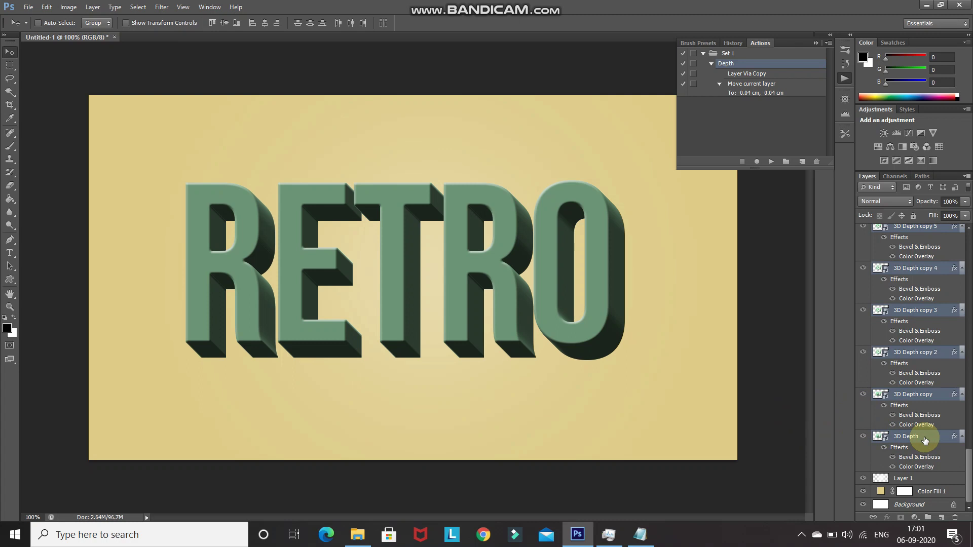
pyautogui.hotkey('ctrl', 'g')
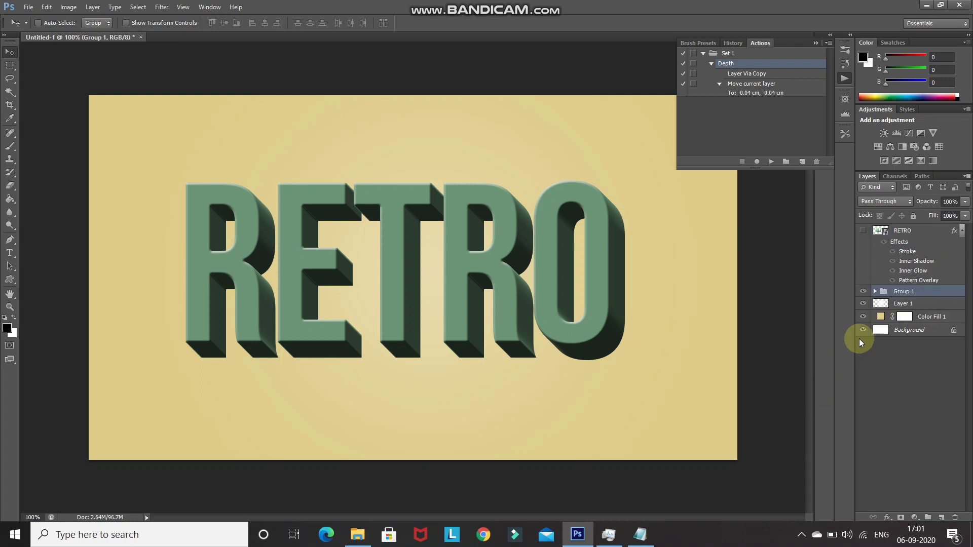
pyautogui.doubleClick(903, 291)
pyautogui.write('Depth')
pyautogui.press('Return')
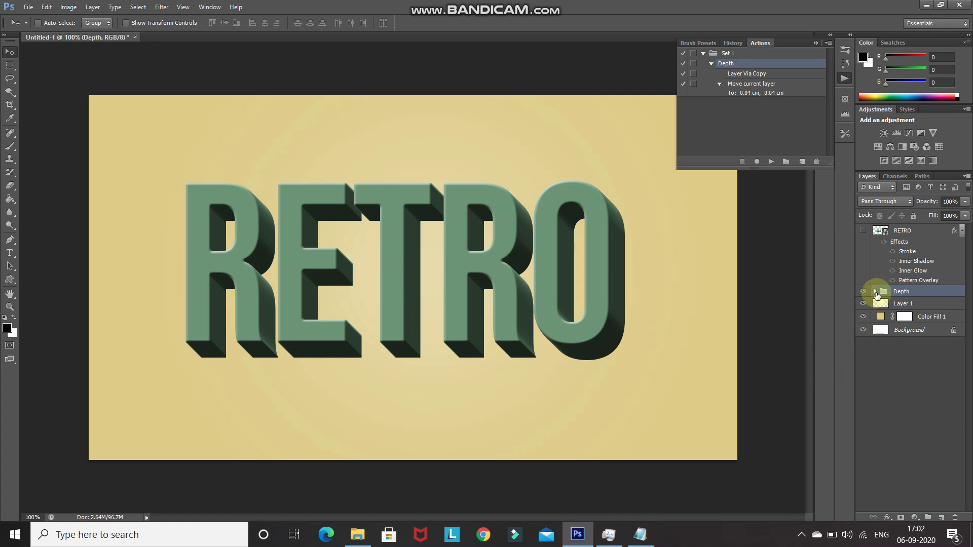
pyautogui.click(874, 292)
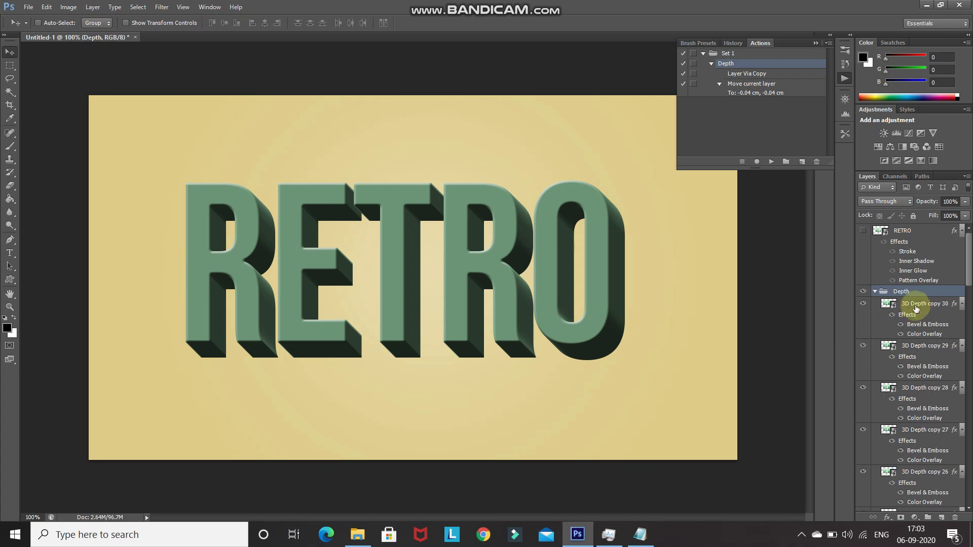
# Add a Soft Light drop shadow at 80% opacity to 3D Depth copy 30.
pyautogui.doubleClick(912, 315)
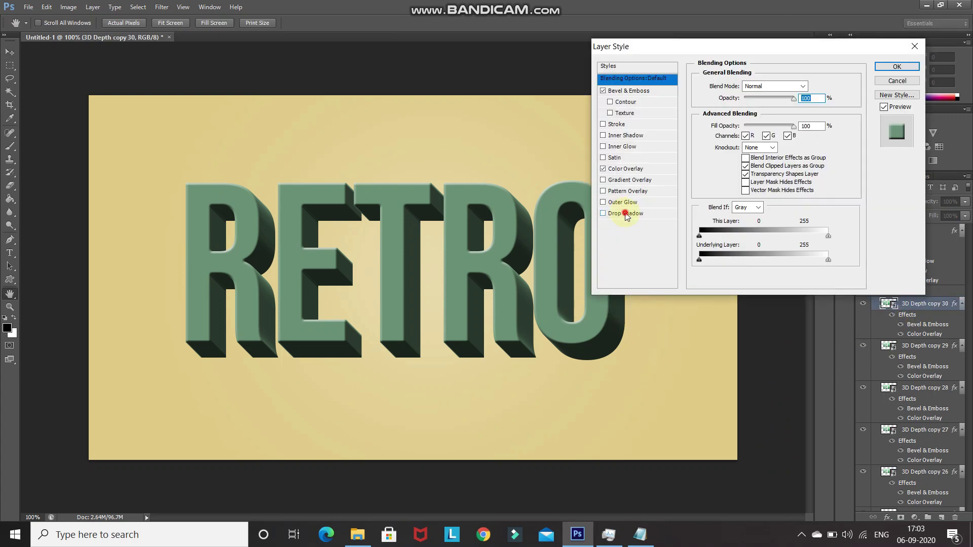
pyautogui.click(626, 213)
pyautogui.click(797, 88)
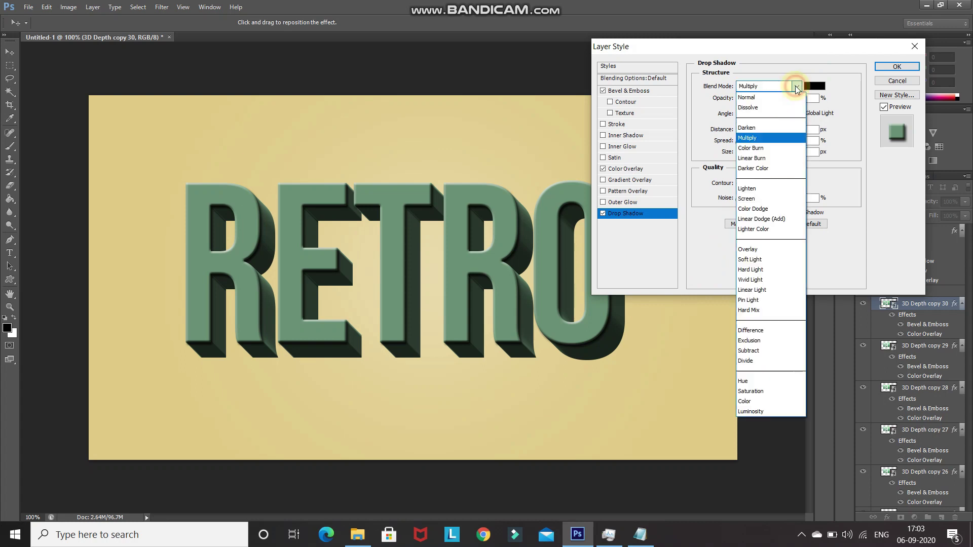
pyautogui.click(749, 247)
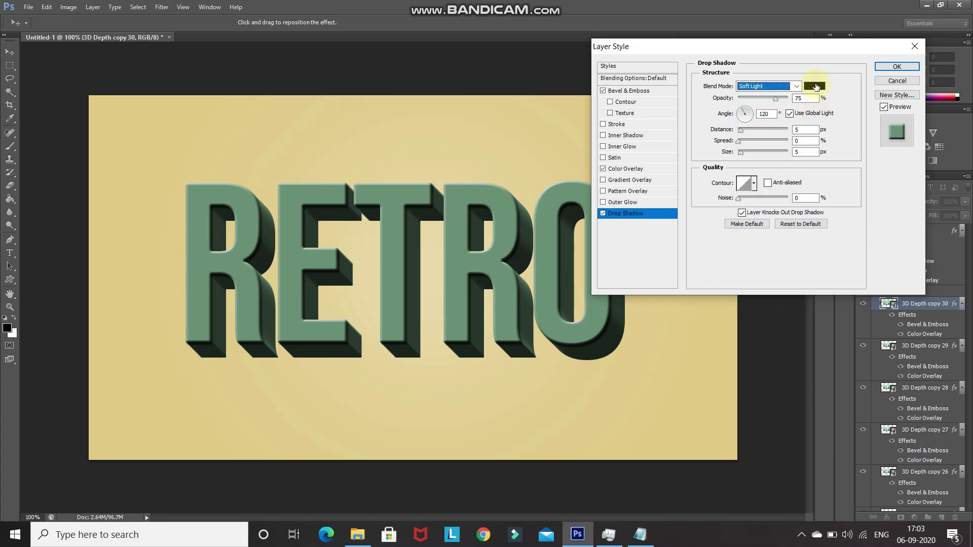
pyautogui.click(808, 100)
pyautogui.press('BackSpace')
pyautogui.press('BackSpace')
pyautogui.write('80')
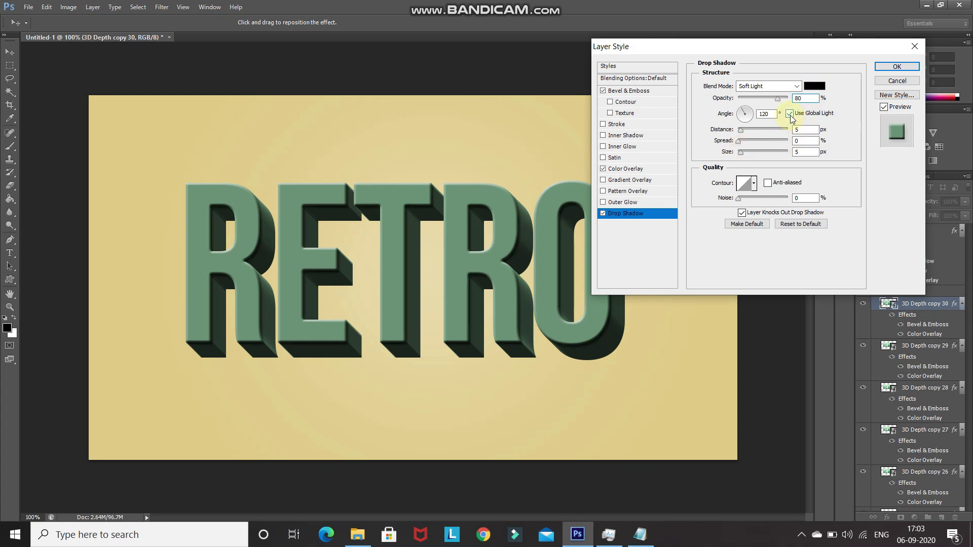
# Set the shadow angle to 135°, distance 15 px and size 25 px, then apply it.
pyautogui.click(789, 115)
pyautogui.doubleClick(765, 113)
pyautogui.write('135')
pyautogui.doubleClick(805, 129)
pyautogui.write('15')
pyautogui.press('Tab')
pyautogui.press('Tab')
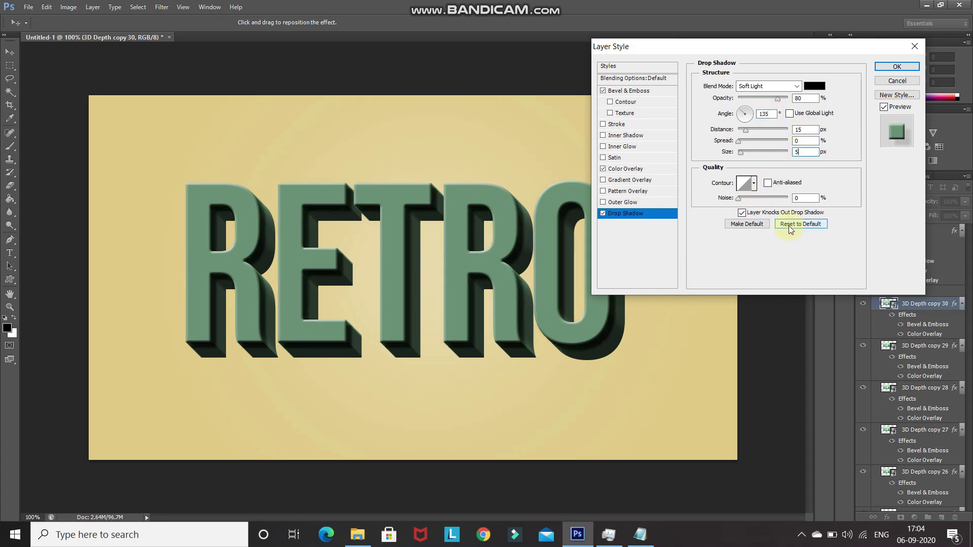
pyautogui.write('25')
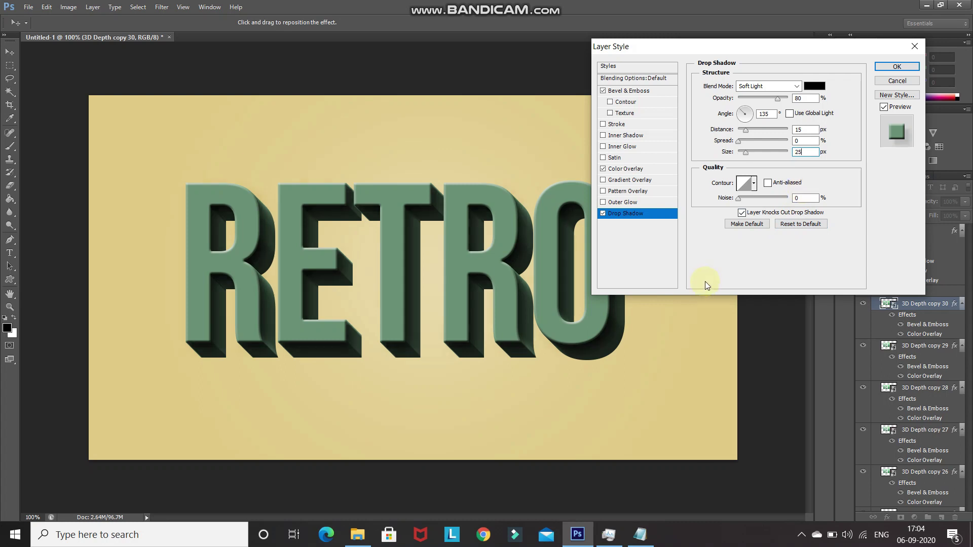
pyautogui.click(603, 213)
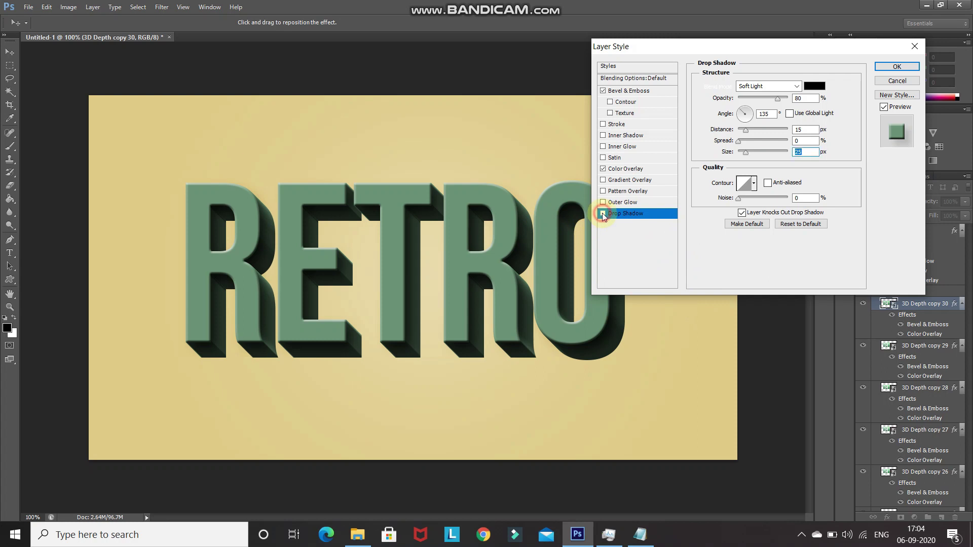
pyautogui.click(602, 214)
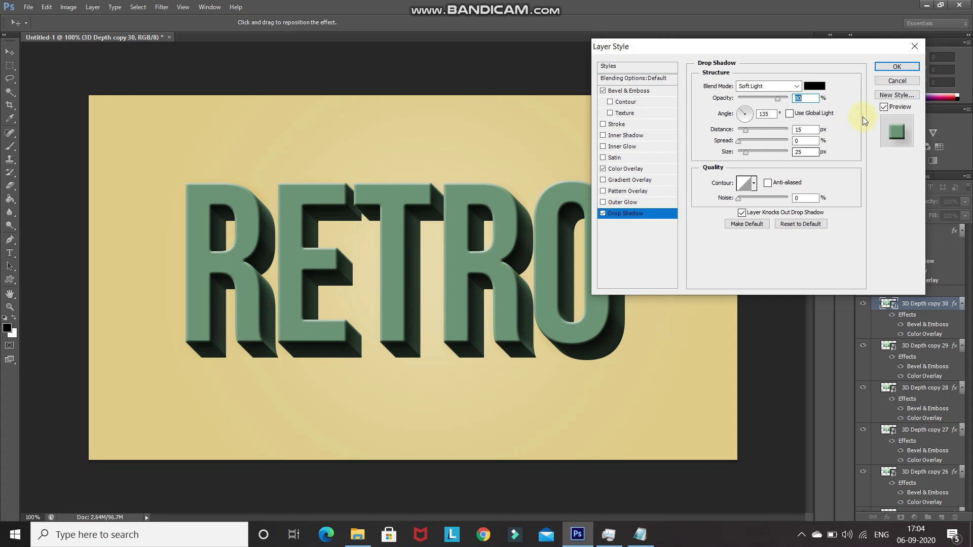
pyautogui.click(889, 72)
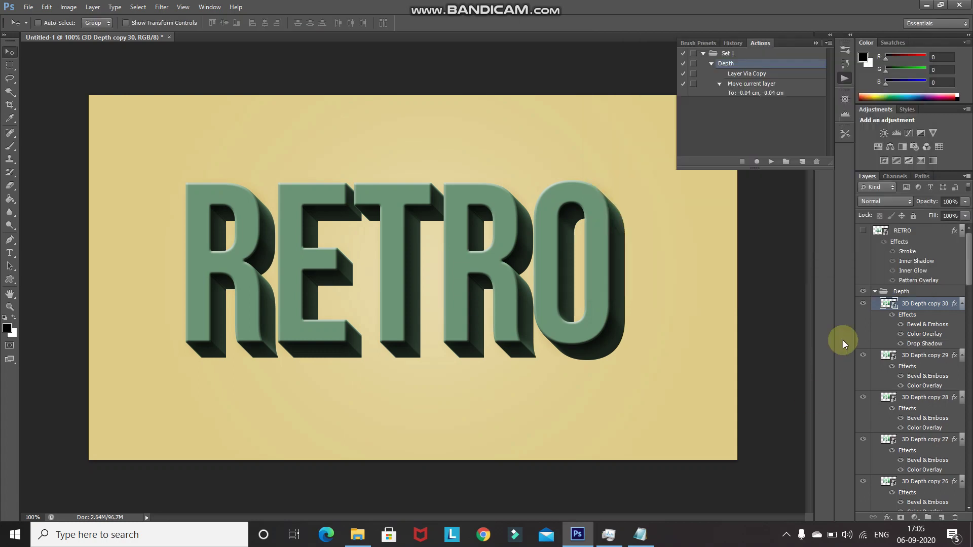
pyautogui.click(878, 290)
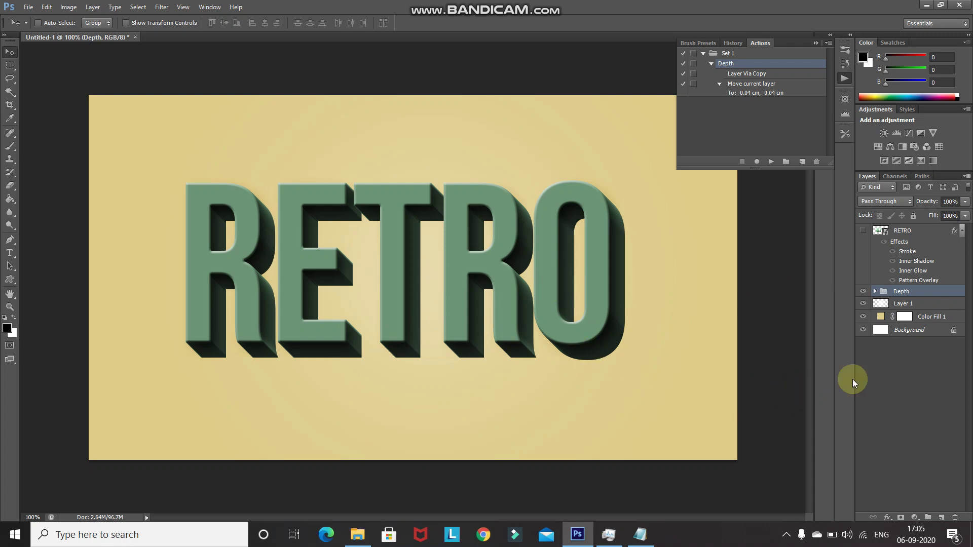
# Align the Depth group and Background to horizontal and vertical centres.
pyautogui.keyDown('ctrl'); pyautogui.click(927, 330); pyautogui.keyUp('ctrl')
pyautogui.click(224, 23)
pyautogui.click(264, 23)
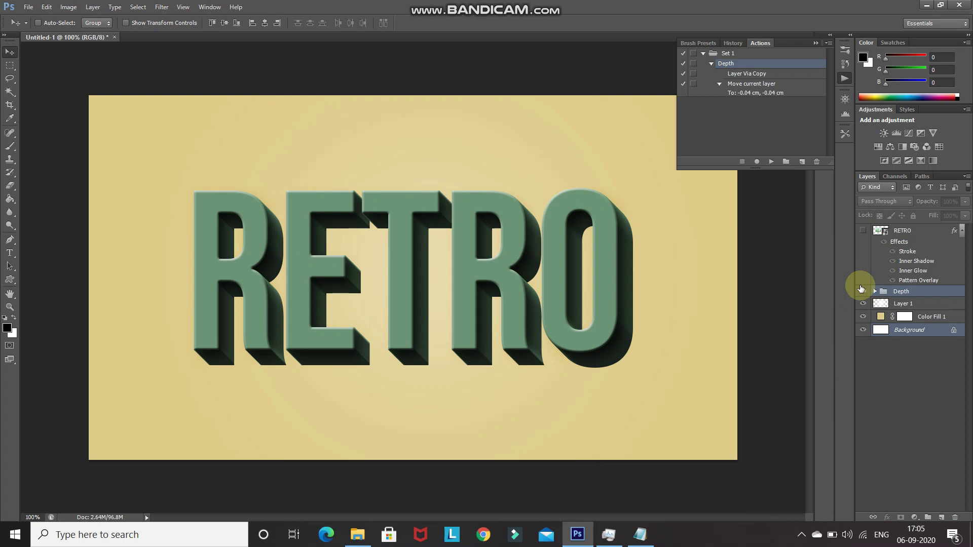
# Select the RETRO text layer and make it visible again.
pyautogui.click(917, 234)
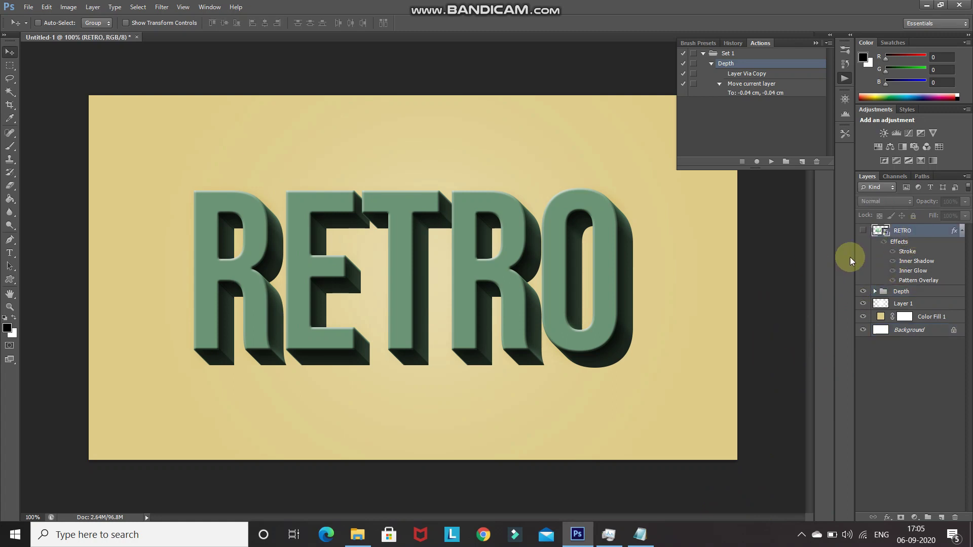
pyautogui.click(863, 232)
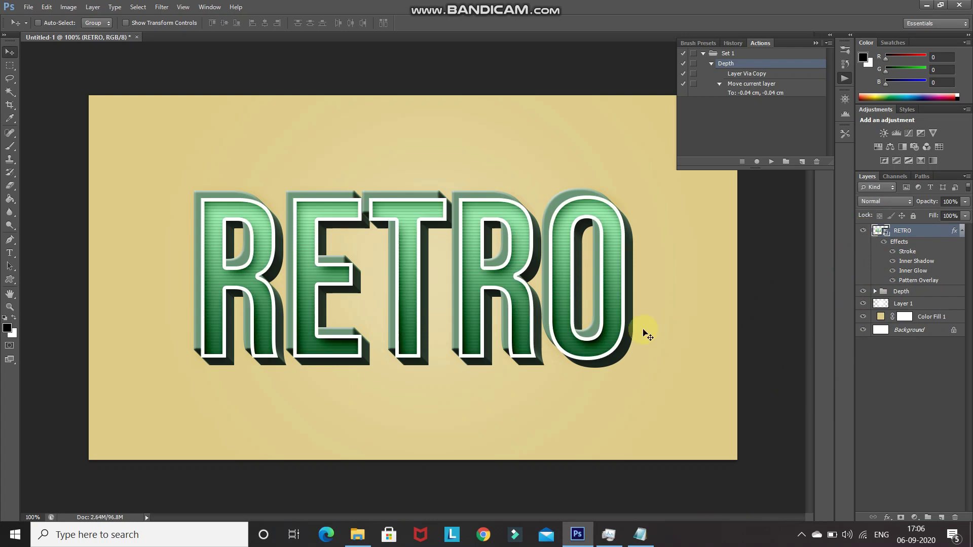
pyautogui.click(612, 278)
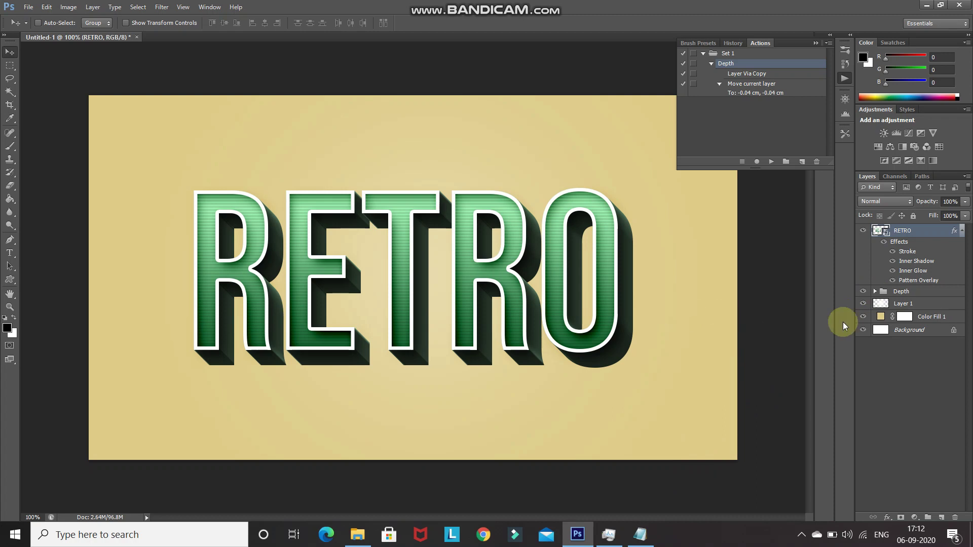
pyautogui.click(875, 292)
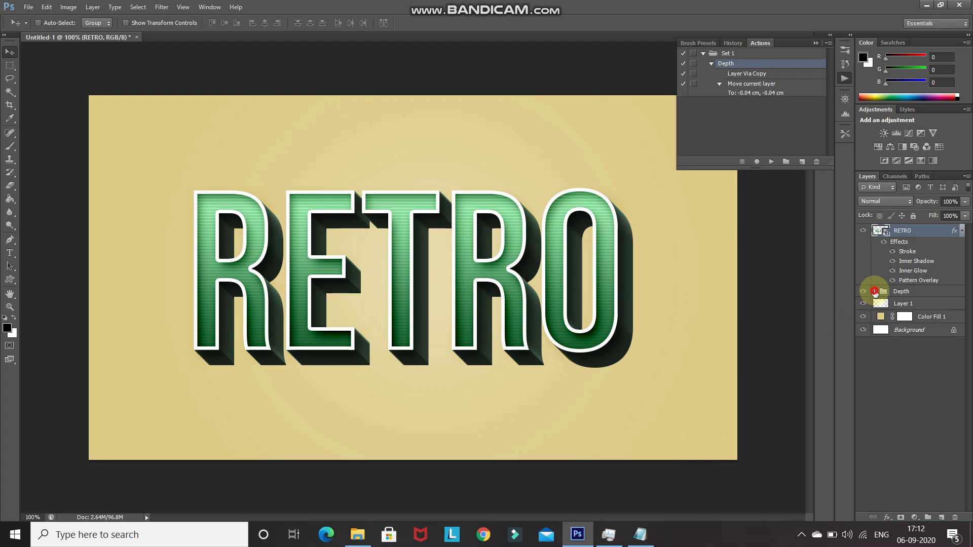
# Duplicate the bottom 3D Depth layer and move the copy below the Depth group.
pyautogui.scroll(-5, 876, 412)
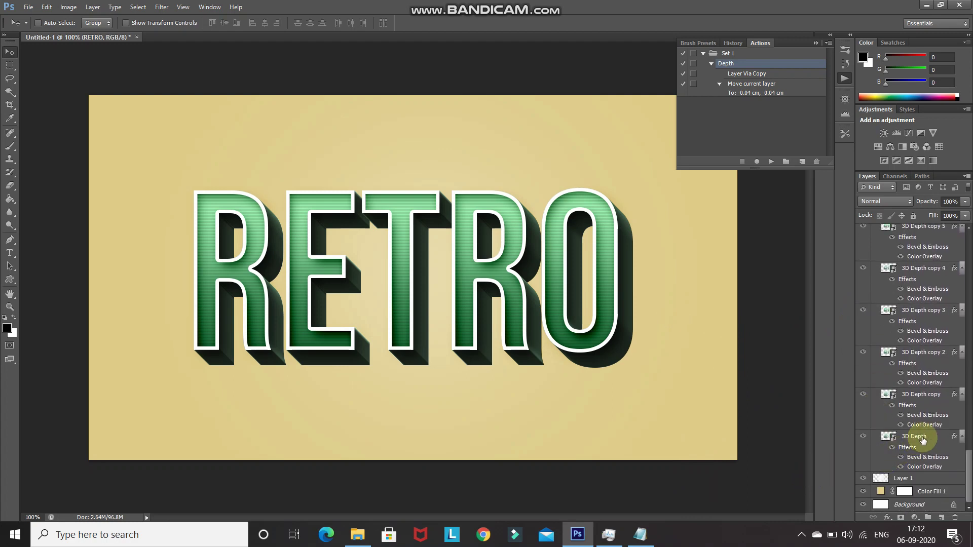
pyautogui.click(923, 439)
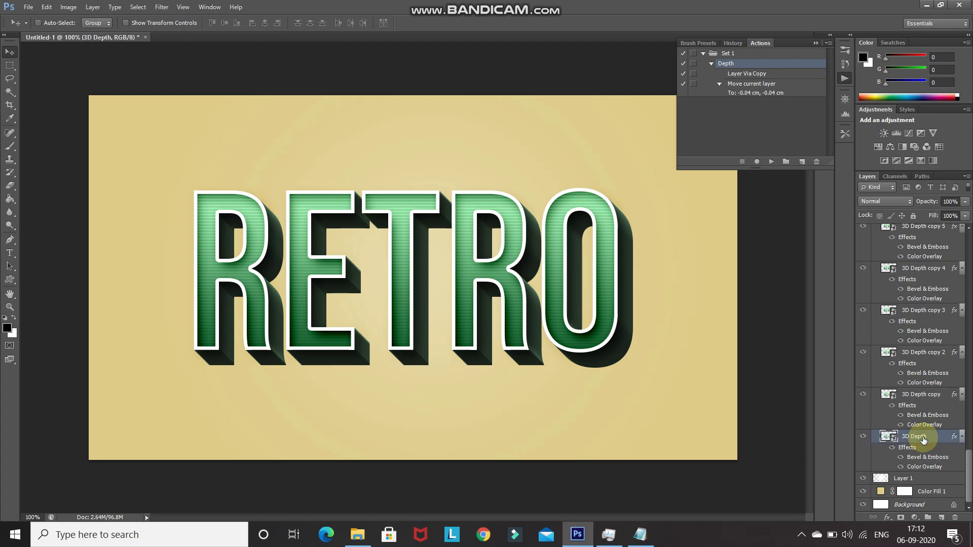
pyautogui.hotkey('ctrl', 'j')
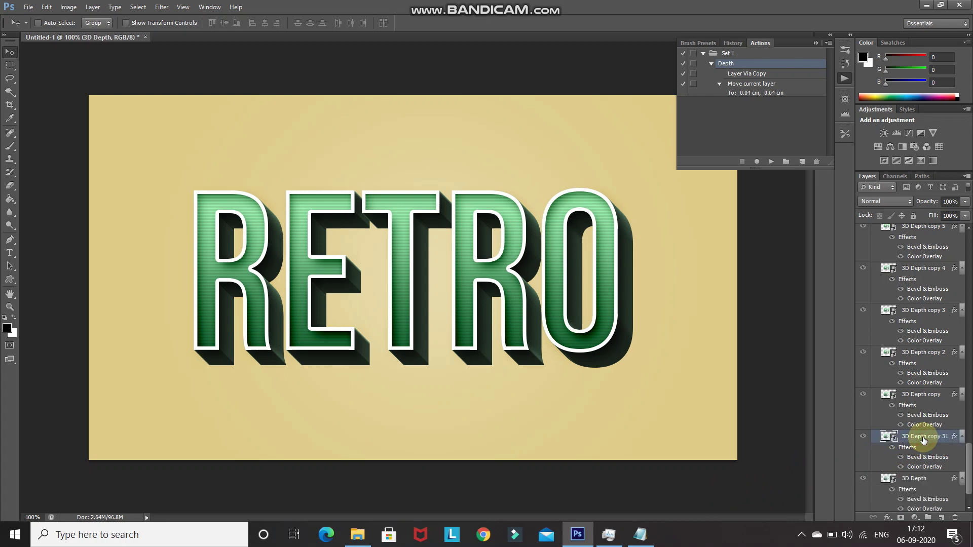
pyautogui.scroll(-2, 923, 440)
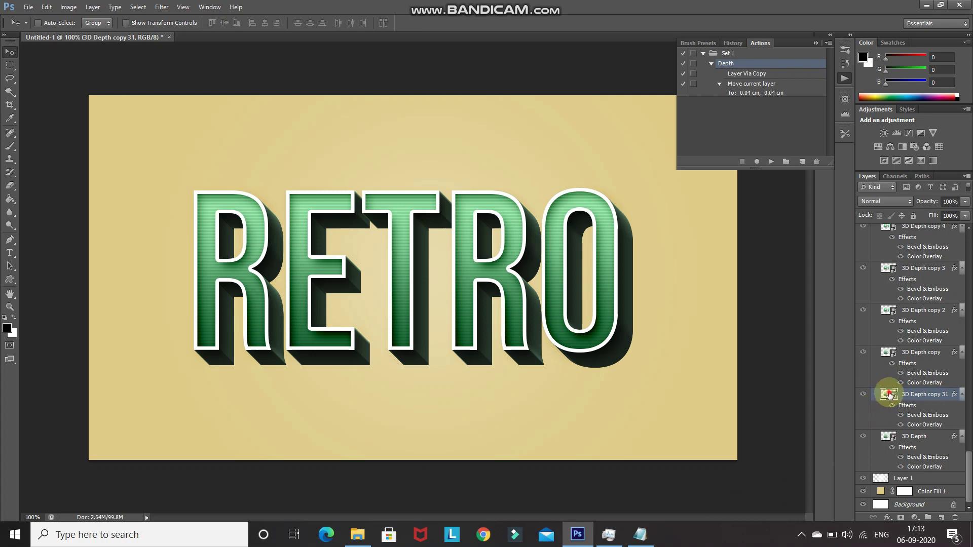
pyautogui.moveTo(889, 394); pyautogui.dragTo(861, 458)
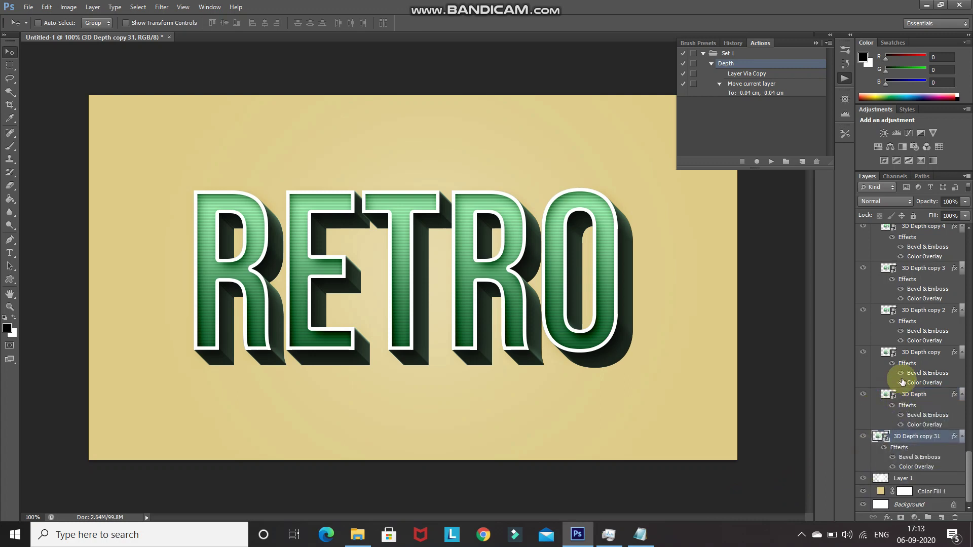
pyautogui.scroll(10, 900, 381)
pyautogui.scroll(5, 892, 345)
pyautogui.click(875, 292)
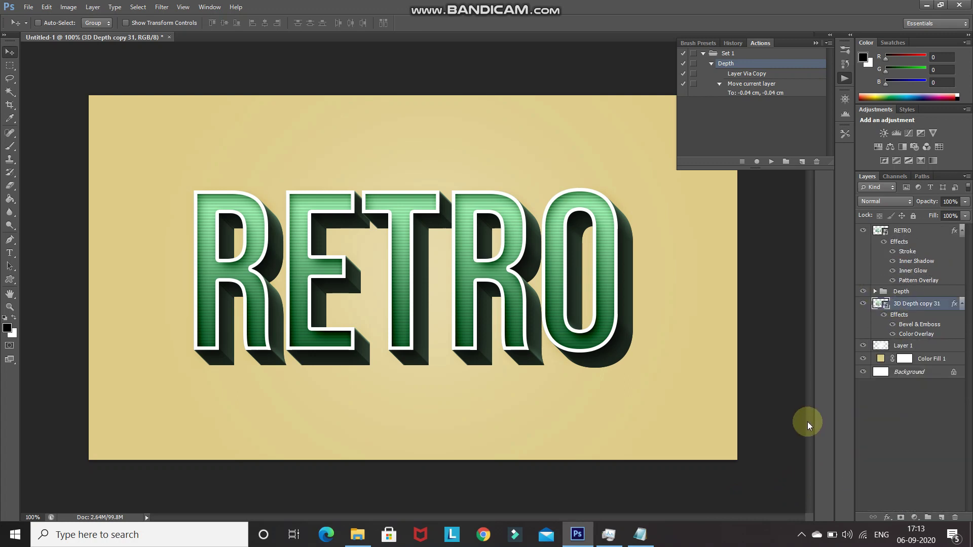
# Begin renaming the copied layer to 'Shadows'.
pyautogui.rightClick(937, 309)
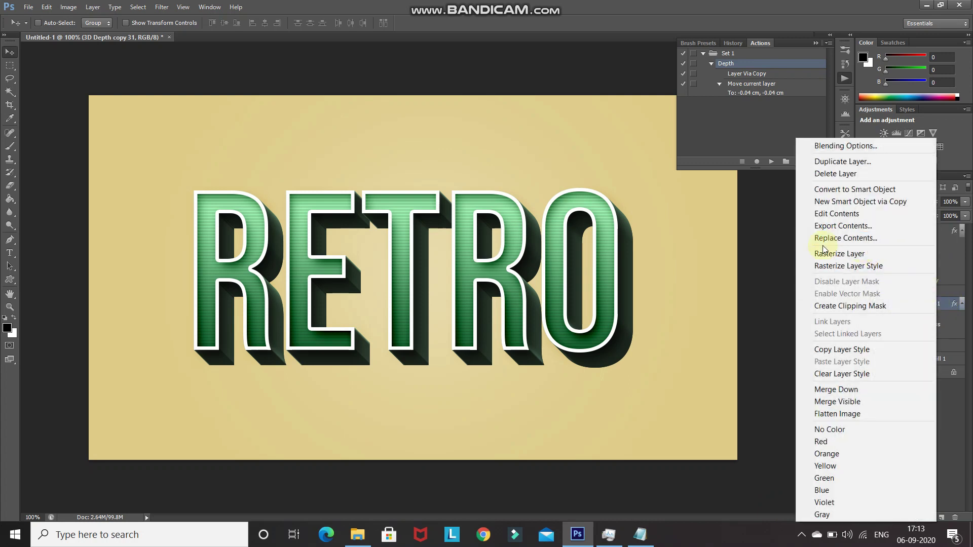
pyautogui.click(771, 445)
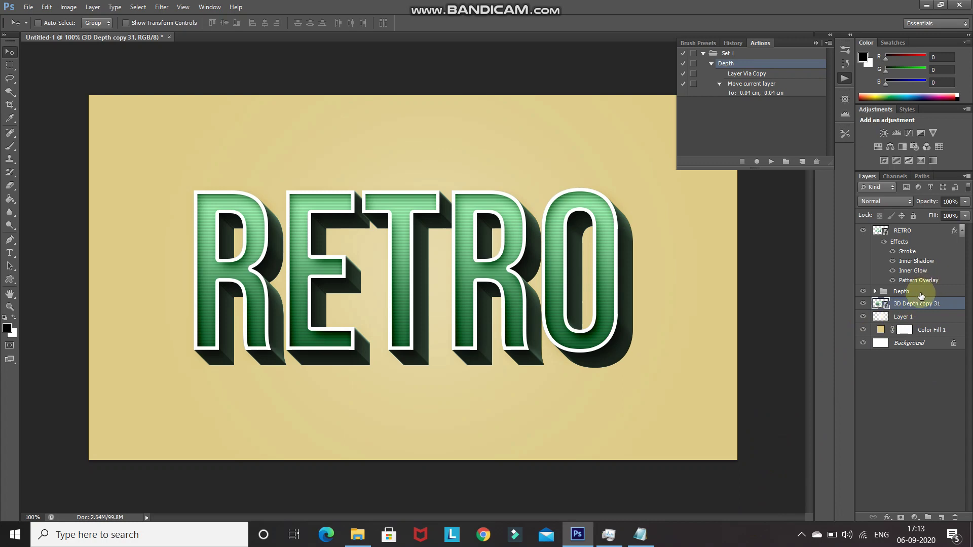
pyautogui.doubleClick(910, 303)
# Name the new layer Shadows and give it a dark teal #041a21 Color Overlay.
pyautogui.write('Shadows')
pyautogui.click(775, 477)
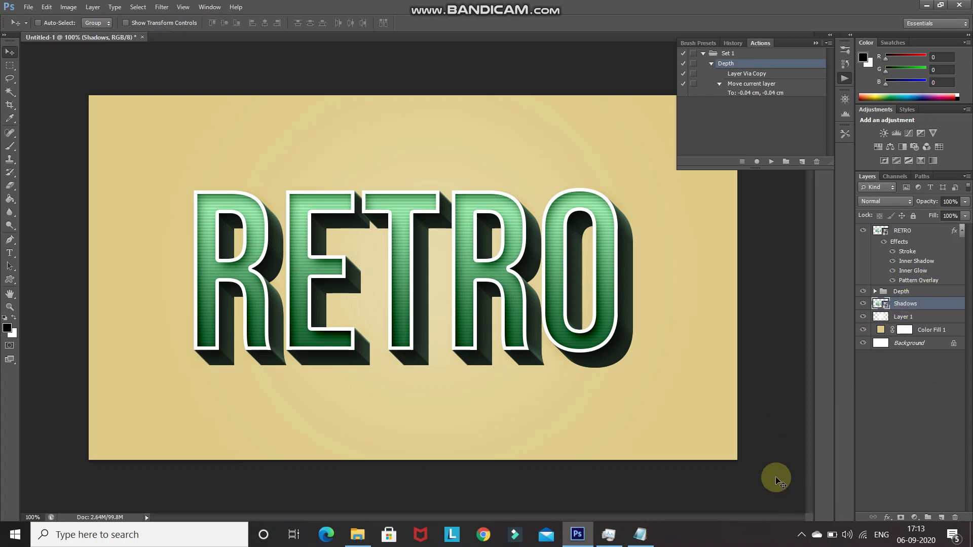
pyautogui.click(886, 518)
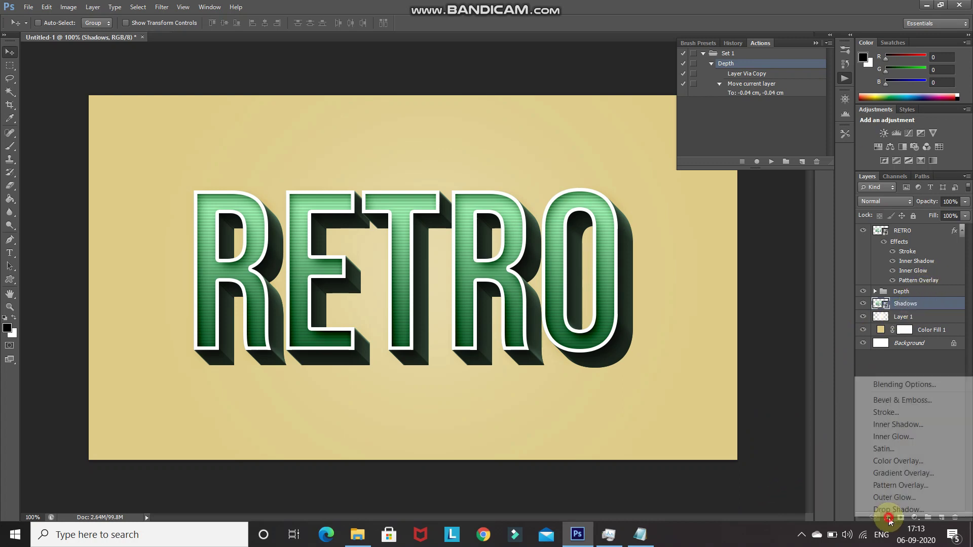
pyautogui.click(878, 387)
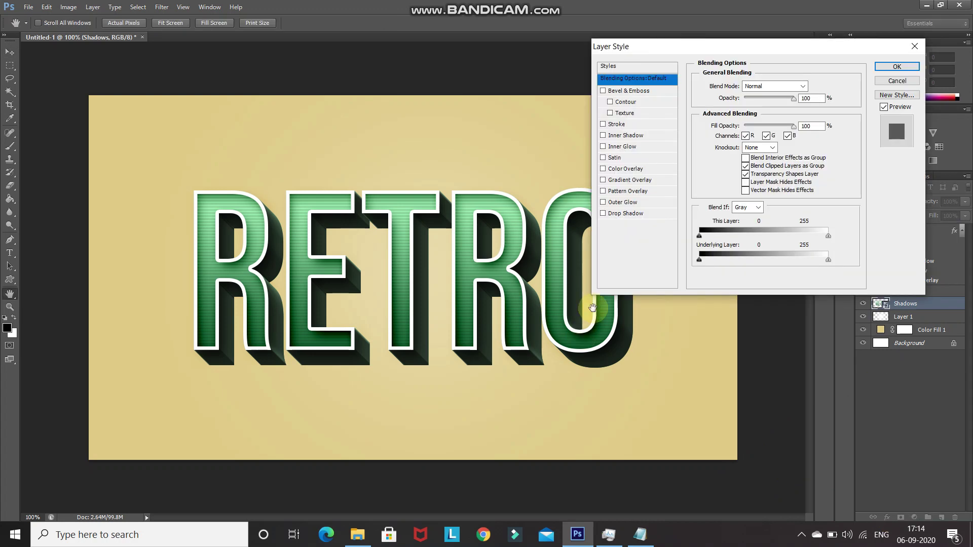
pyautogui.click(630, 169)
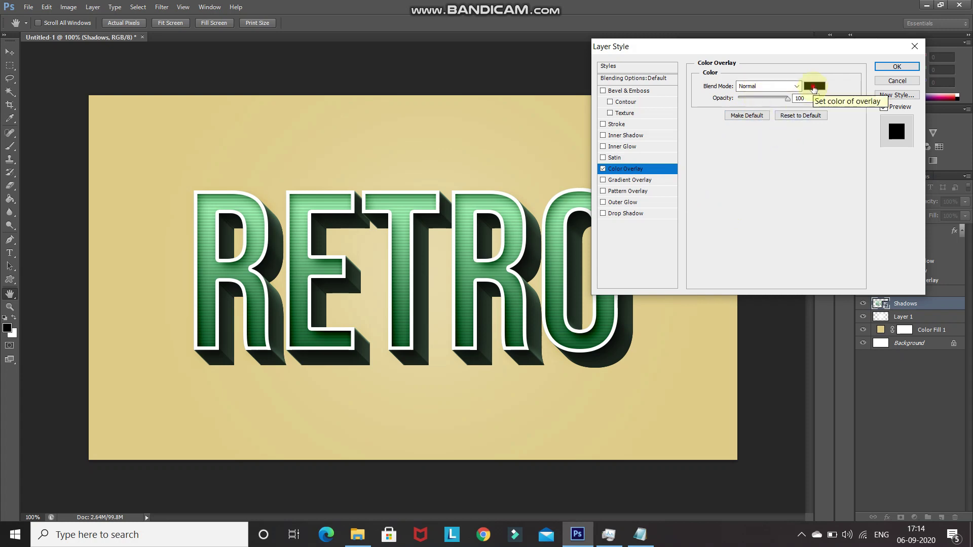
pyautogui.click(813, 89)
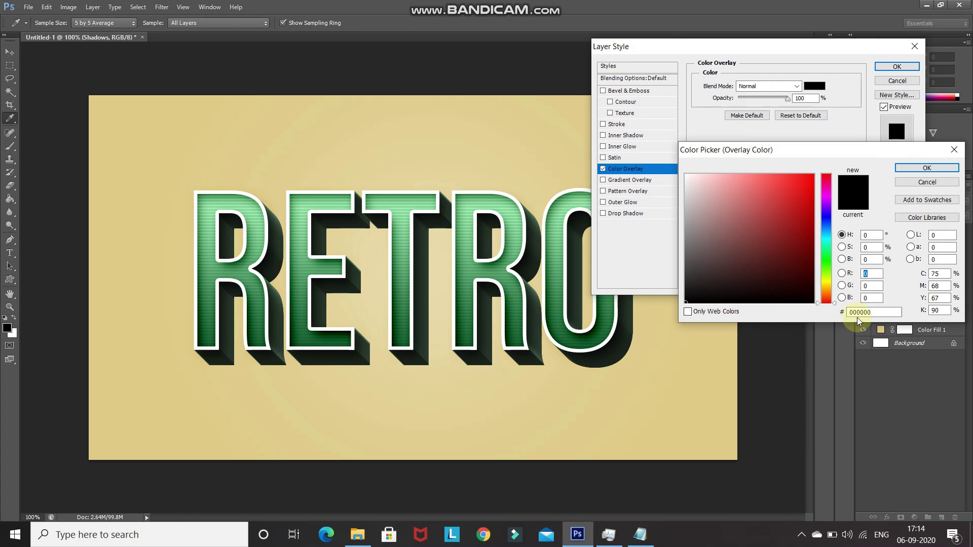
pyautogui.doubleClick(872, 312)
pyautogui.write('041a21')
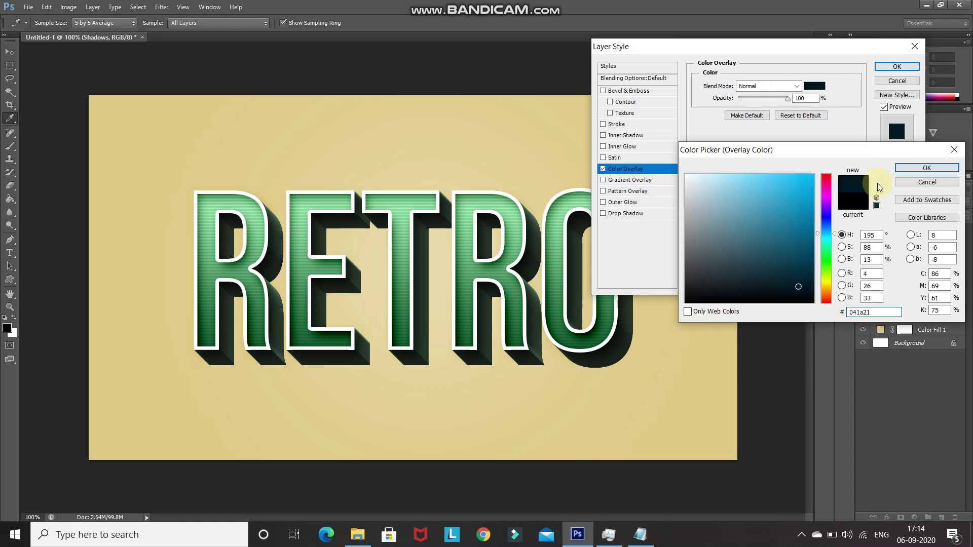
pyautogui.click(919, 168)
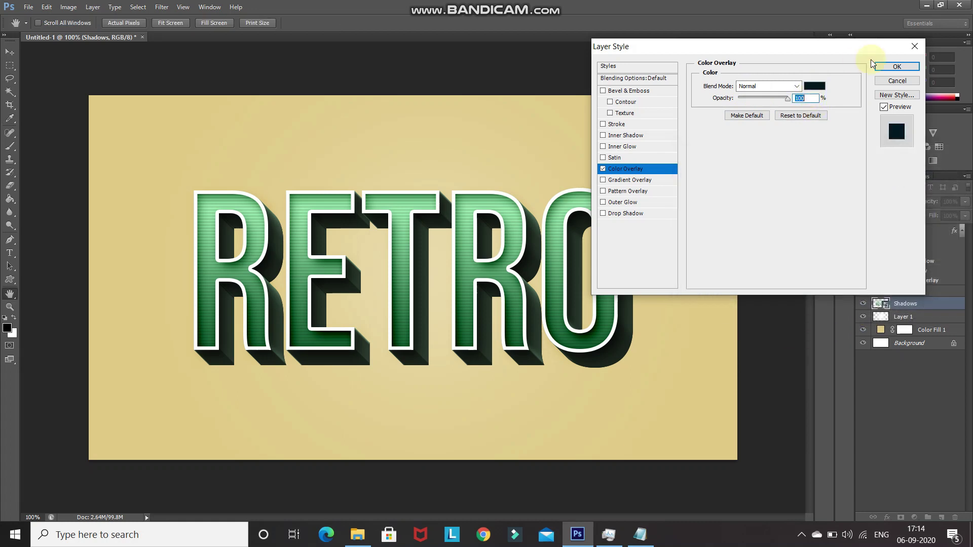
pyautogui.click(896, 66)
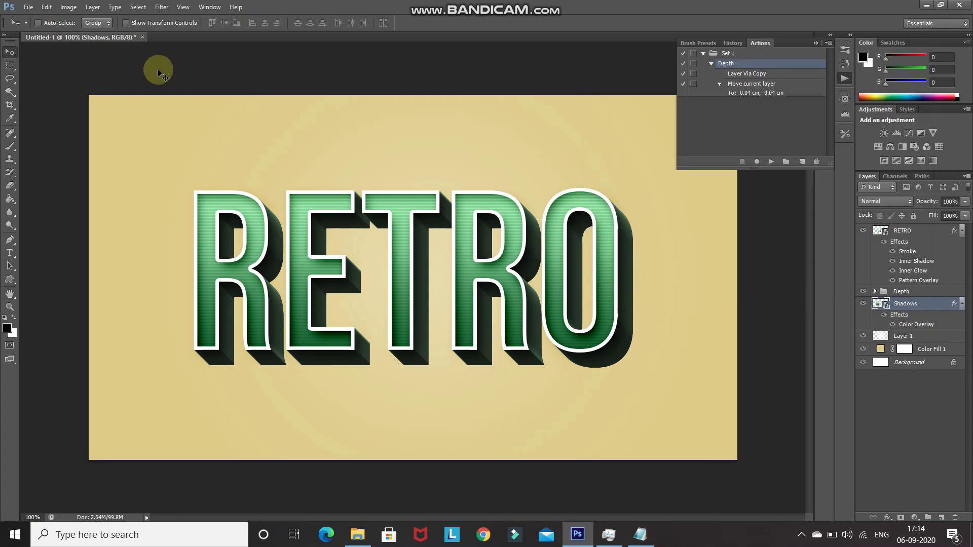
# Apply a 15-pixel Motion Blur smart filter to the Shadows layer.
pyautogui.click(160, 7)
pyautogui.moveTo(175, 135)
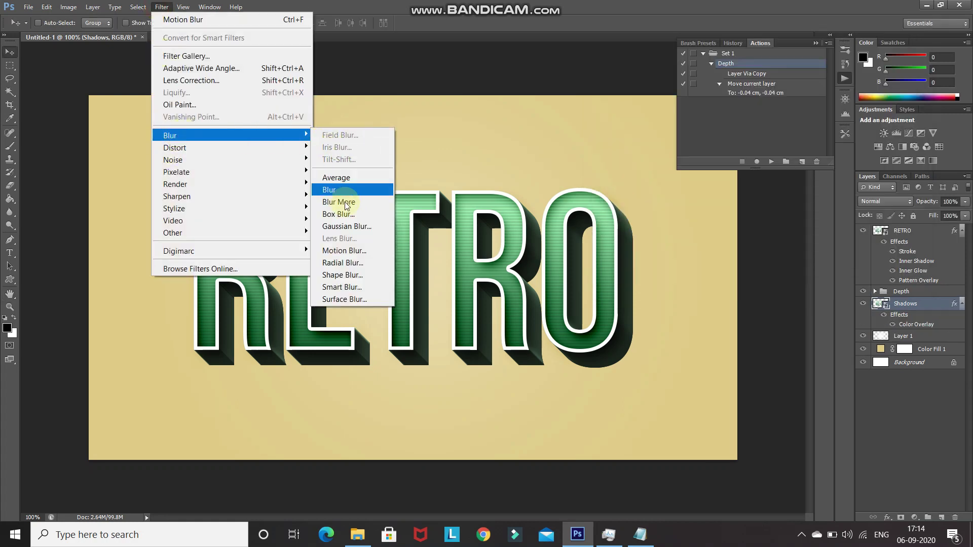
pyautogui.click(344, 250)
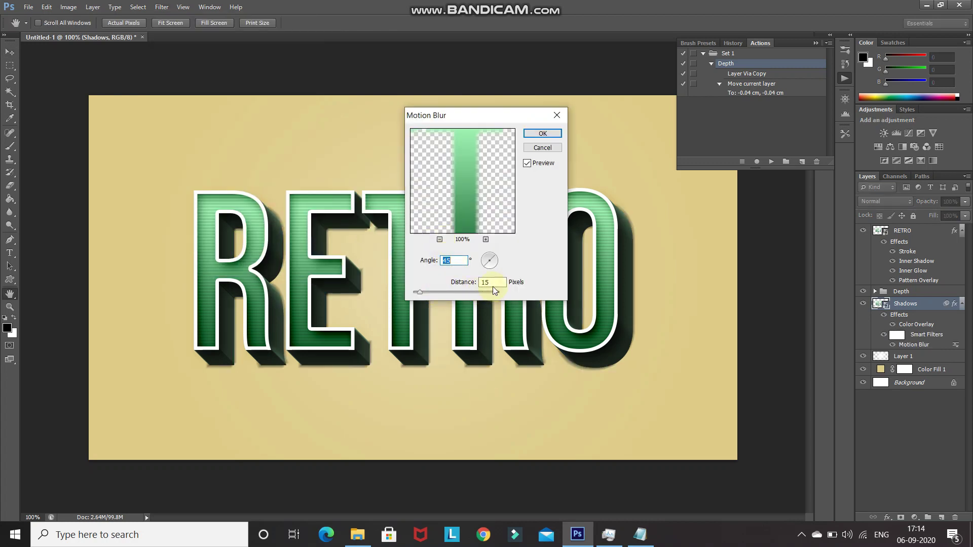
pyautogui.click(539, 132)
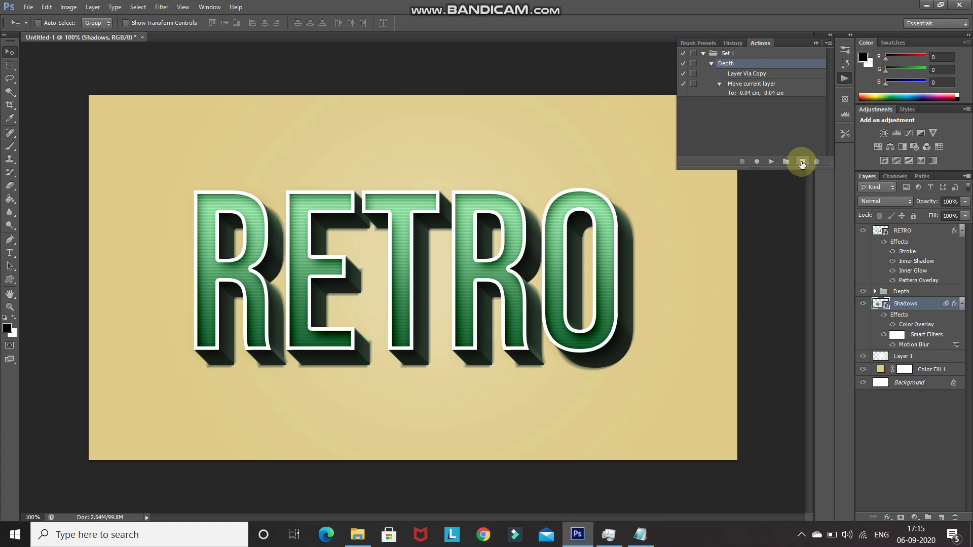
# Record a 'Shadows' action that duplicates the layer and nudges the copy down, then select it.
pyautogui.click(802, 162)
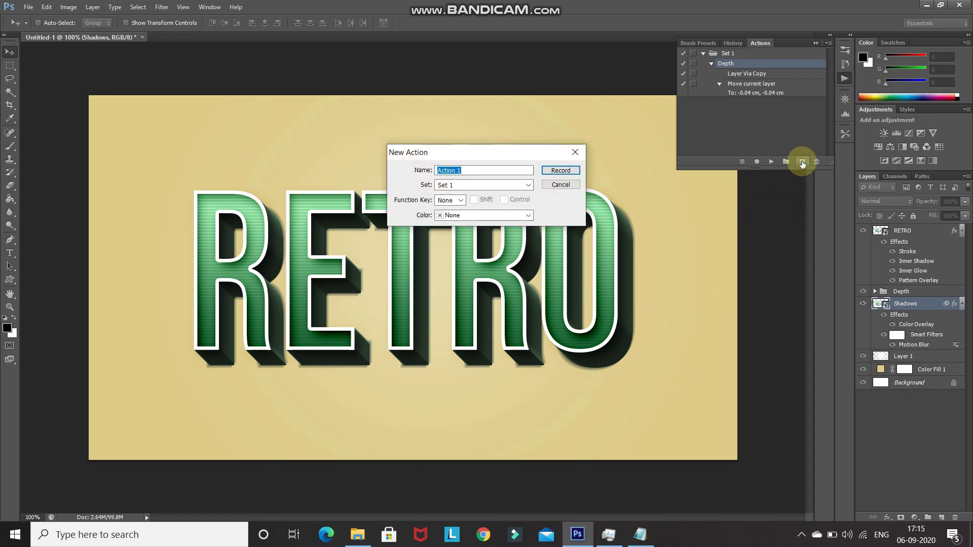
pyautogui.write('Shadows')
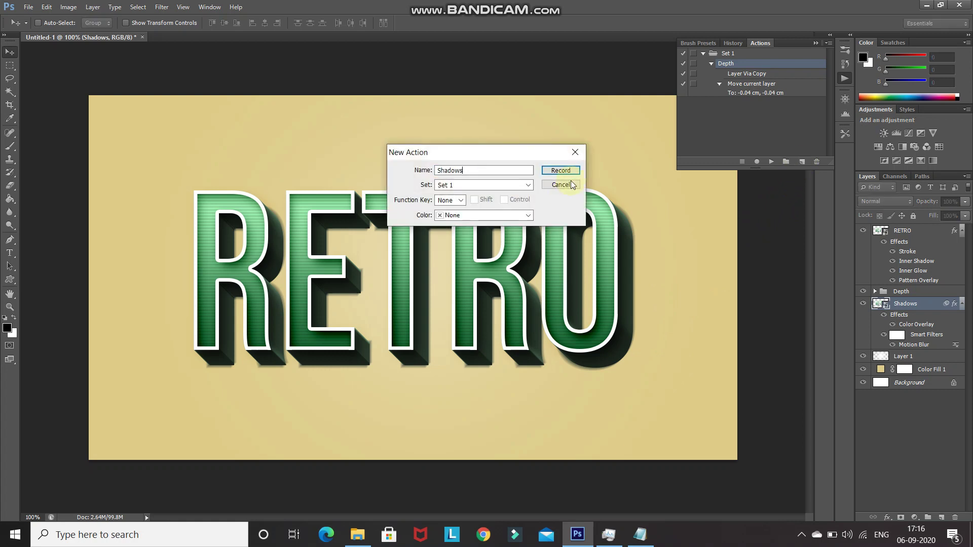
pyautogui.click(564, 172)
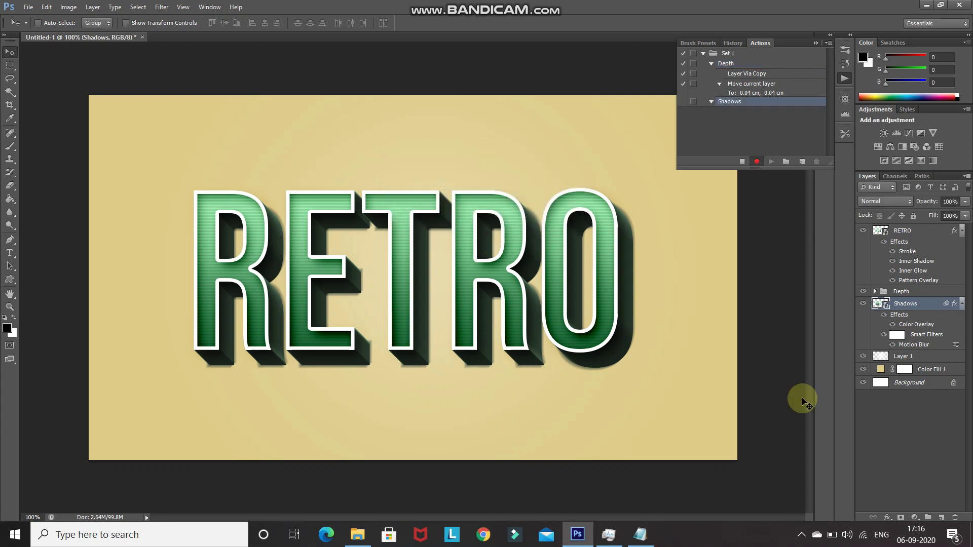
pyautogui.hotkey('ctrl', 'j')
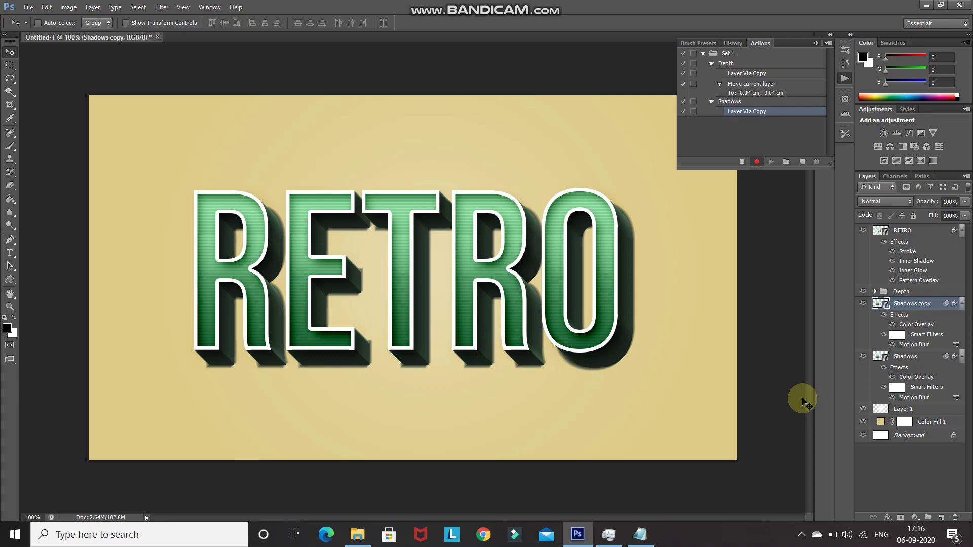
pyautogui.press('Down')
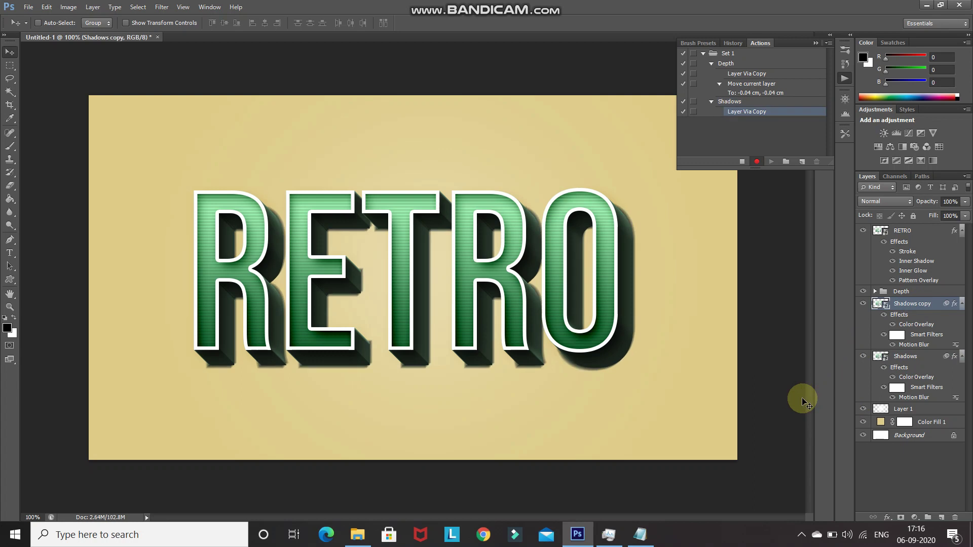
pyautogui.click(742, 162)
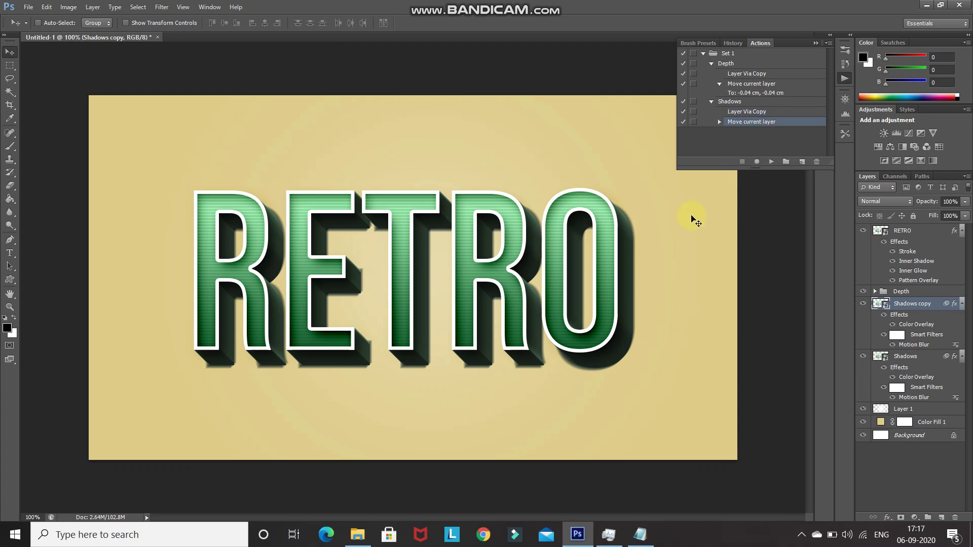
pyautogui.click(749, 101)
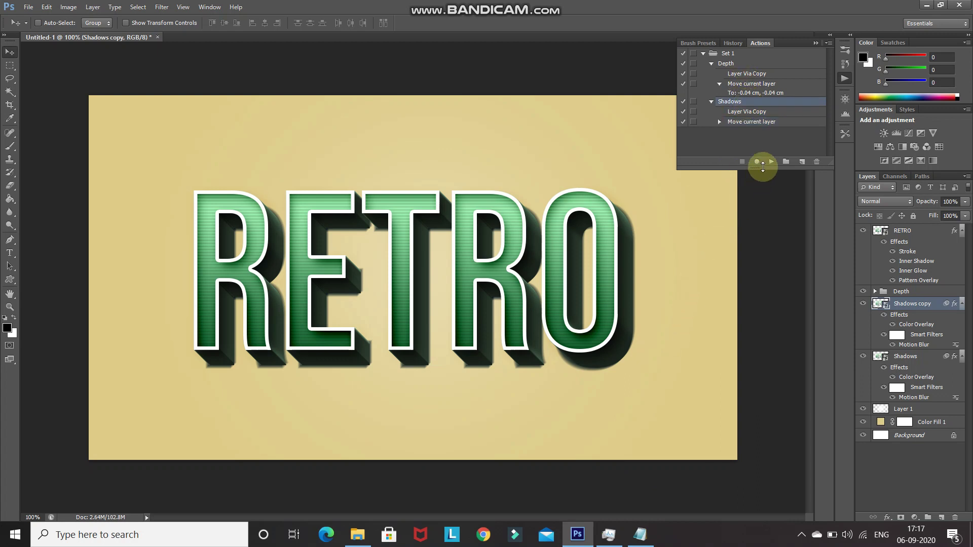
# Replay the action to stack copies up to Shadows copy 36, then group them as 'Shadows'.
pyautogui.click(771, 161)
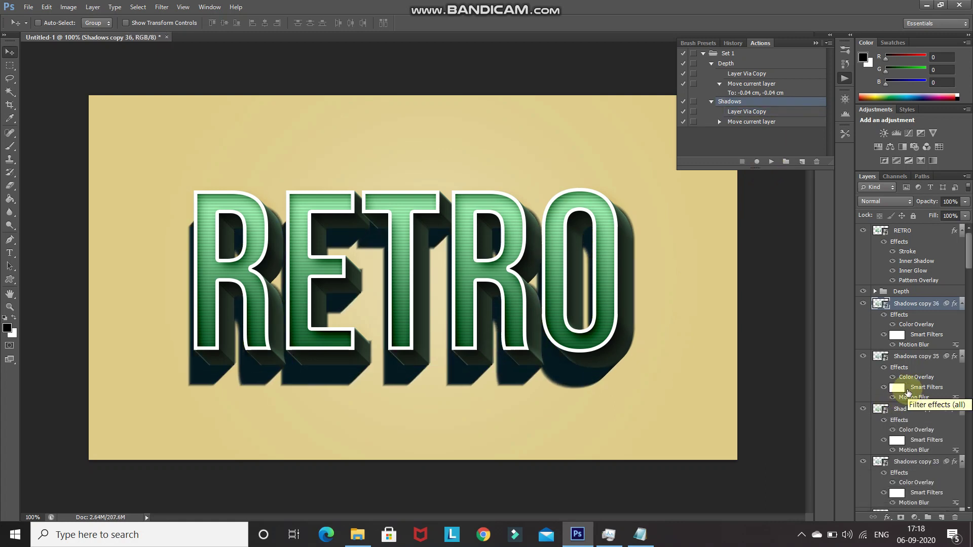
pyautogui.scroll(-20, 912, 401)
pyautogui.keyDown('shift'); pyautogui.click(927, 429); pyautogui.keyUp('shift')
pyautogui.hotkey('ctrl', 'g')
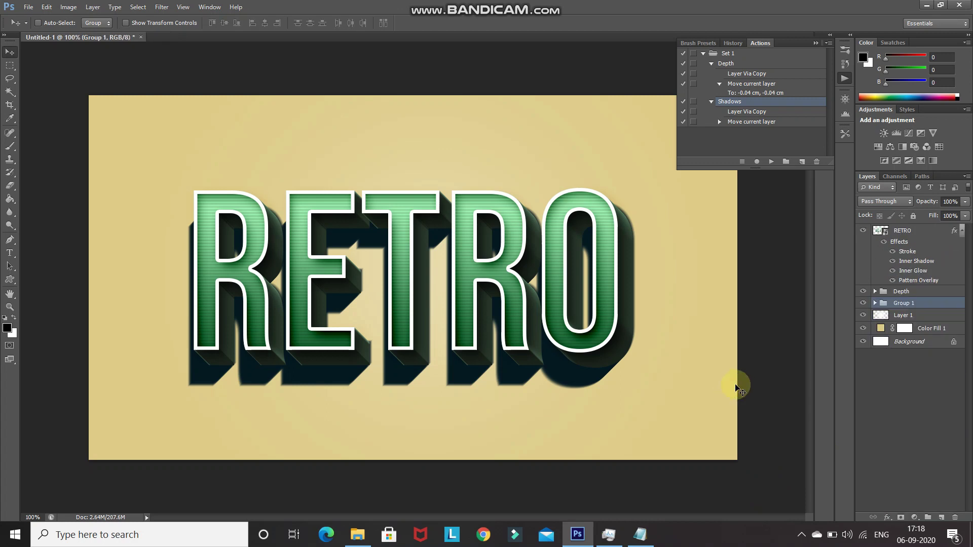
pyautogui.click(907, 303)
pyautogui.doubleClick(904, 303)
pyautogui.write('Shadows')
pyautogui.press('Return')
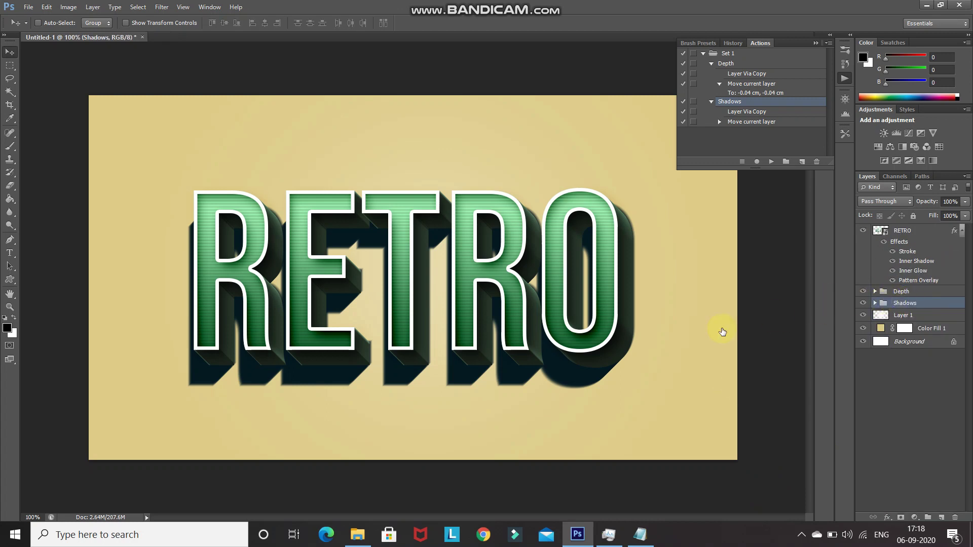
# Set Shadows copy 36 through Shadows copy 23 to 1% opacity.
pyautogui.click(875, 303)
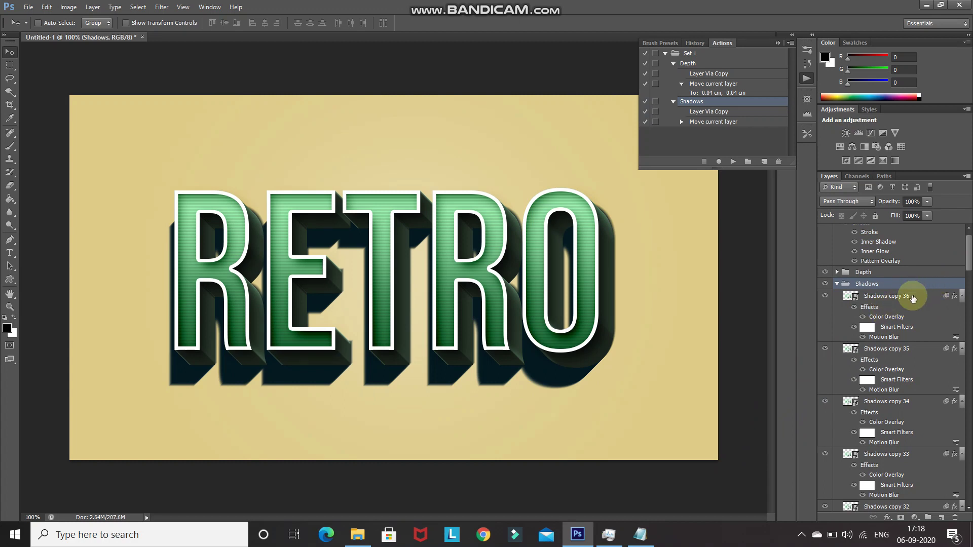
pyautogui.click(912, 296)
pyautogui.moveTo(967, 253); pyautogui.dragTo(966, 345)
pyautogui.keyDown('shift'); pyautogui.click(887, 362); pyautogui.keyUp('shift')
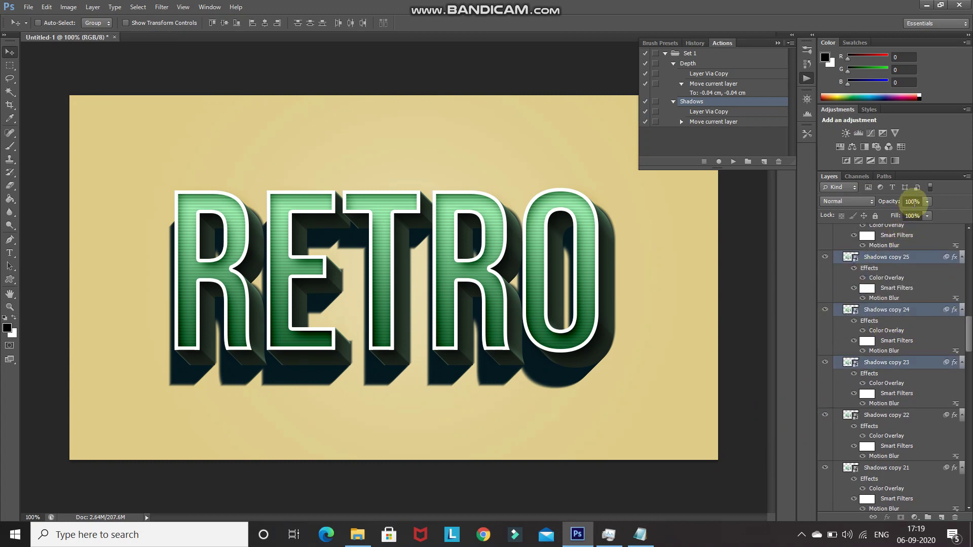
pyautogui.click(912, 201)
pyautogui.write('1')
pyautogui.press('Return')
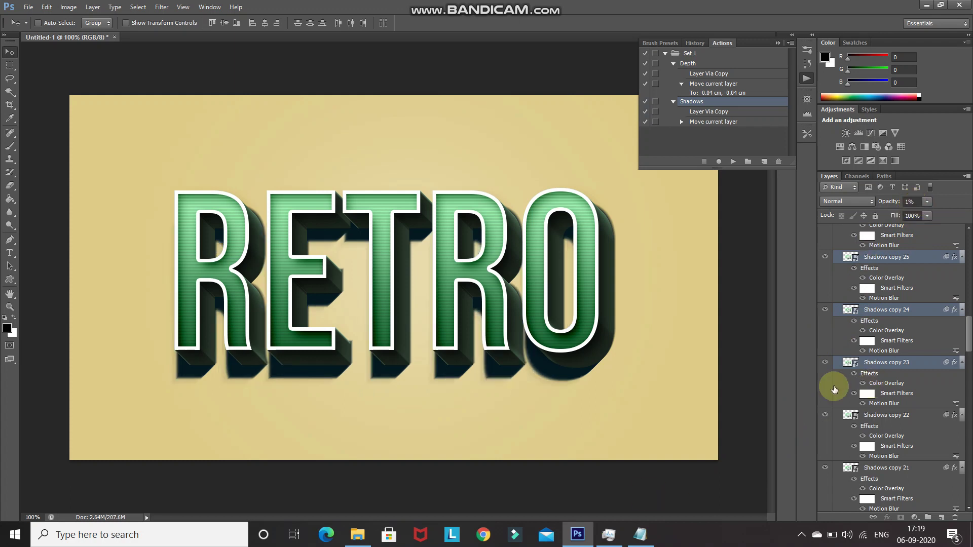
# Set the next batch of shadow copies to 2% opacity.
pyautogui.moveTo(969, 339); pyautogui.dragTo(969, 390)
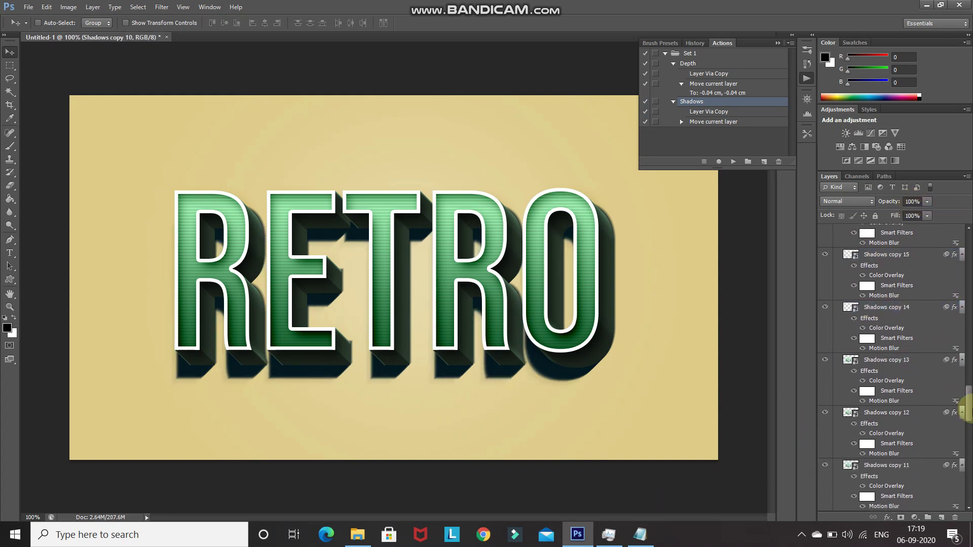
pyautogui.click(912, 201)
pyautogui.write('2')
pyautogui.press('Return')
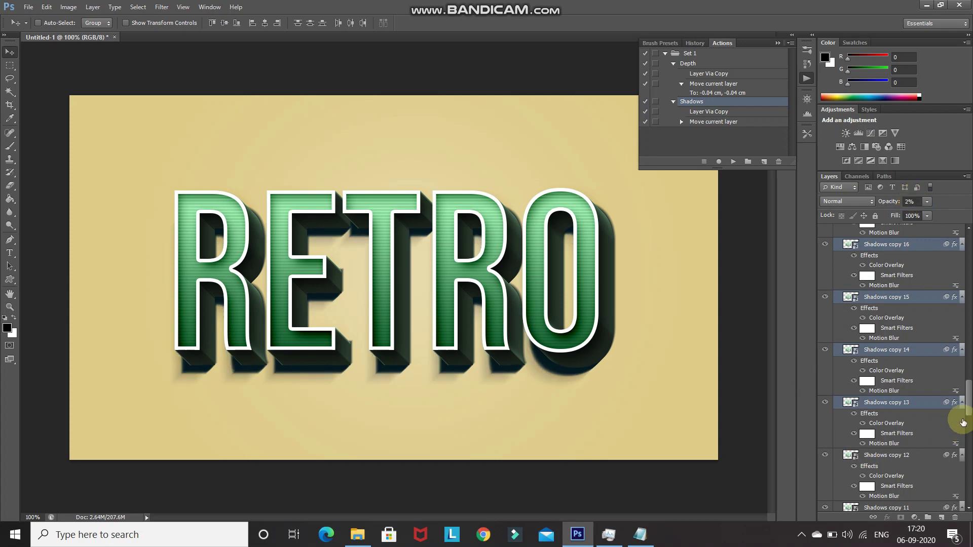
# Set the lowest copies down to Shadows to 3% opacity and collapse the group.
pyautogui.moveTo(968, 405); pyautogui.dragTo(968, 471)
pyautogui.keyDown('shift'); pyautogui.click(834, 426); pyautogui.keyUp('shift')
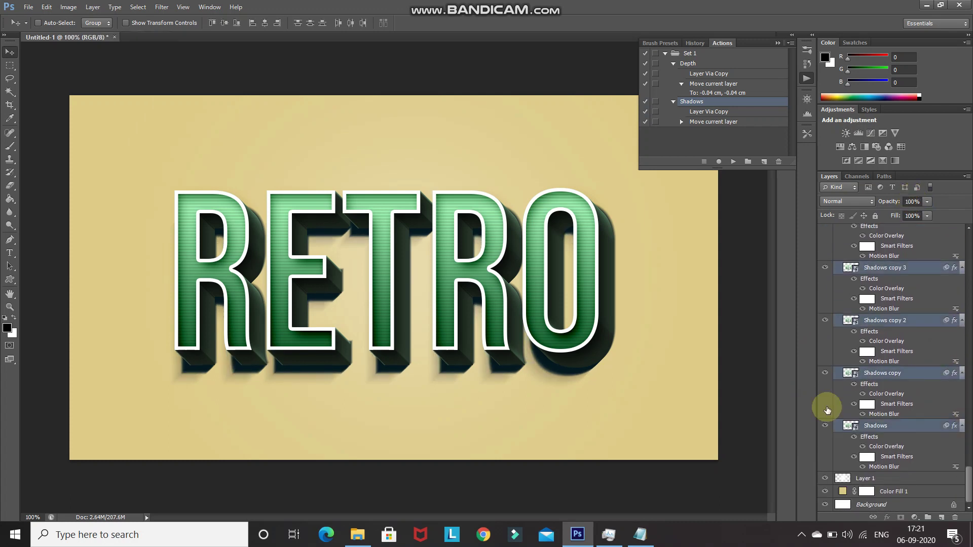
pyautogui.moveTo(895, 202)
pyautogui.mouseDown()
pyautogui.moveTo(914, 202)
pyautogui.moveTo(898, 204)
pyautogui.mouseUp()
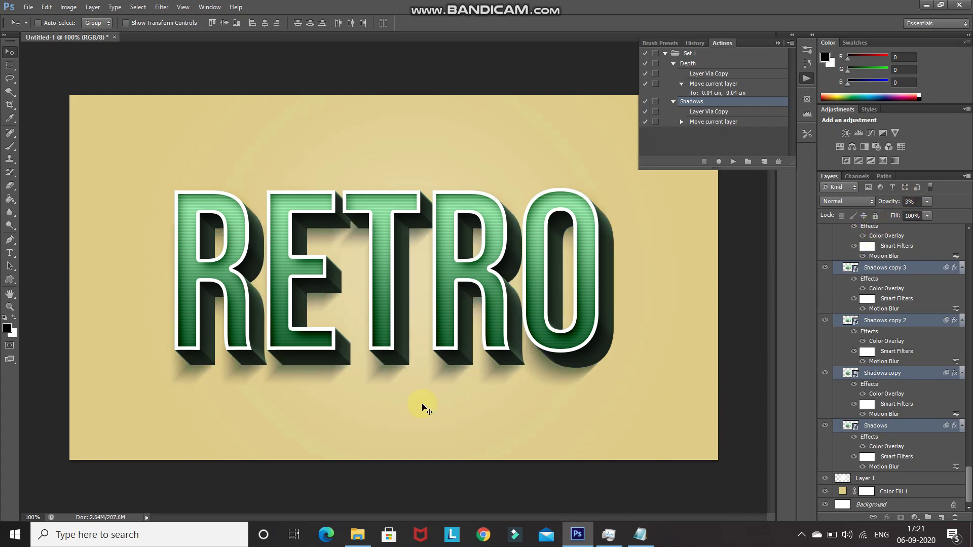
pyautogui.click(465, 339)
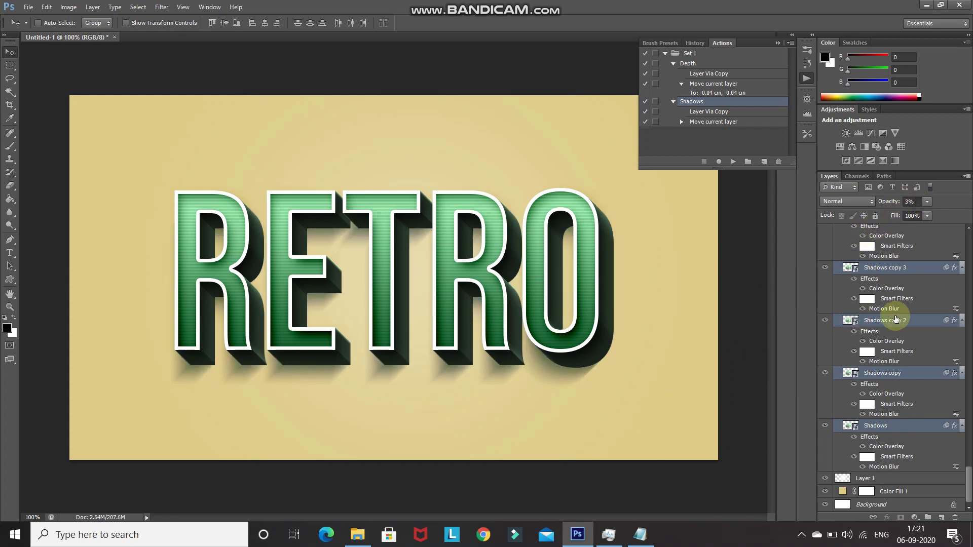
pyautogui.scroll(15, 898, 317)
pyautogui.scroll(10, 898, 318)
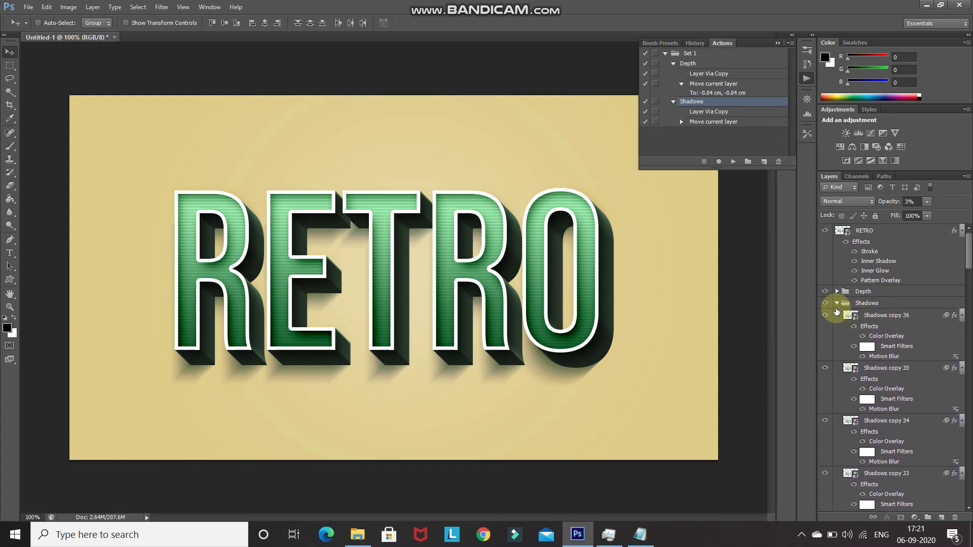
pyautogui.click(837, 303)
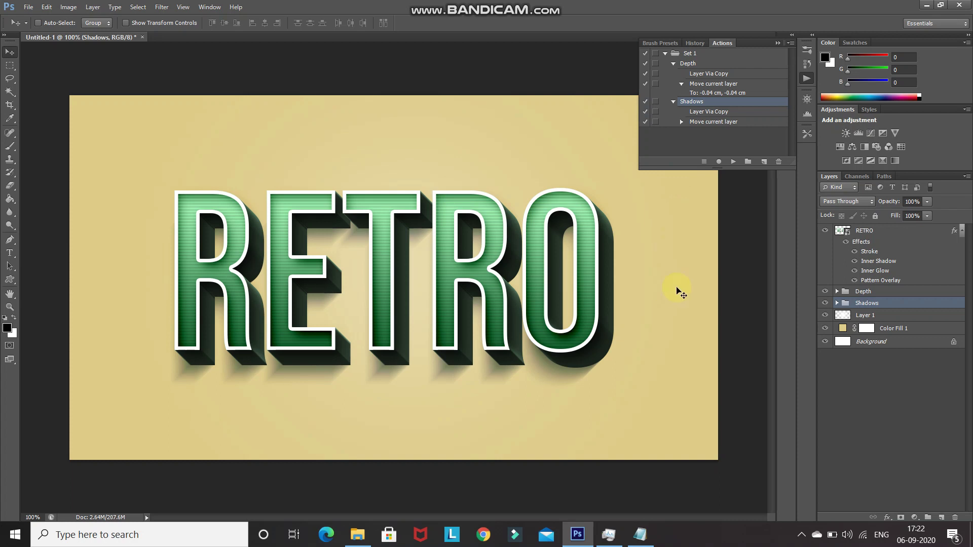
# Add a new layer above RETRO and fill it with 50% Gray.
pyautogui.click(898, 230)
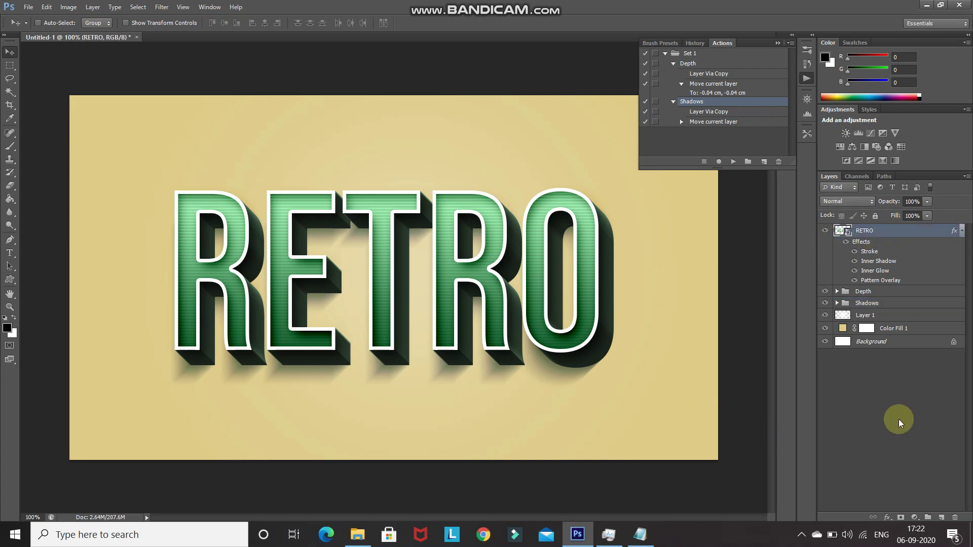
pyautogui.click(941, 517)
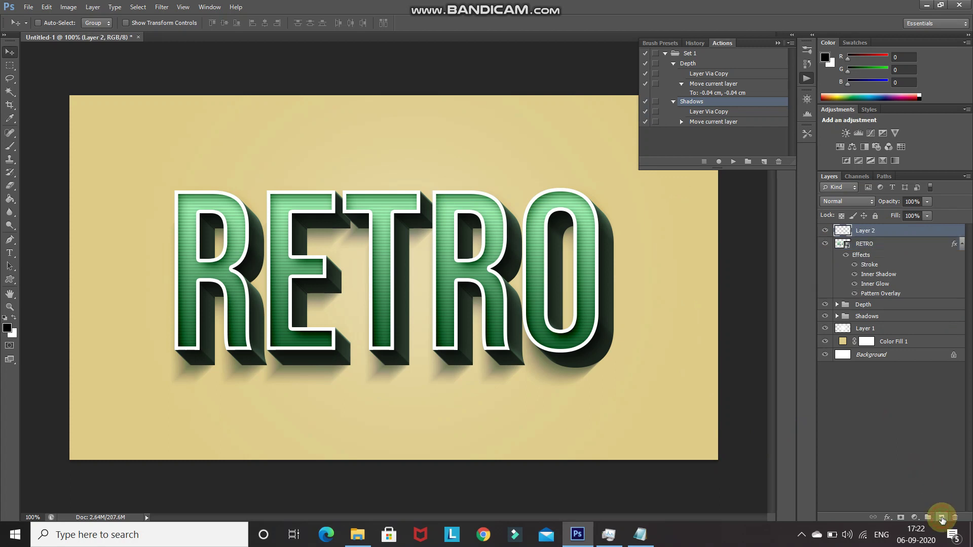
pyautogui.click(47, 8)
pyautogui.click(71, 191)
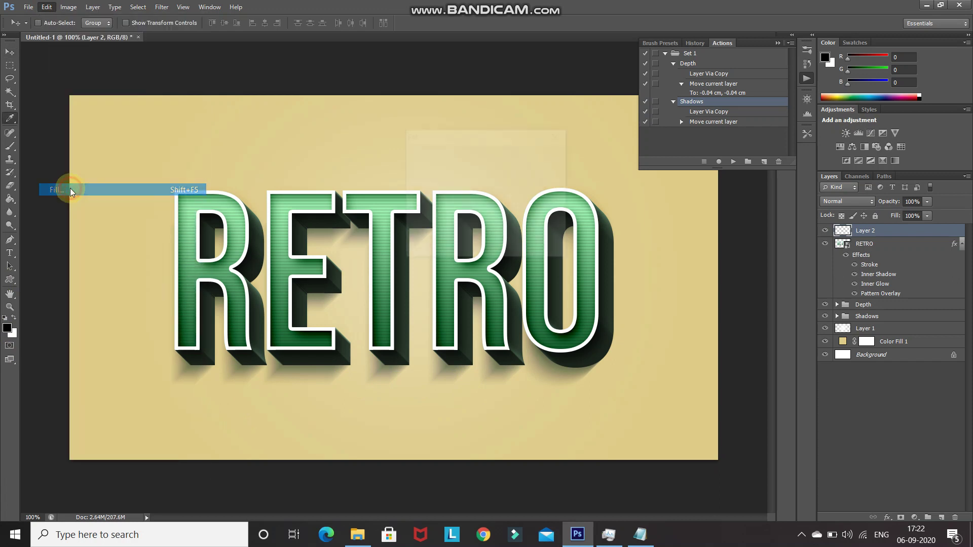
pyautogui.click(505, 165)
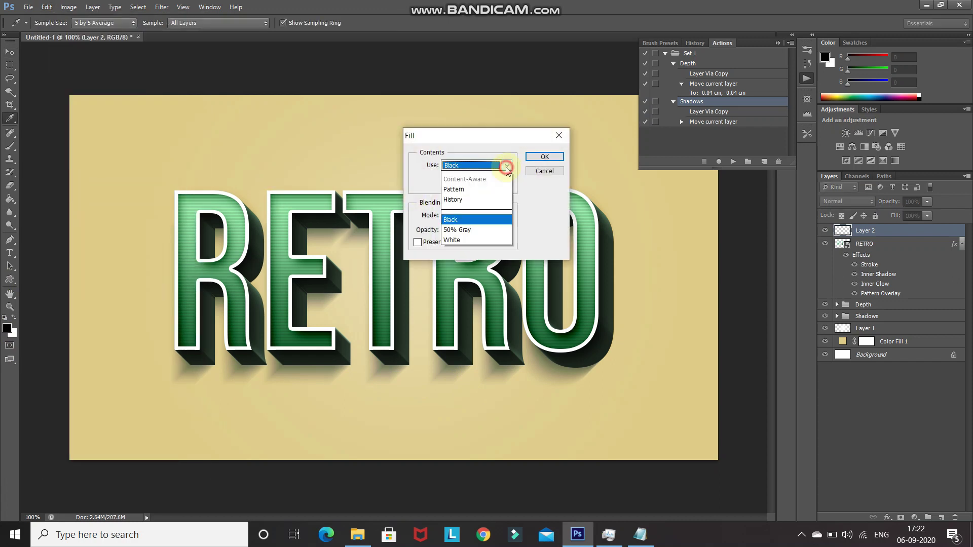
pyautogui.click(463, 268)
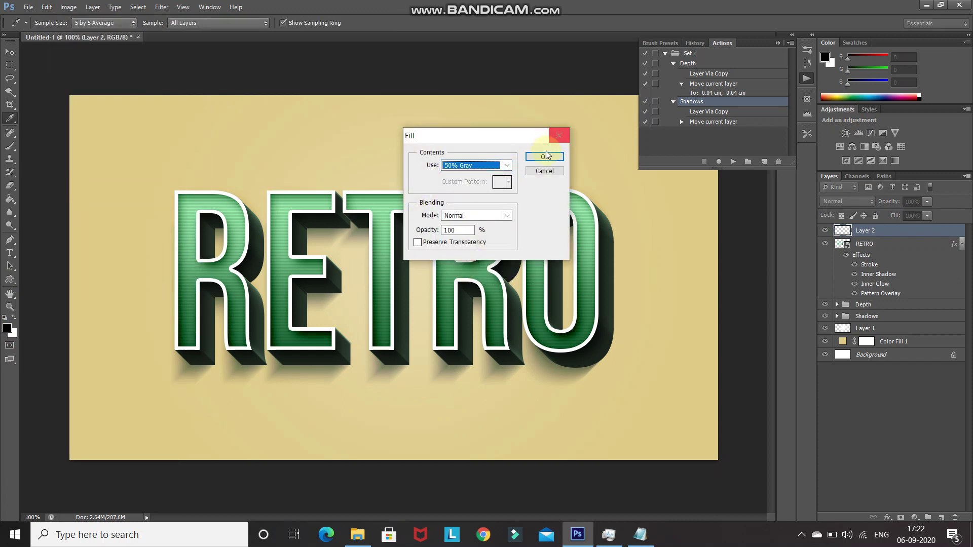
pyautogui.click(544, 157)
pyautogui.press('v')
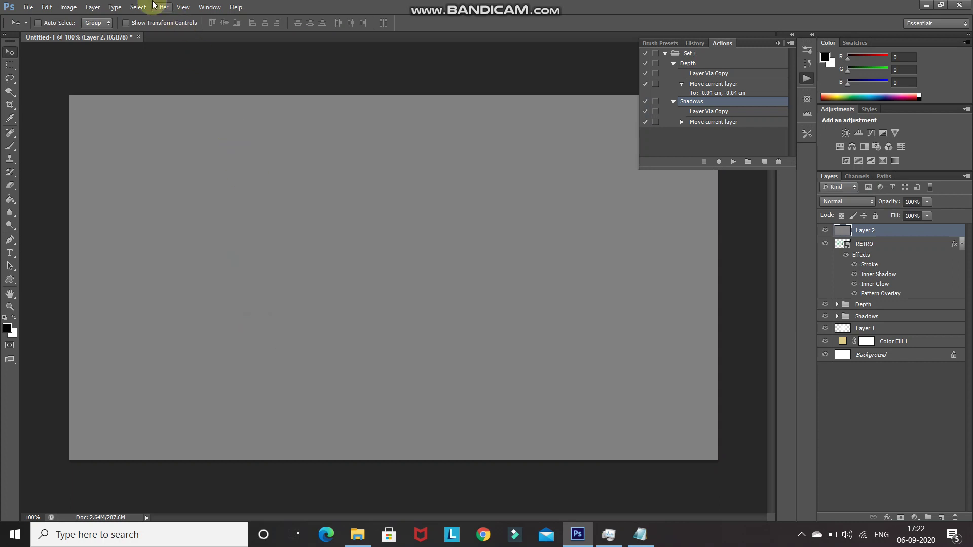
# Add 3% Gaussian monochromatic noise to the gray layer.
pyautogui.click(159, 7)
pyautogui.moveTo(183, 159)
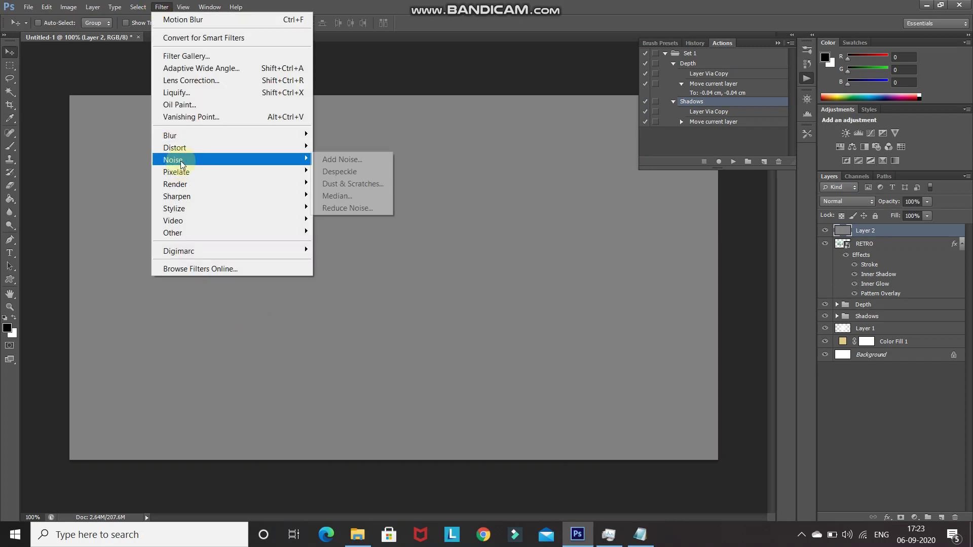
pyautogui.click(328, 160)
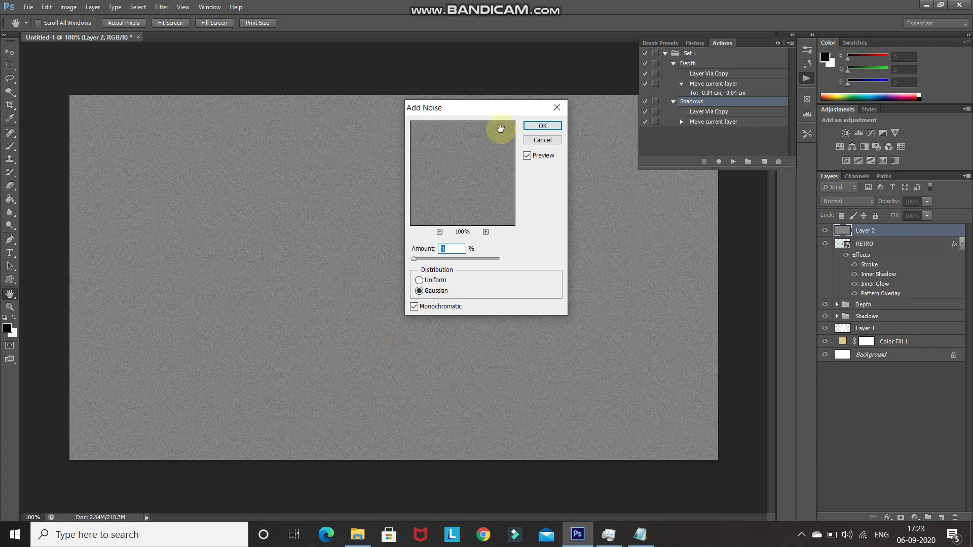
pyautogui.click(539, 126)
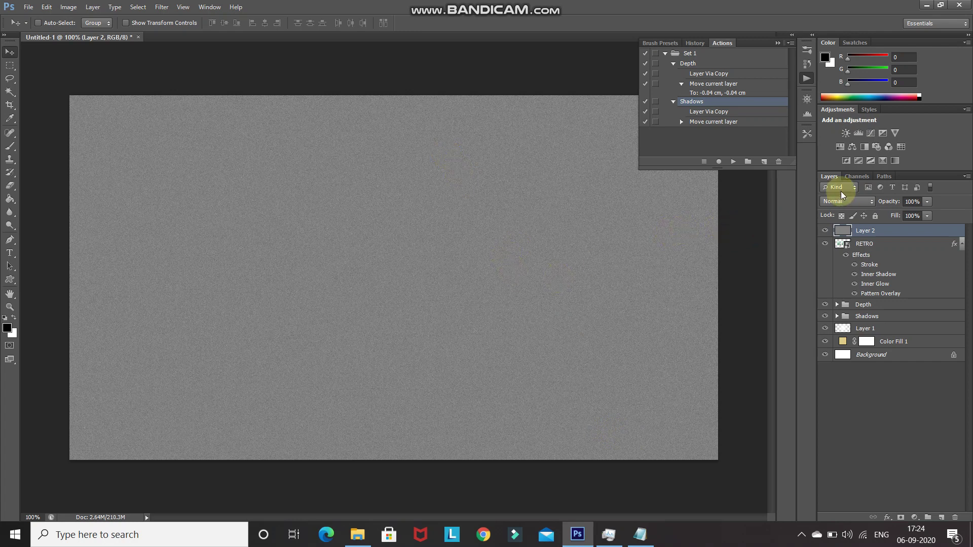
# Set Layer 2's blend mode to Overlay and toggle its visibility to compare.
pyautogui.click(834, 203)
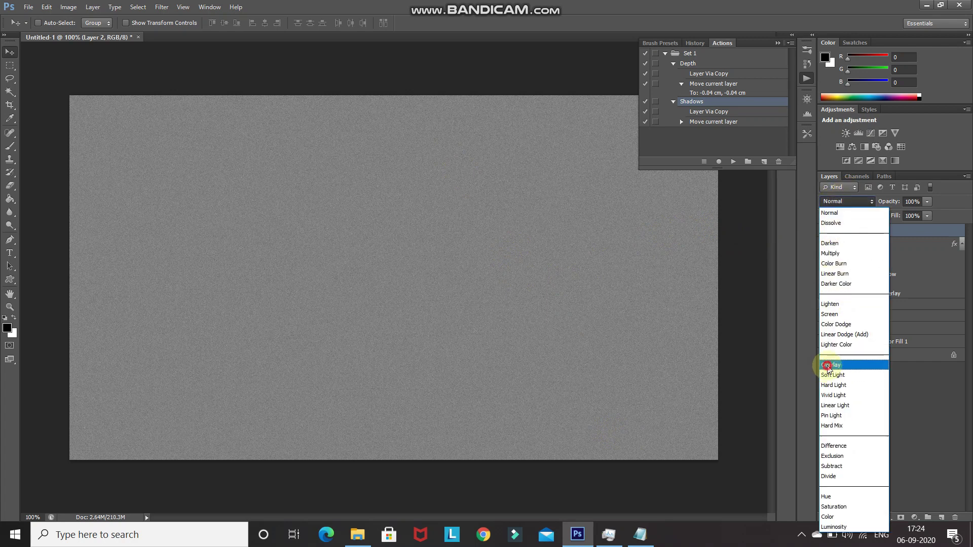
pyautogui.click(830, 365)
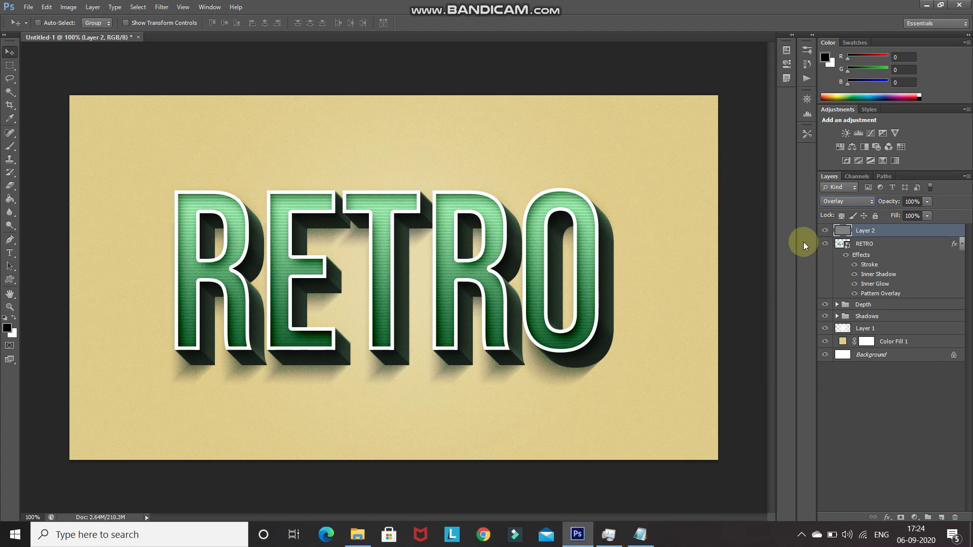
pyautogui.click(824, 231)
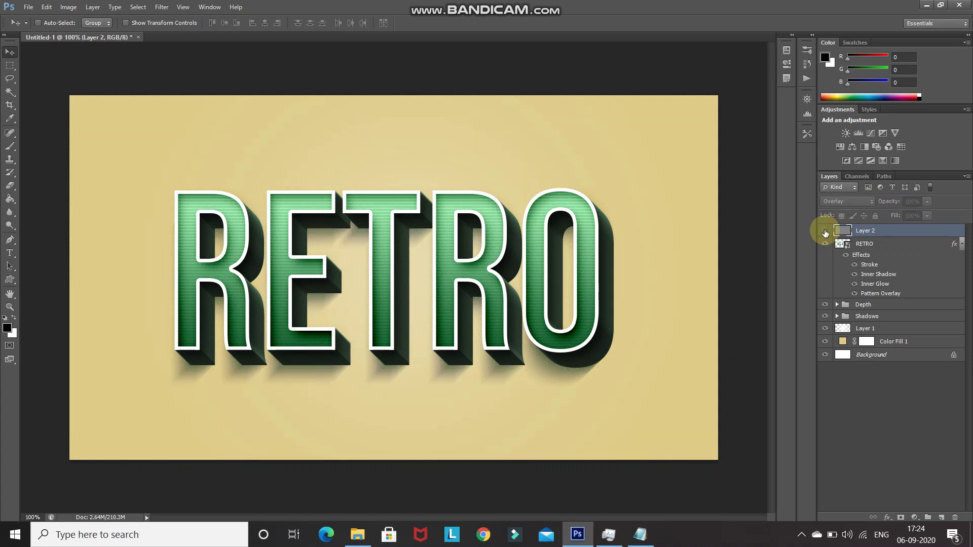
pyautogui.click(825, 231)
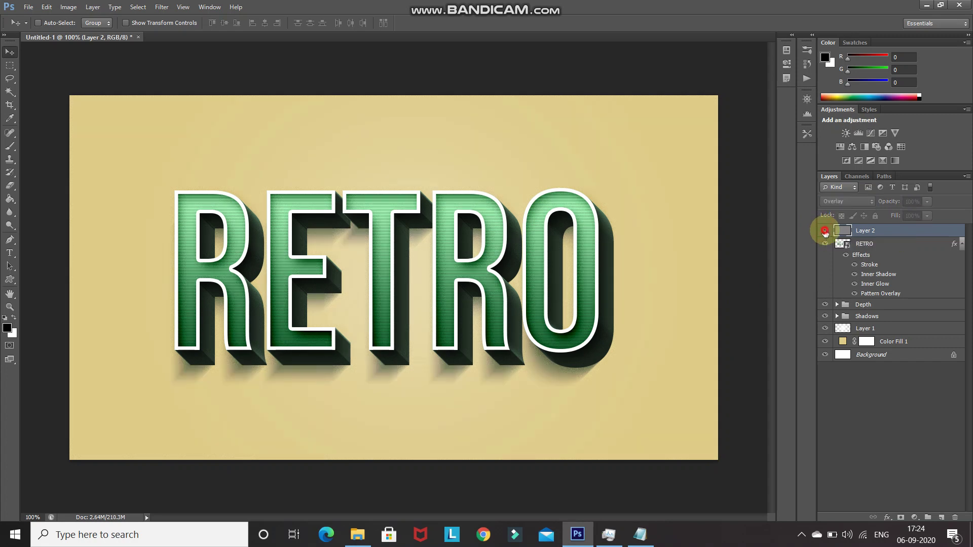